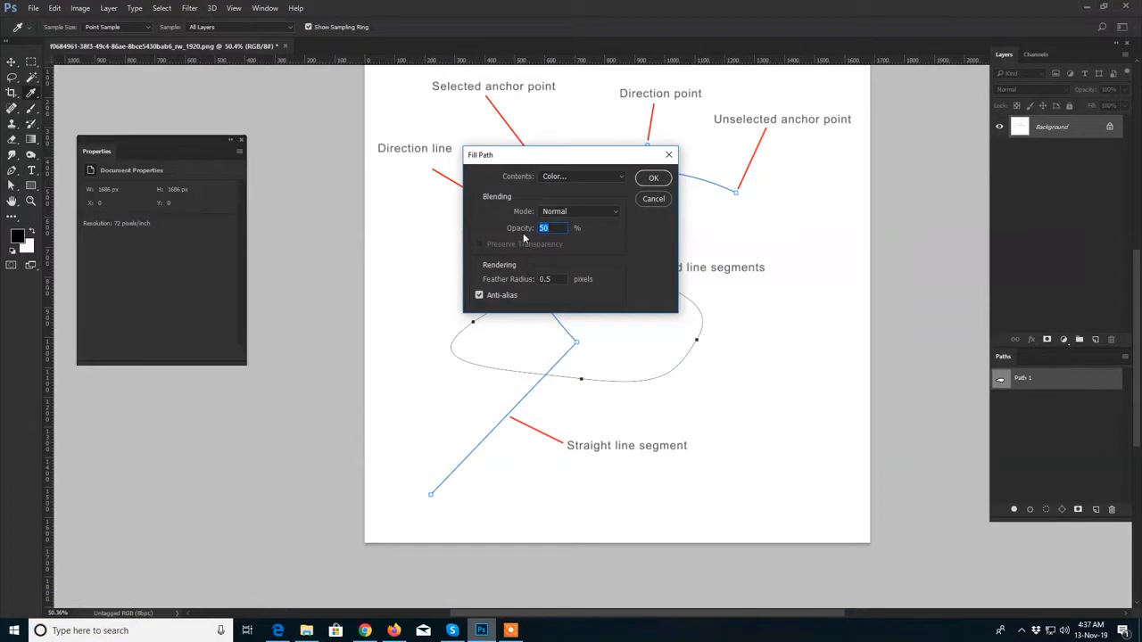
Step: Set the contents of the path fill to a custom green colour with hex value 52cb28
{"action": "left_click", "coordinate": [582, 176]}
{"action": "left_click", "coordinate": [562, 198]}
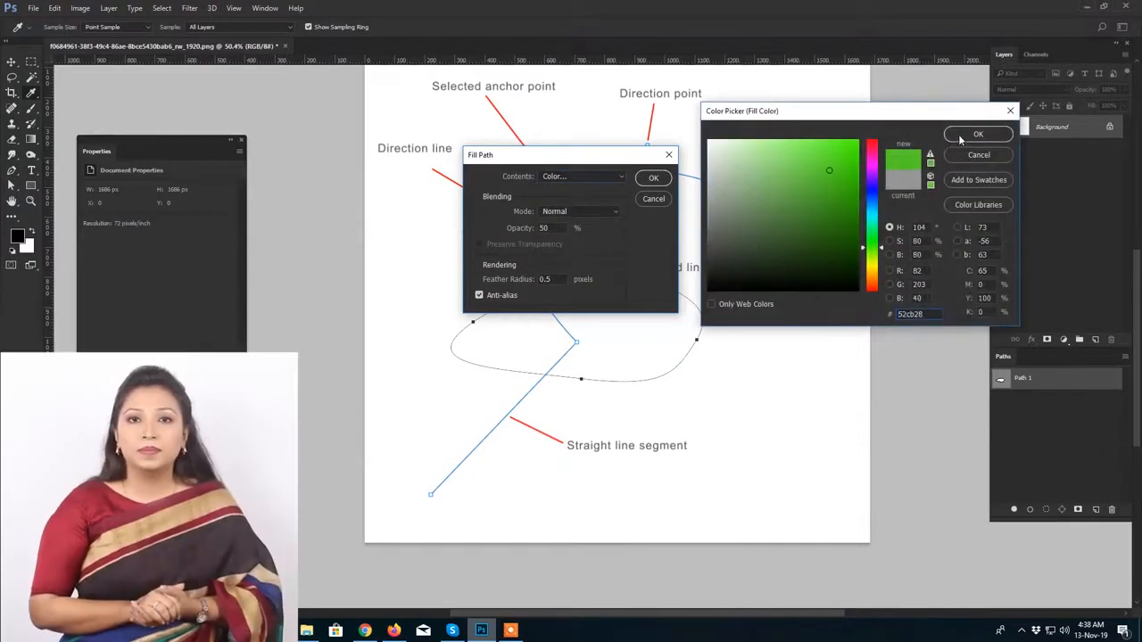
{"action": "left_click", "coordinate": [963, 136]}
{"action": "left_click", "coordinate": [578, 177]}
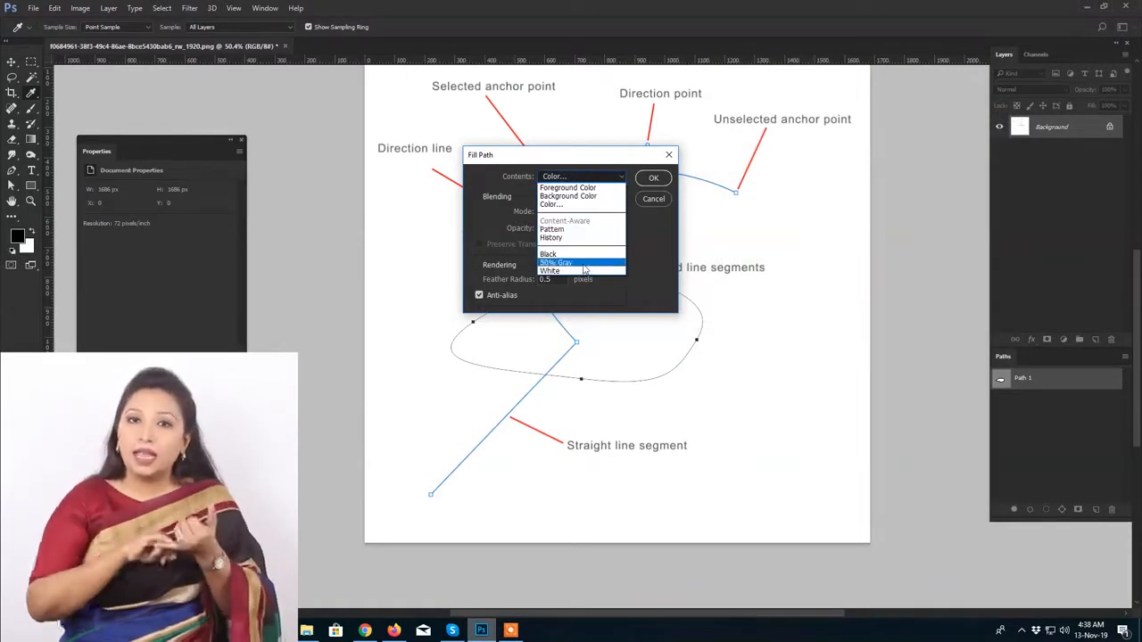
{"action": "left_click", "coordinate": [490, 222]}
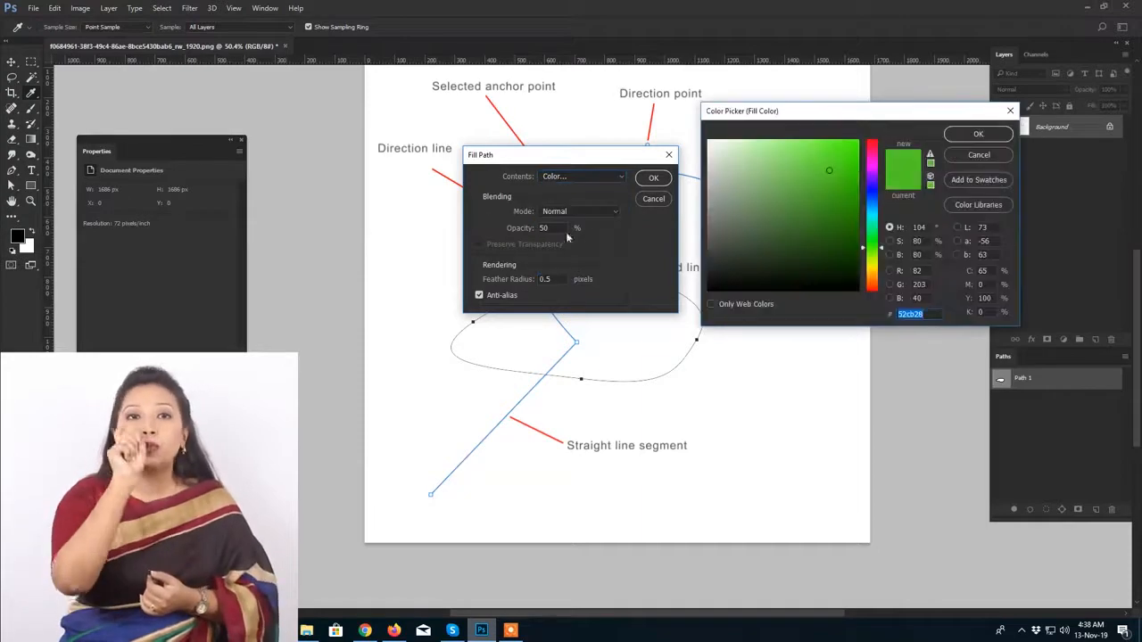
{"action": "left_click", "coordinate": [978, 155]}
Step: Fill the closed path using Normal blending, 50% opacity, a 0.5-pixel feather radius and anti-aliasing
{"action": "left_click", "coordinate": [580, 212]}
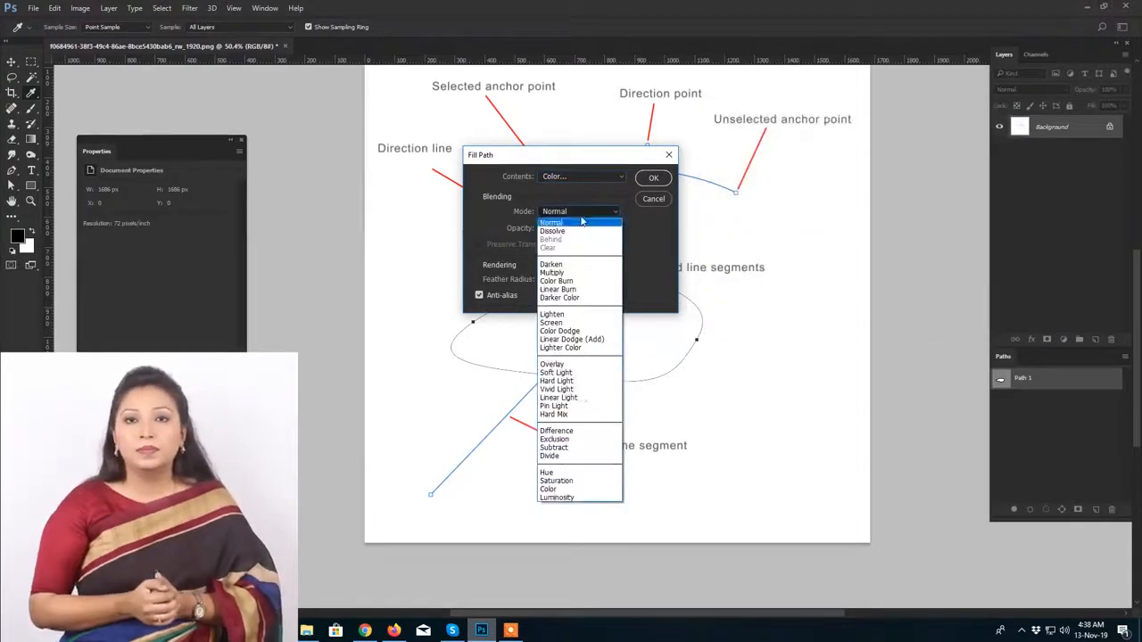
{"action": "left_click", "coordinate": [651, 238]}
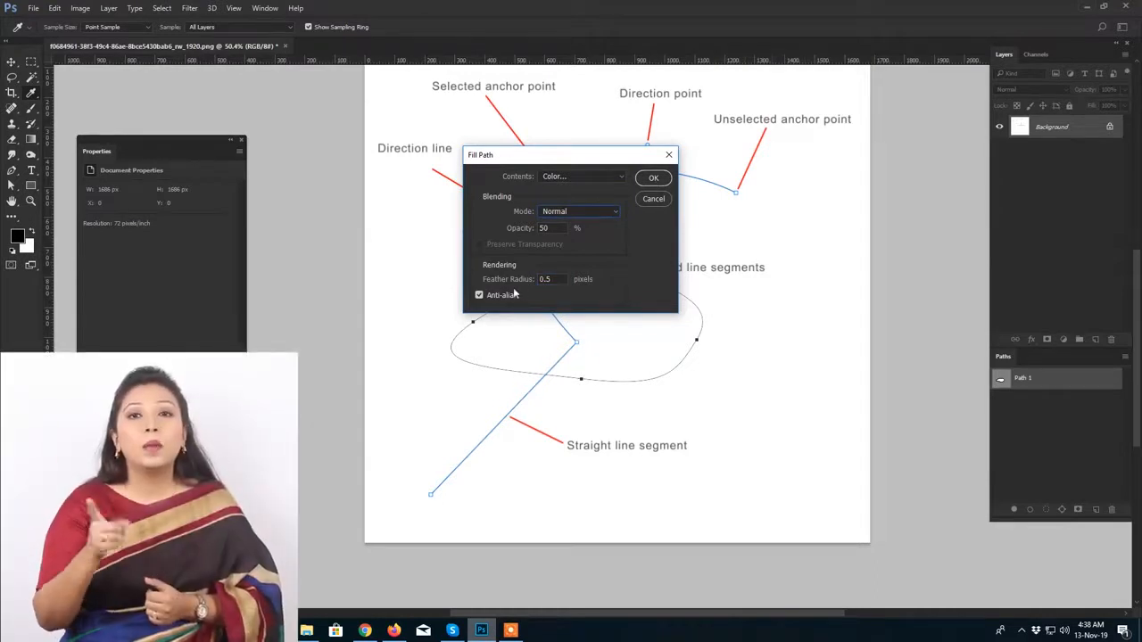
{"action": "left_click", "coordinate": [556, 278]}
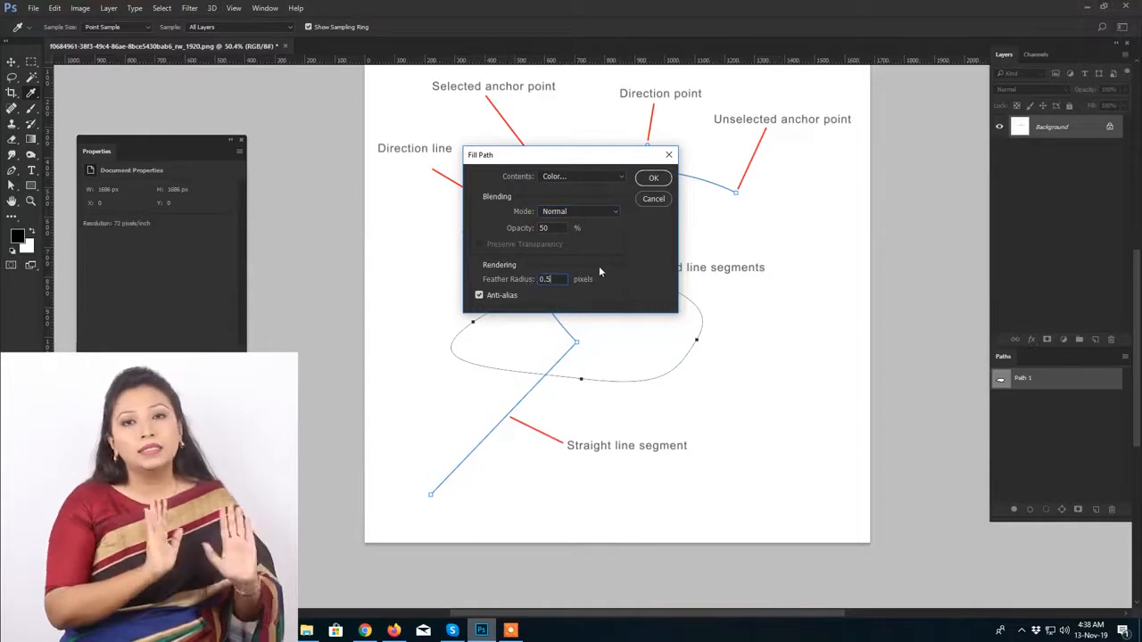
{"action": "left_click", "coordinate": [654, 178]}
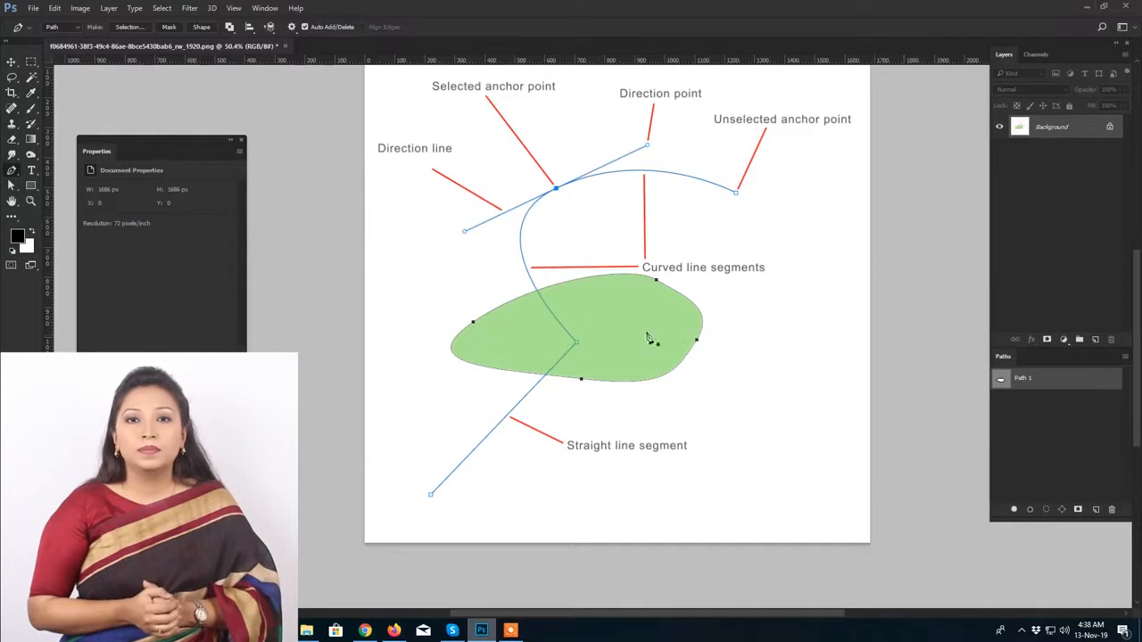
Step: Inspect the green fill up close and undo it
{"action": "left_click_drag", "start_coordinate": [554, 320], "coordinate": [634, 342]}
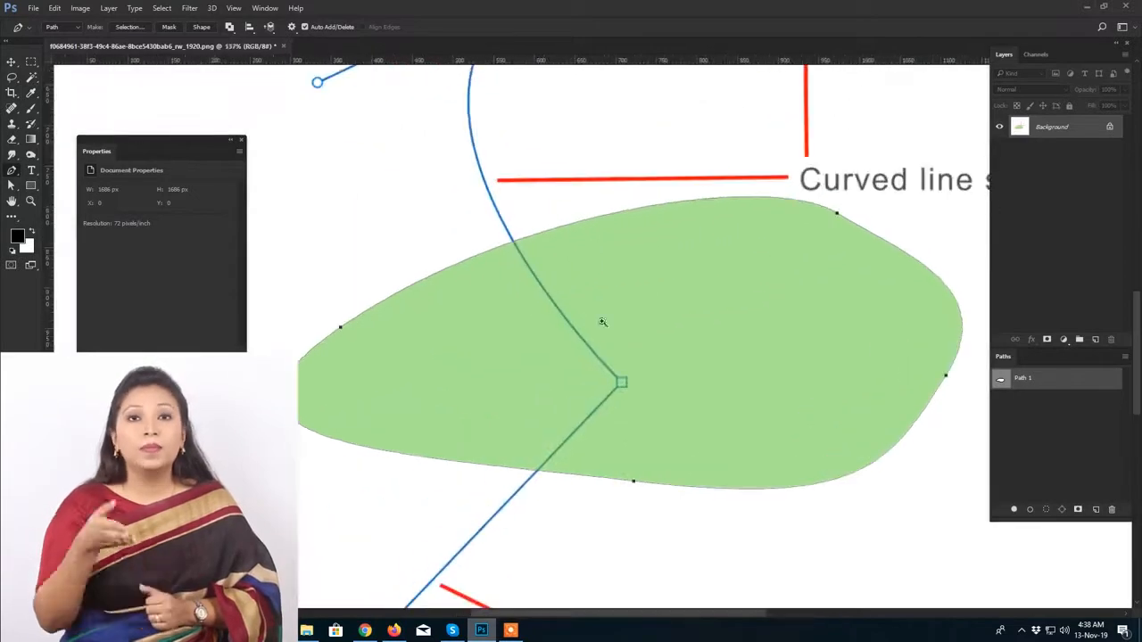
{"action": "left_click_drag", "start_coordinate": [577, 314], "coordinate": [528, 230]}
{"action": "left_click_drag", "start_coordinate": [569, 382], "coordinate": [616, 378]}
{"action": "left_click_drag", "start_coordinate": [535, 342], "coordinate": [508, 346]}
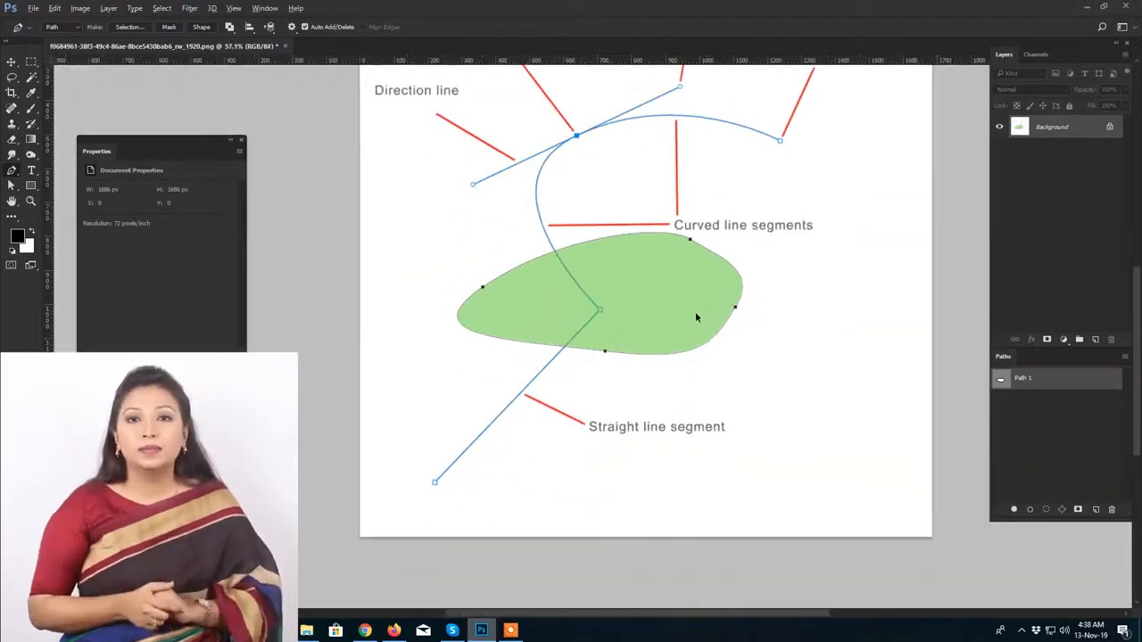
{"action": "key", "text": "ctrl+z"}
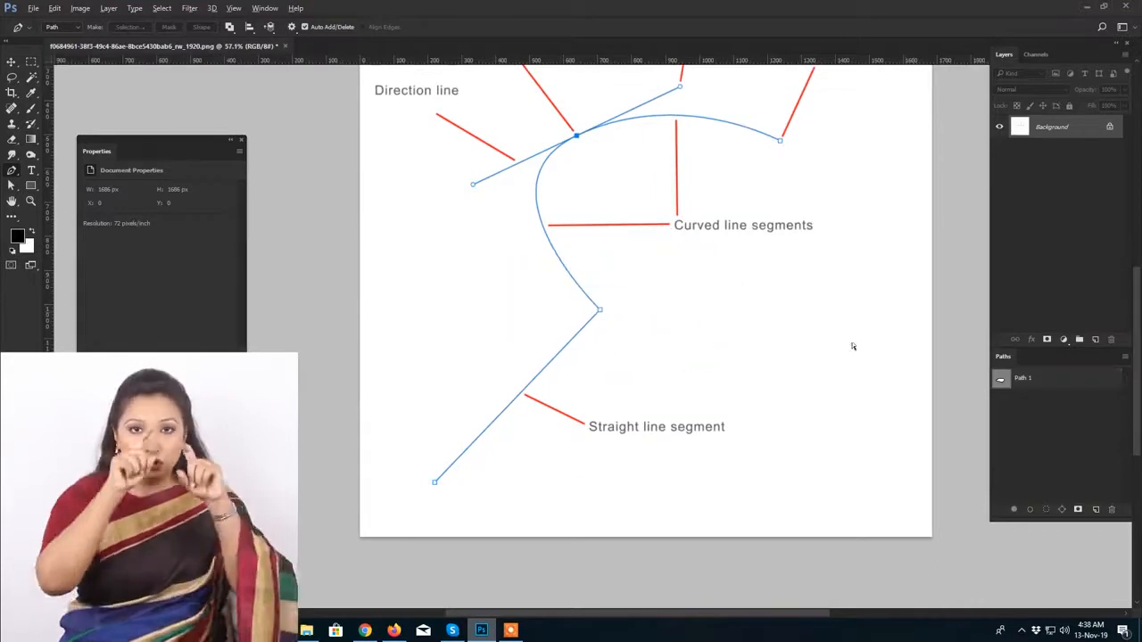
Step: Select all anchor points of Path 1 and stroke it with the Pencil tool, using simulated pressure
{"action": "left_click", "coordinate": [1039, 384]}
{"action": "left_click_drag", "start_coordinate": [407, 191], "coordinate": [770, 412]}
{"action": "left_click", "coordinate": [1123, 357]}
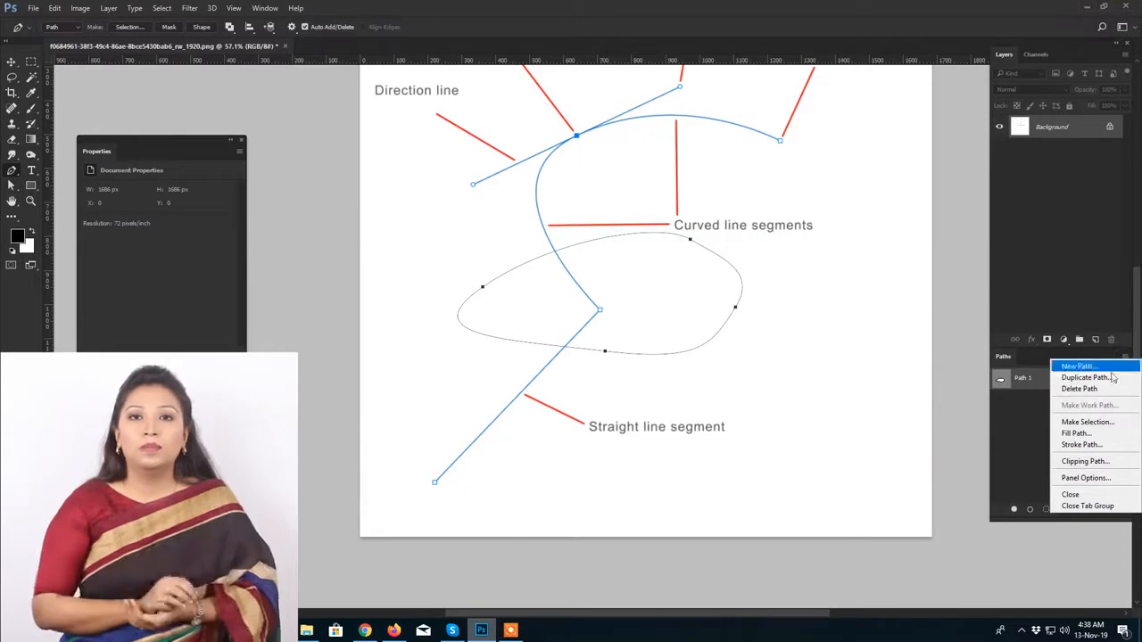
{"action": "left_click", "coordinate": [1093, 450]}
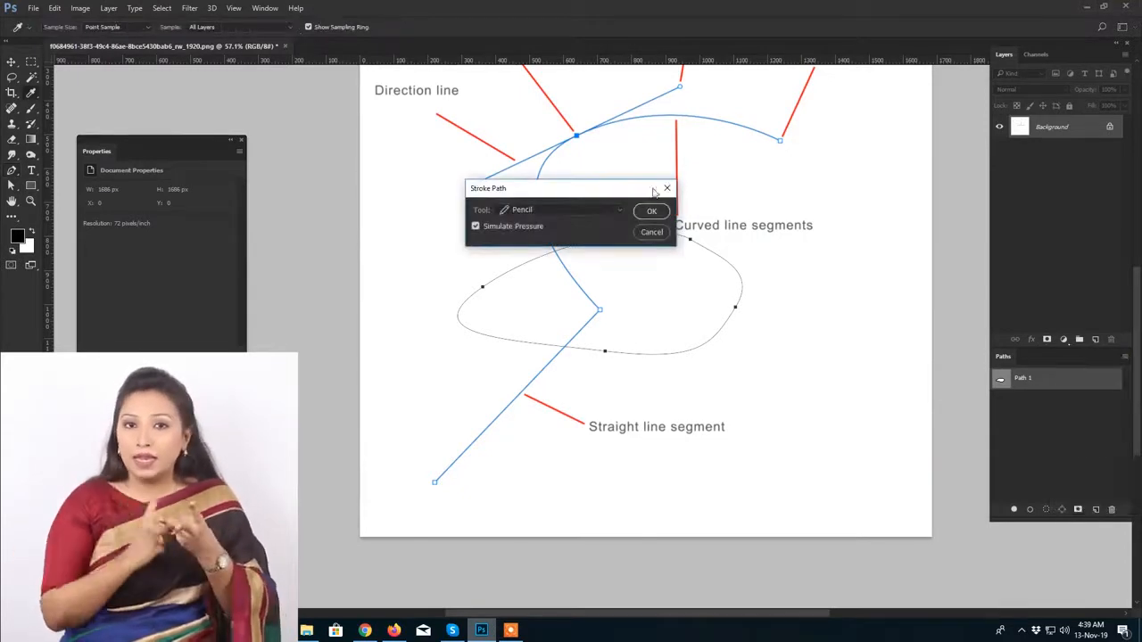
{"action": "left_click", "coordinate": [521, 214]}
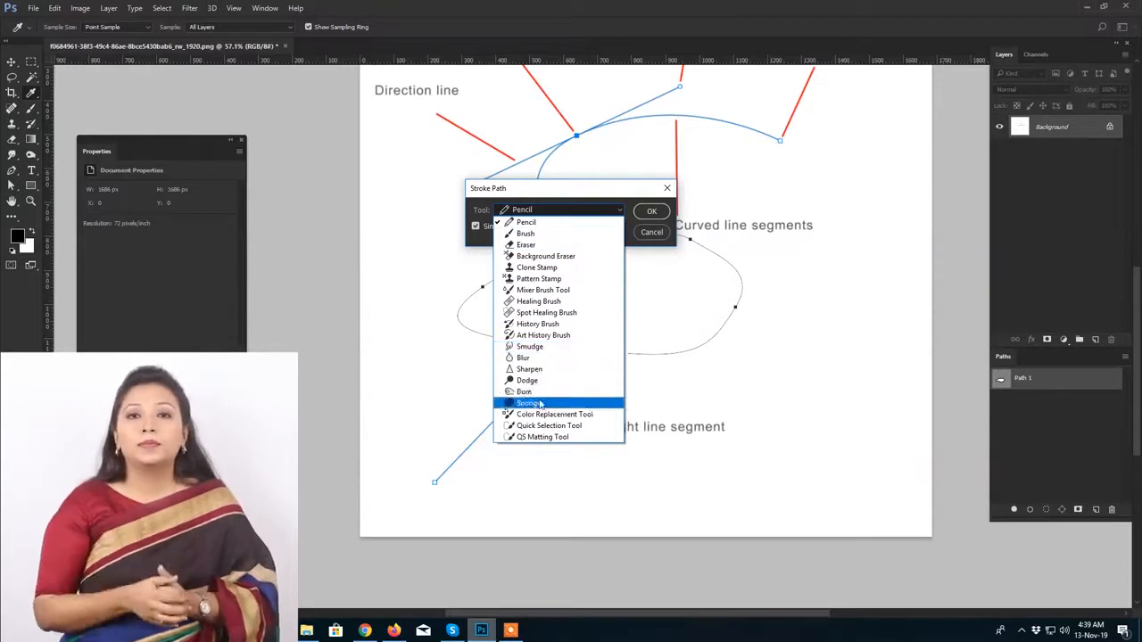
{"action": "left_click", "coordinate": [571, 221]}
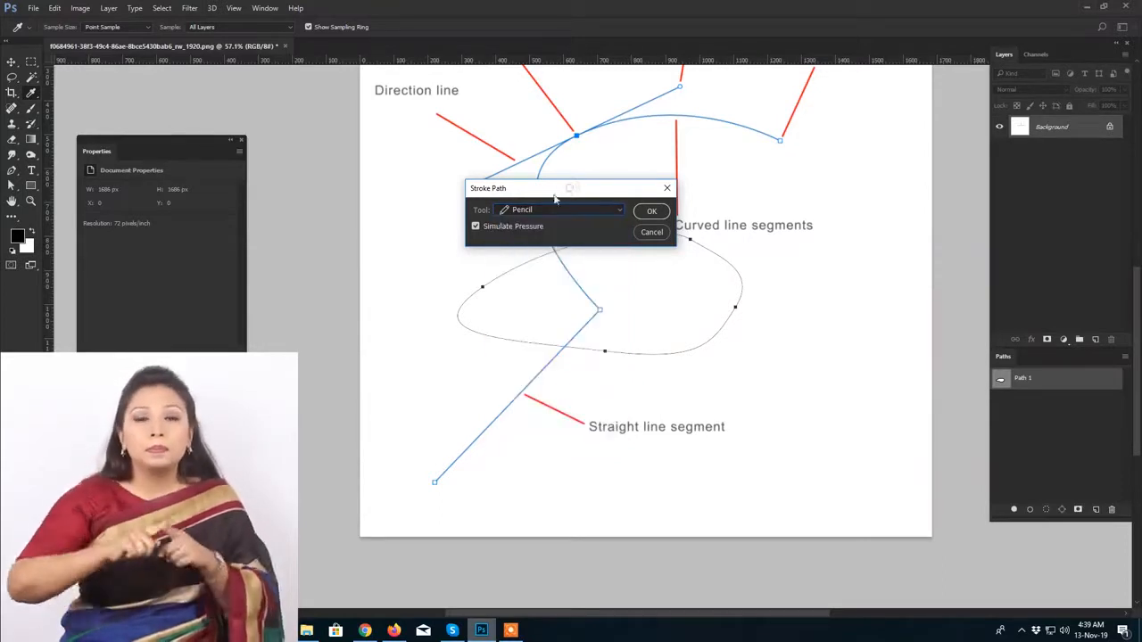
{"action": "left_click", "coordinate": [651, 210]}
Step: Inspect the tapered black stroke along the path and undo it
{"action": "left_click_drag", "start_coordinate": [644, 239], "coordinate": [702, 237]}
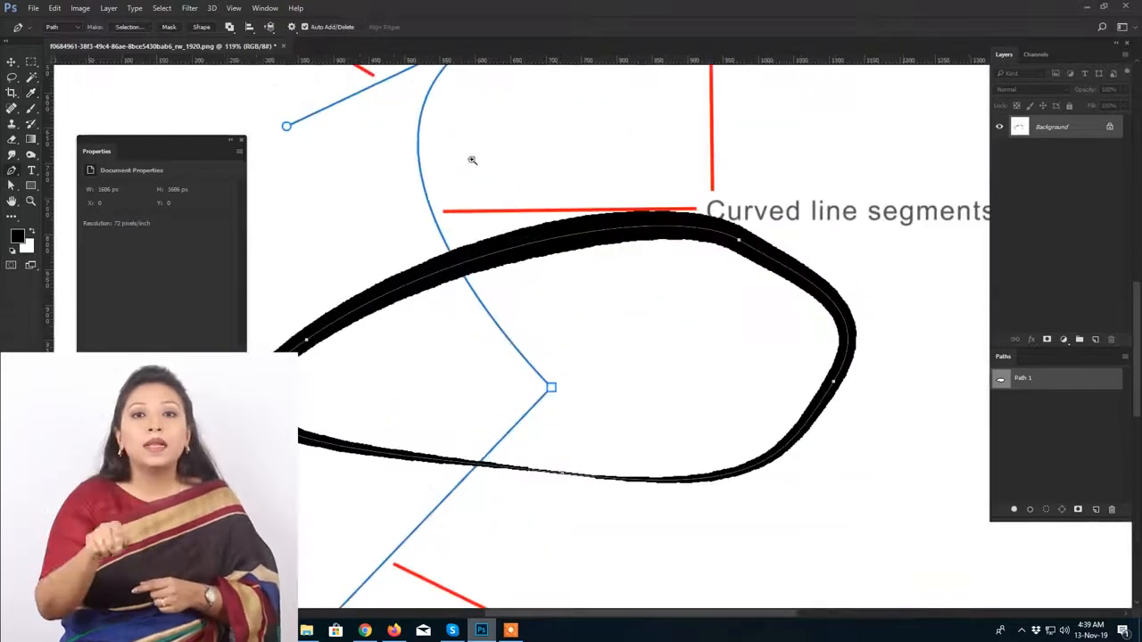
{"action": "left_click_drag", "start_coordinate": [588, 291], "coordinate": [563, 304]}
{"action": "left_click_drag", "start_coordinate": [646, 298], "coordinate": [659, 299]}
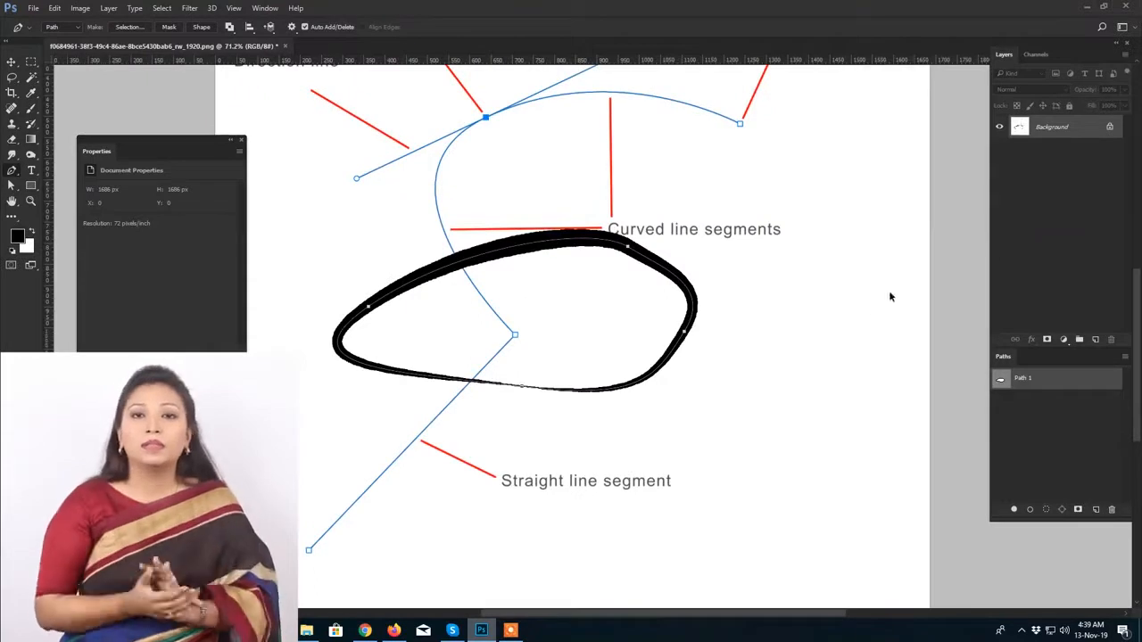
{"action": "key", "text": "ctrl+z"}
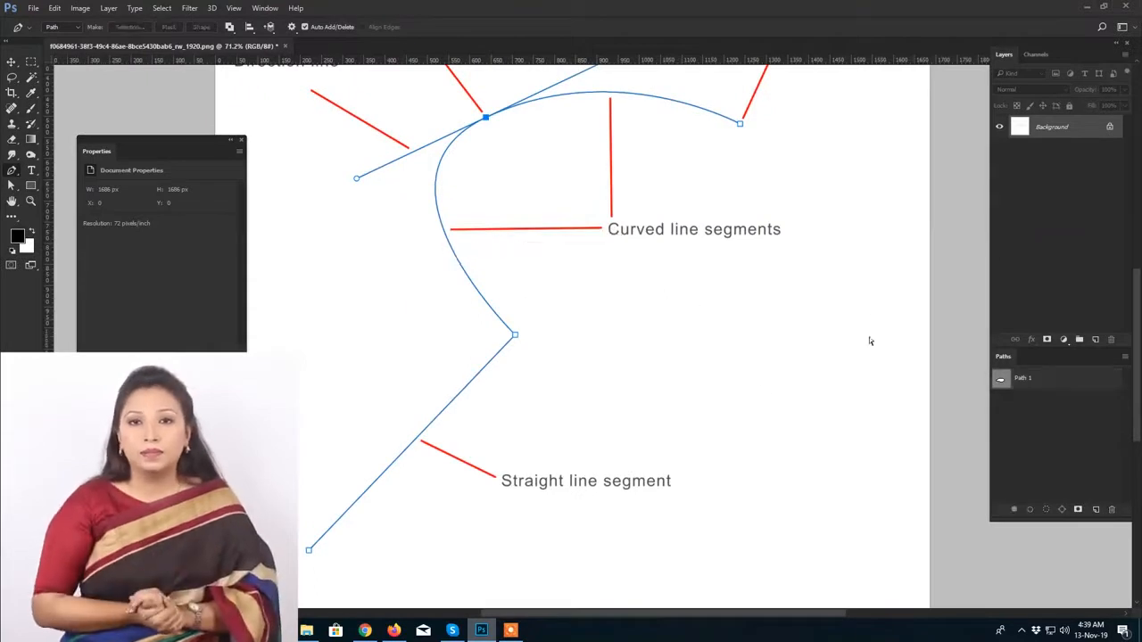
{"action": "left_click", "coordinate": [1008, 380]}
{"action": "left_click_drag", "start_coordinate": [285, 186], "coordinate": [824, 559]}
{"action": "left_click", "coordinate": [1125, 356]}
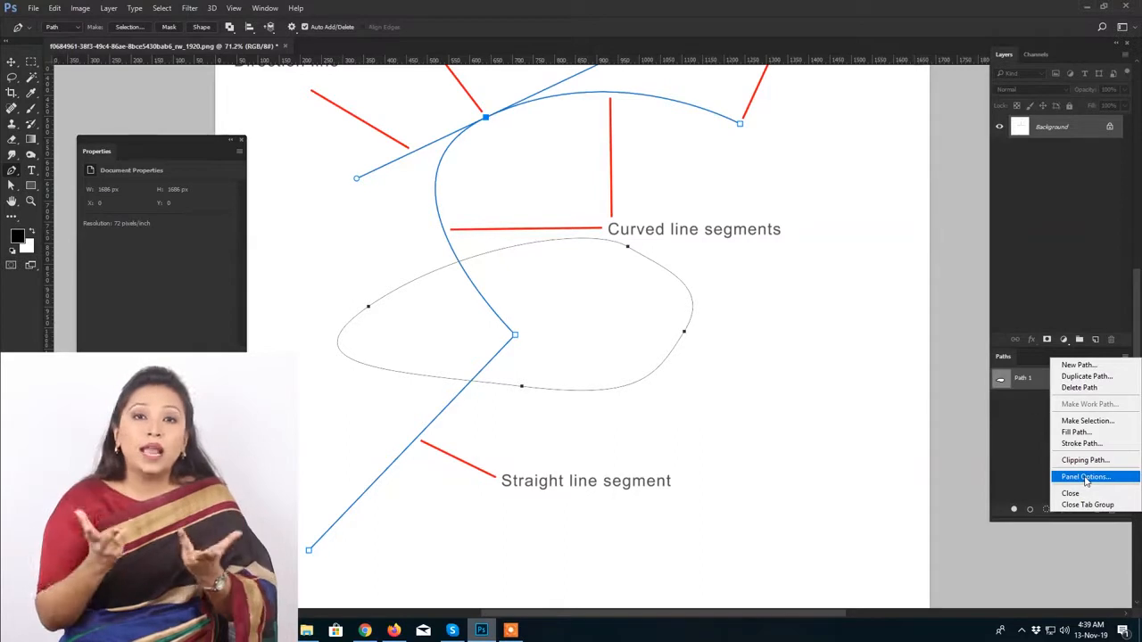
{"action": "left_click", "coordinate": [1086, 480]}
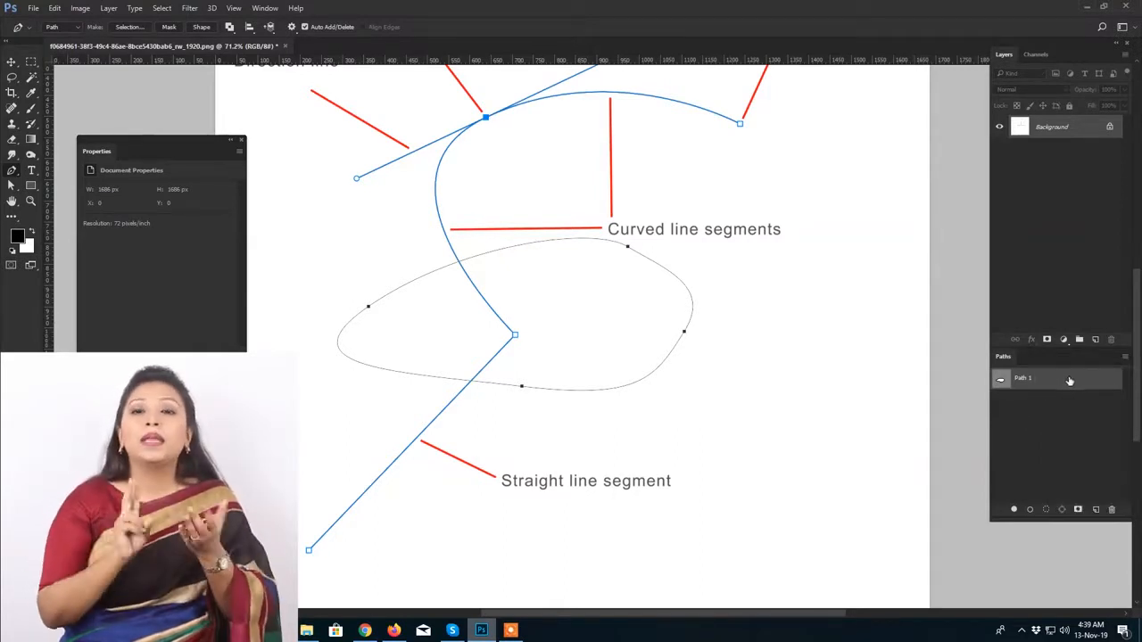
{"action": "left_click", "coordinate": [1125, 357]}
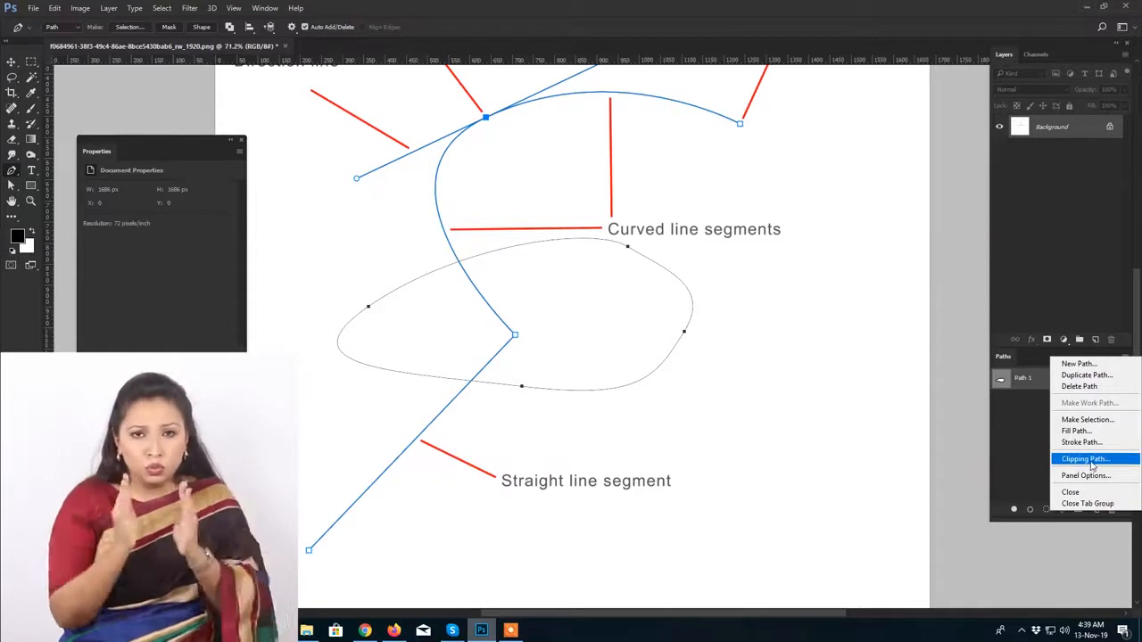
{"action": "left_click", "coordinate": [1090, 461]}
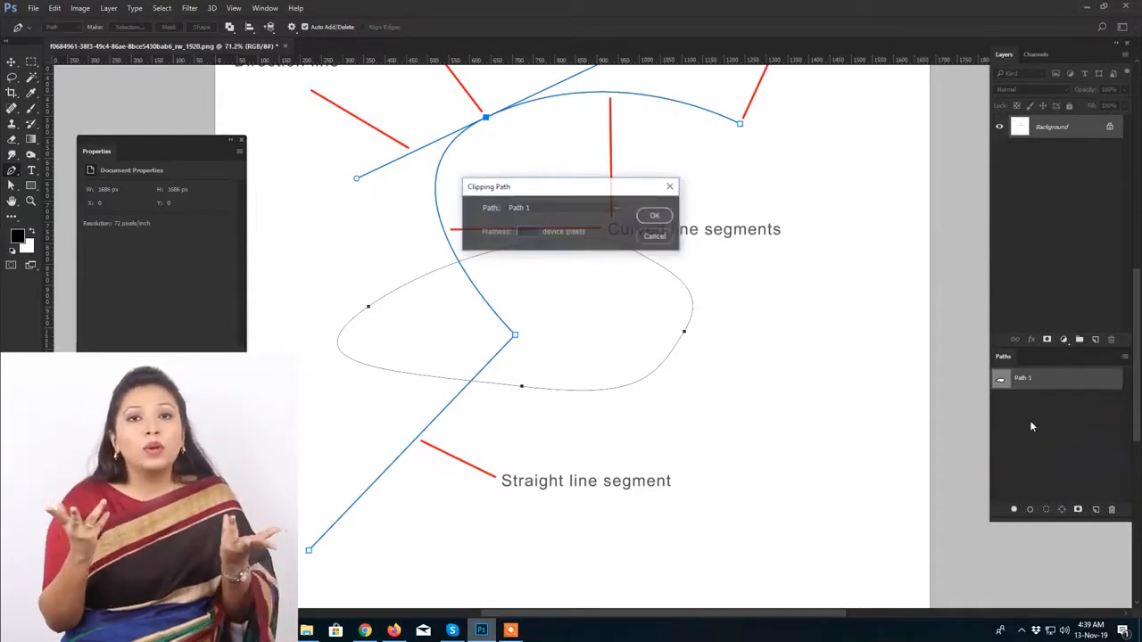
{"action": "left_click", "coordinate": [656, 239]}
Step: Duplicate Path 1 and define the copy as a clipping path with the flatness left blank
{"action": "left_click_drag", "start_coordinate": [1068, 383], "coordinate": [1097, 510]}
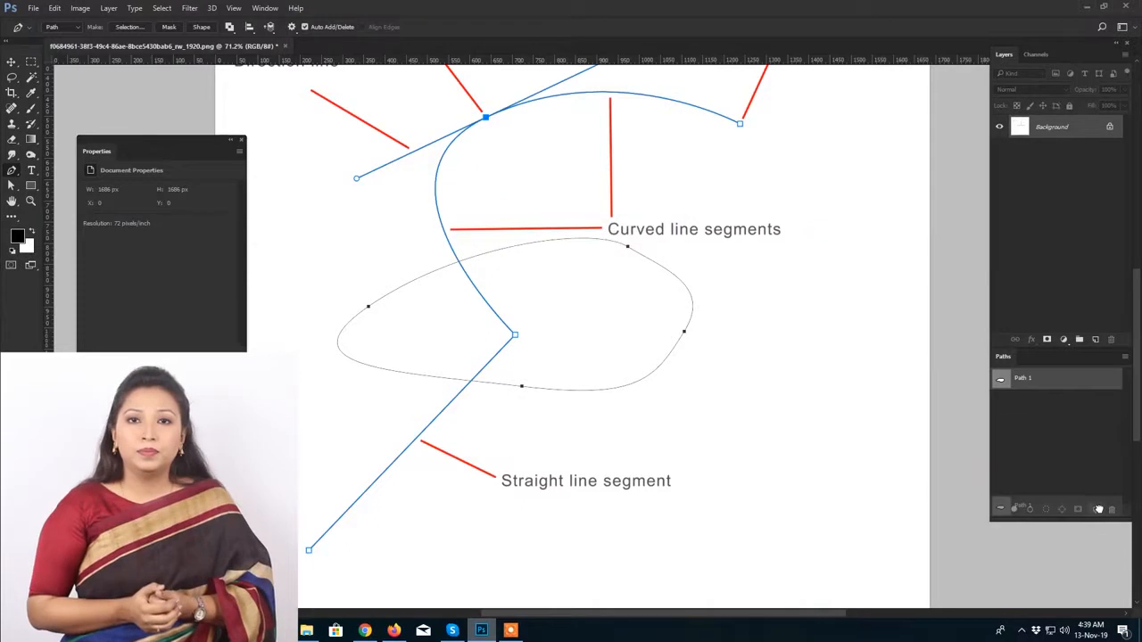
{"action": "left_click", "coordinate": [1058, 430]}
{"action": "left_click", "coordinate": [1034, 401]}
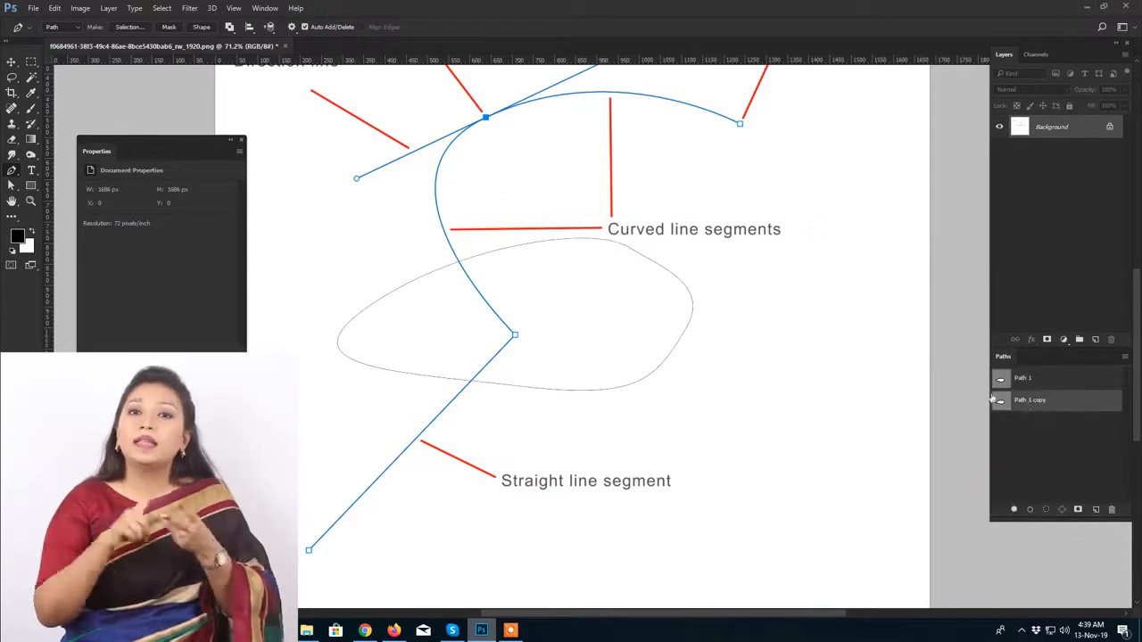
{"action": "left_click_drag", "start_coordinate": [760, 186], "coordinate": [268, 434]}
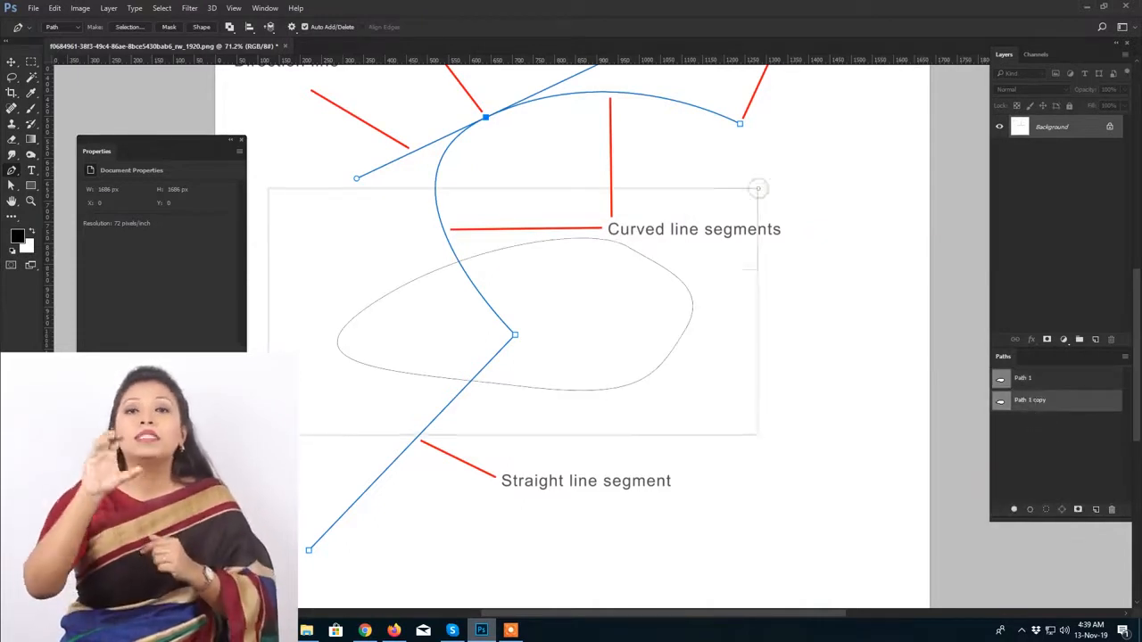
{"action": "left_click", "coordinate": [1126, 356]}
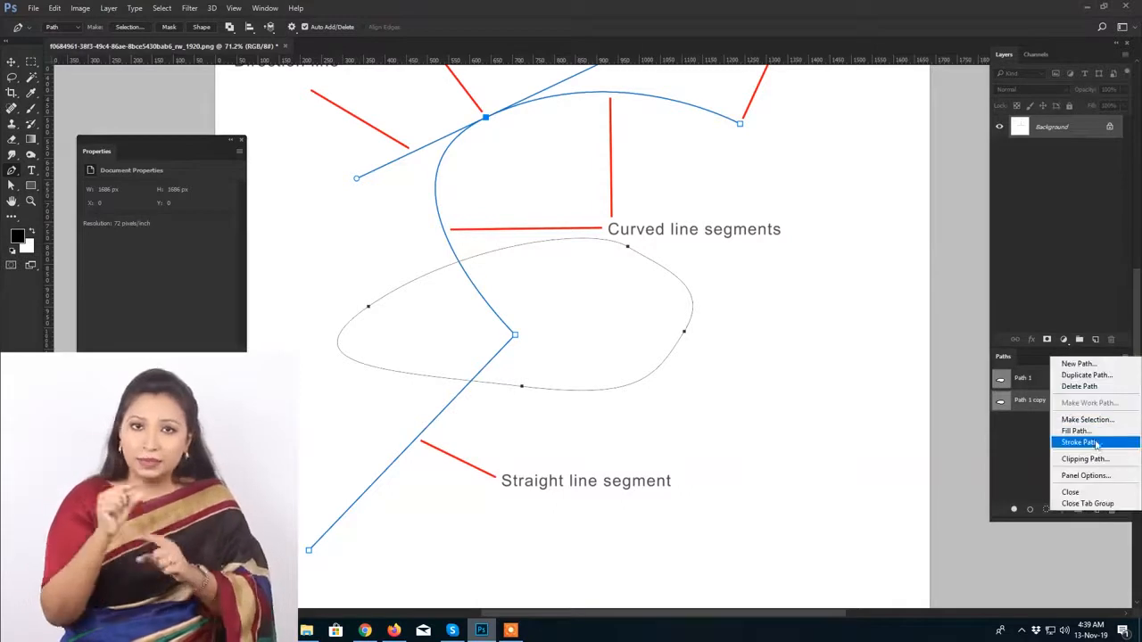
{"action": "left_click", "coordinate": [1101, 460]}
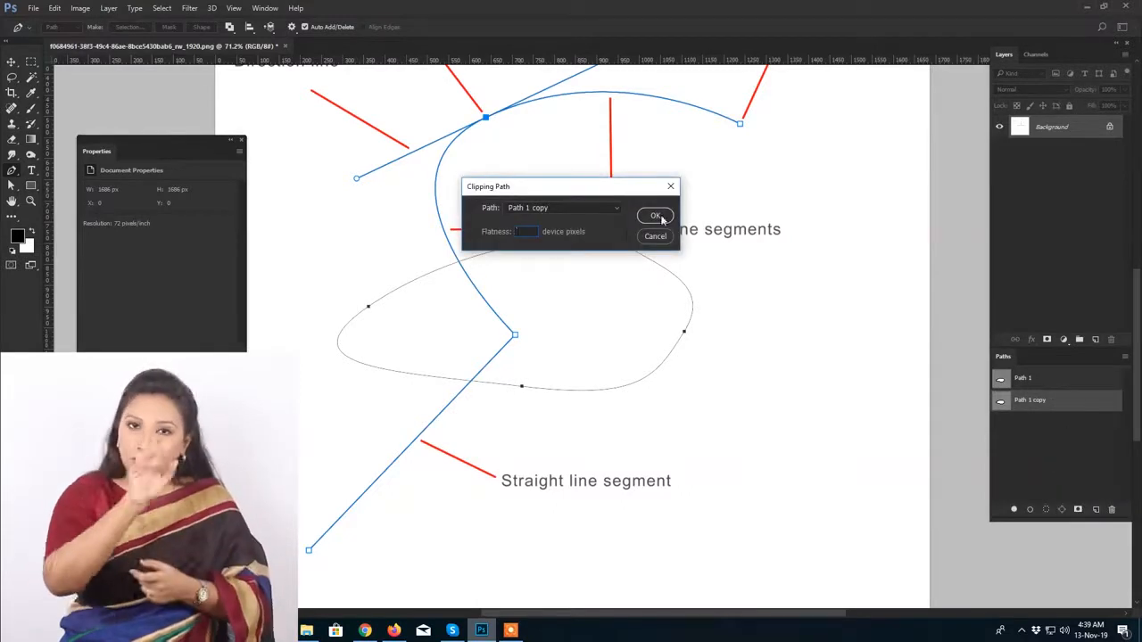
{"action": "left_click", "coordinate": [657, 216]}
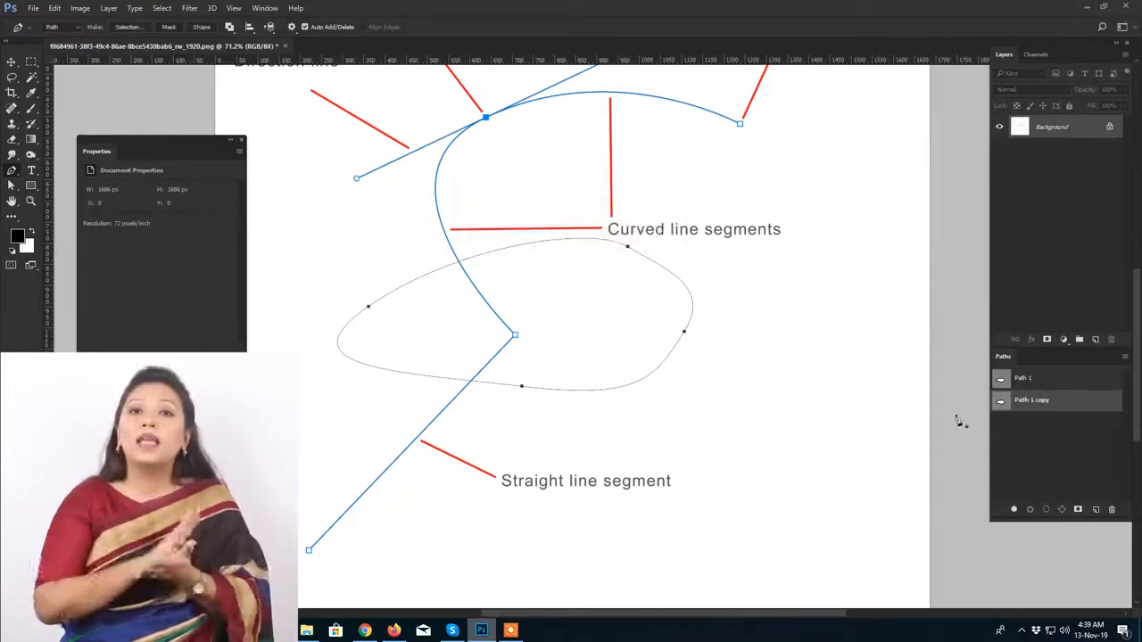
Step: Remove the duplicate path and select all anchor points of Path 1
{"action": "left_click", "coordinate": [1046, 437]}
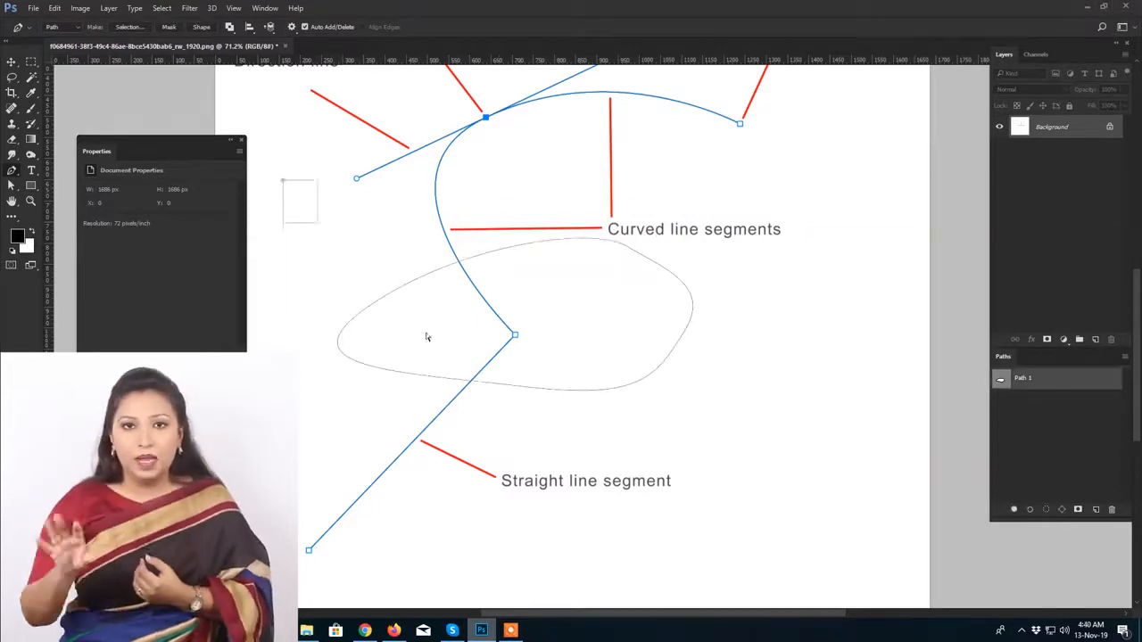
{"action": "left_click_drag", "start_coordinate": [281, 178], "coordinate": [808, 473]}
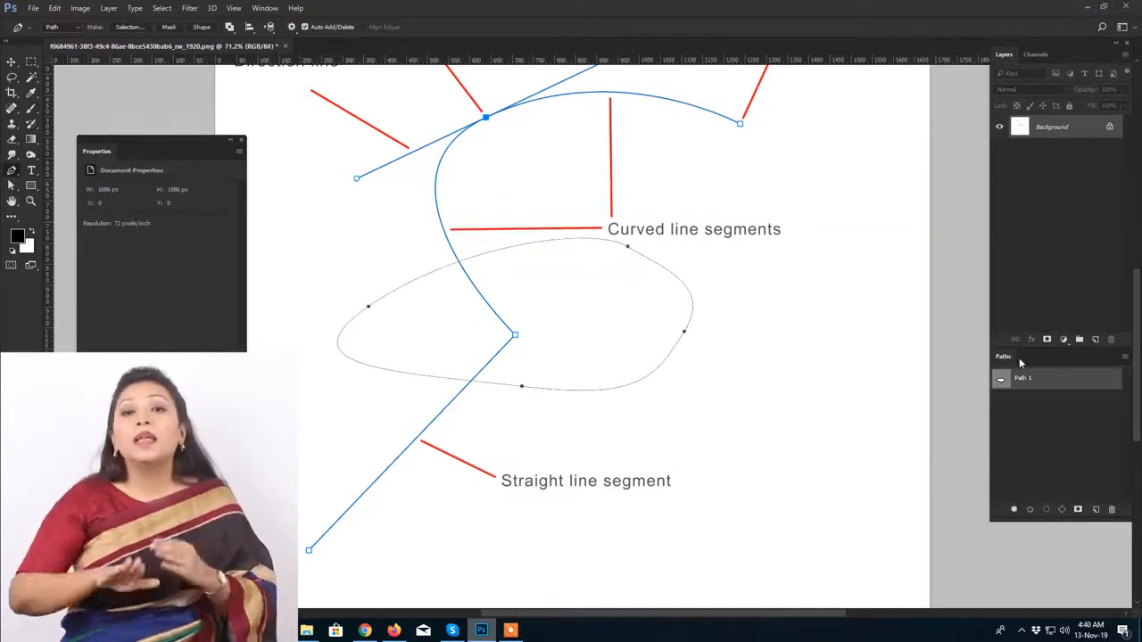
Step: Set the path thumbnails to the largest size in the Paths Panel Options
{"action": "left_click", "coordinate": [1124, 356]}
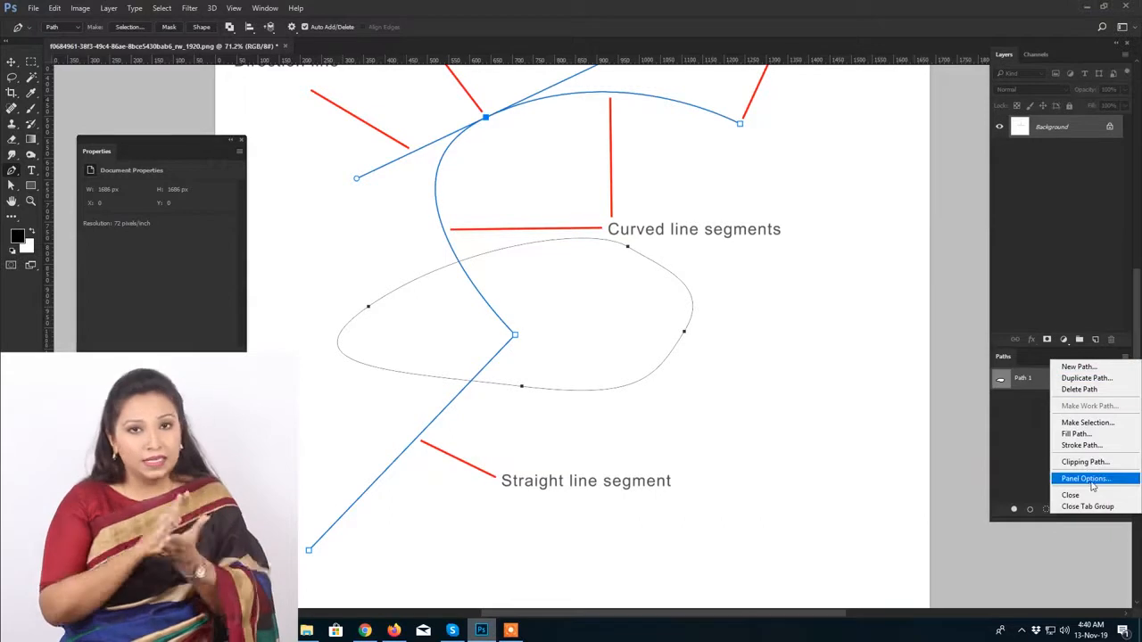
{"action": "left_click", "coordinate": [1090, 482]}
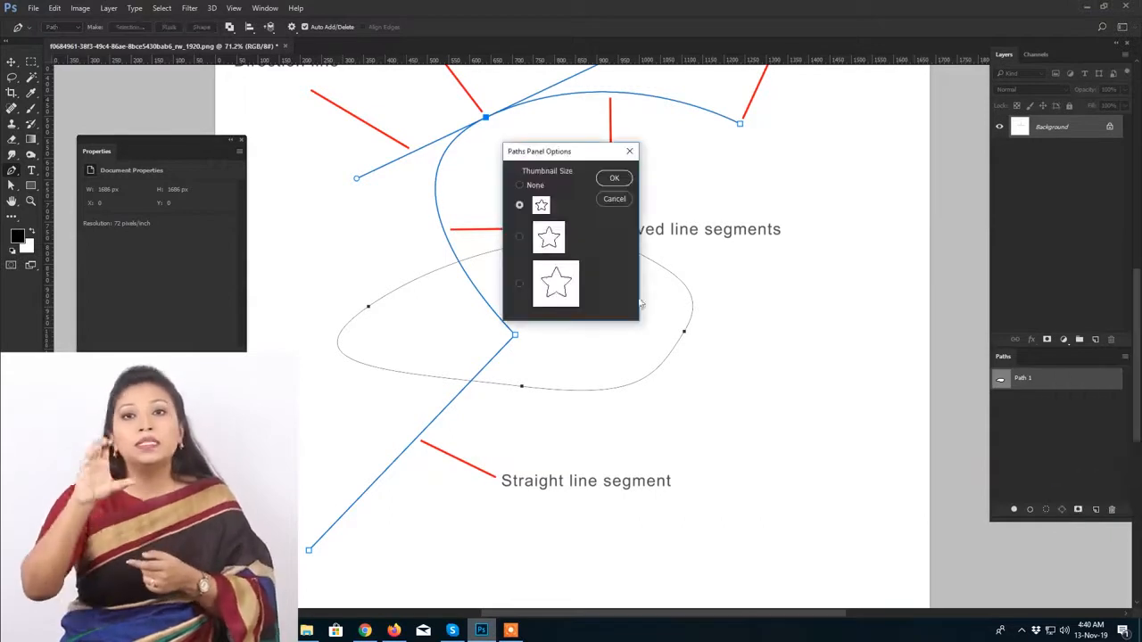
{"action": "left_click_drag", "start_coordinate": [553, 160], "coordinate": [864, 136]}
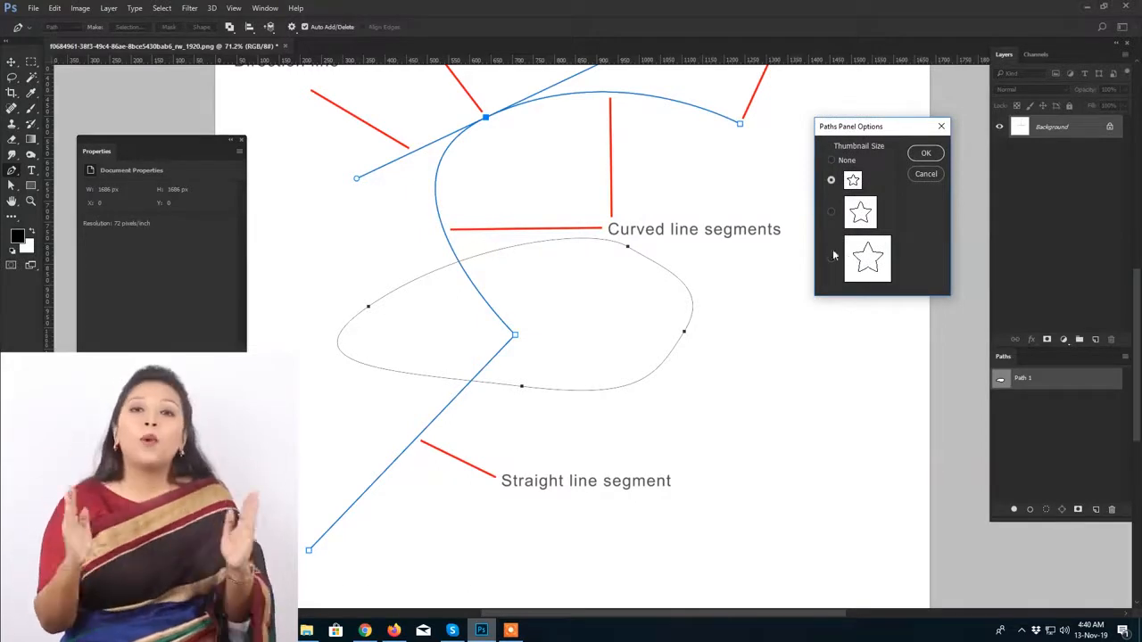
{"action": "left_click", "coordinate": [926, 154]}
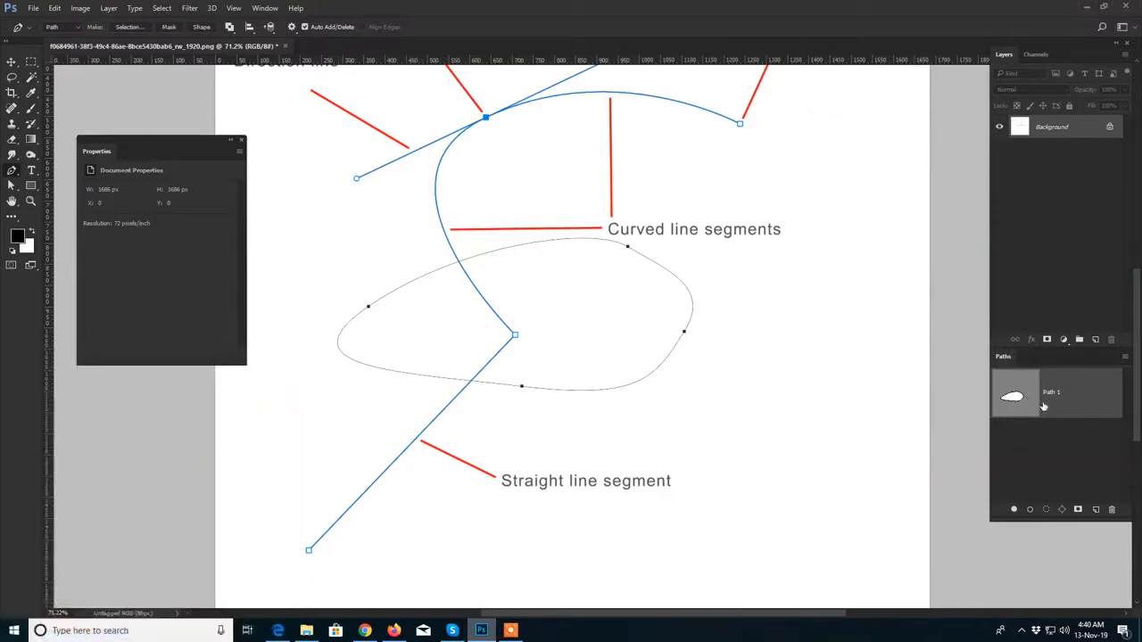
Step: Set the path thumbnails to the medium size in the Paths Panel Options
{"action": "left_click", "coordinate": [1126, 361]}
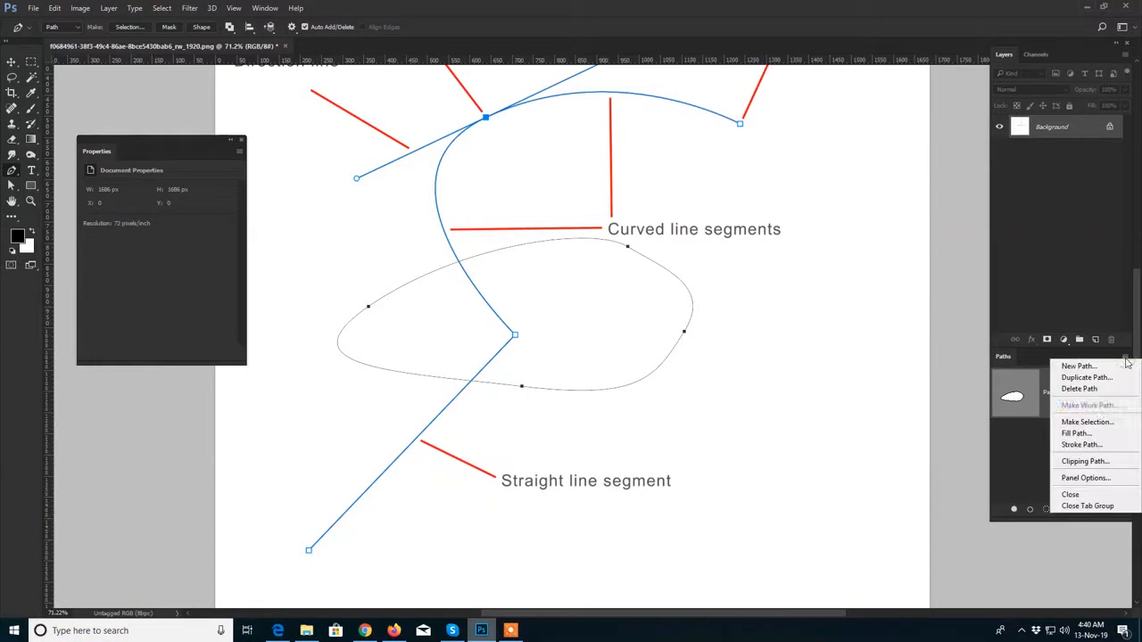
{"action": "left_click", "coordinate": [1088, 479]}
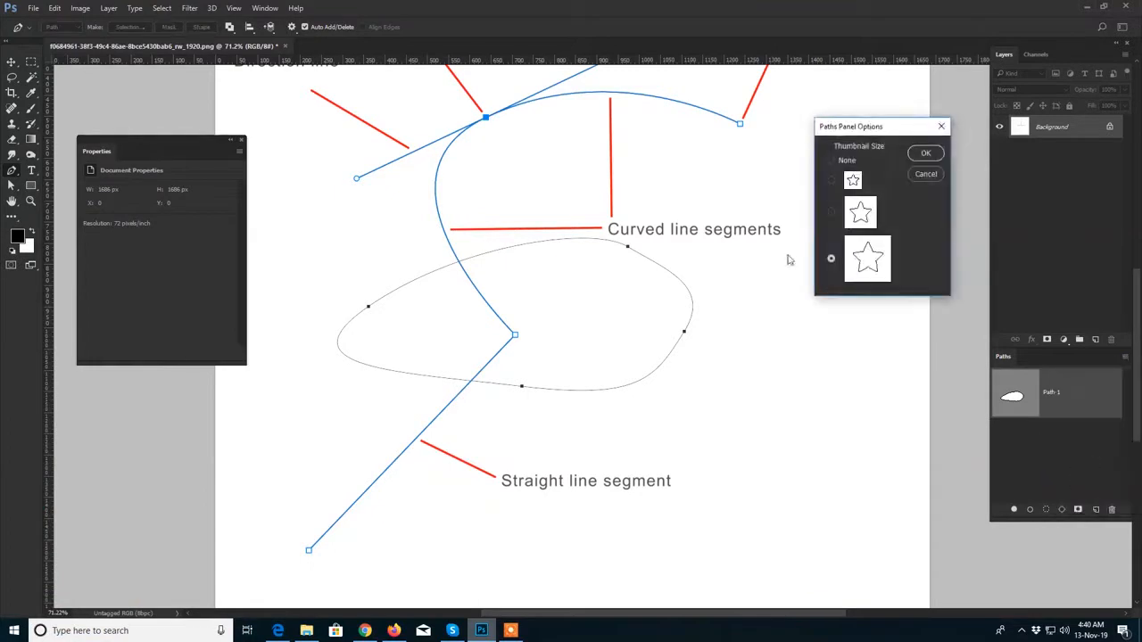
{"action": "left_click", "coordinate": [832, 213]}
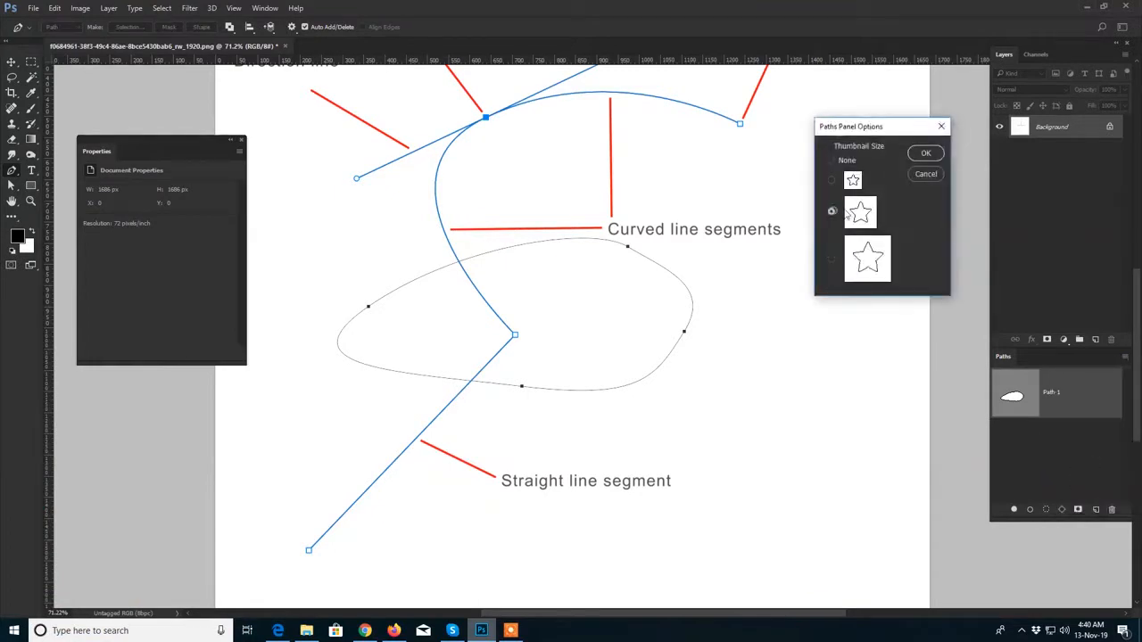
{"action": "left_click", "coordinate": [924, 155]}
Step: Close the Paths panel, show it again and deselect Path 1
{"action": "left_click", "coordinate": [1124, 356]}
{"action": "left_click", "coordinate": [1044, 489]}
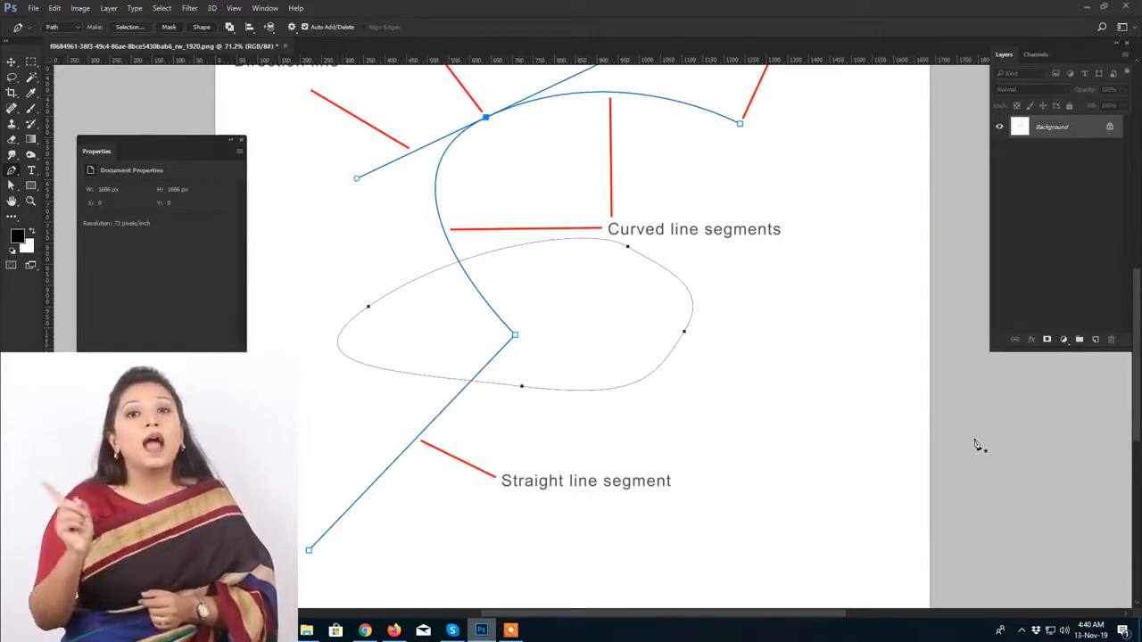
{"action": "left_click", "coordinate": [270, 9]}
{"action": "left_click", "coordinate": [284, 383]}
{"action": "left_click", "coordinate": [1029, 419]}
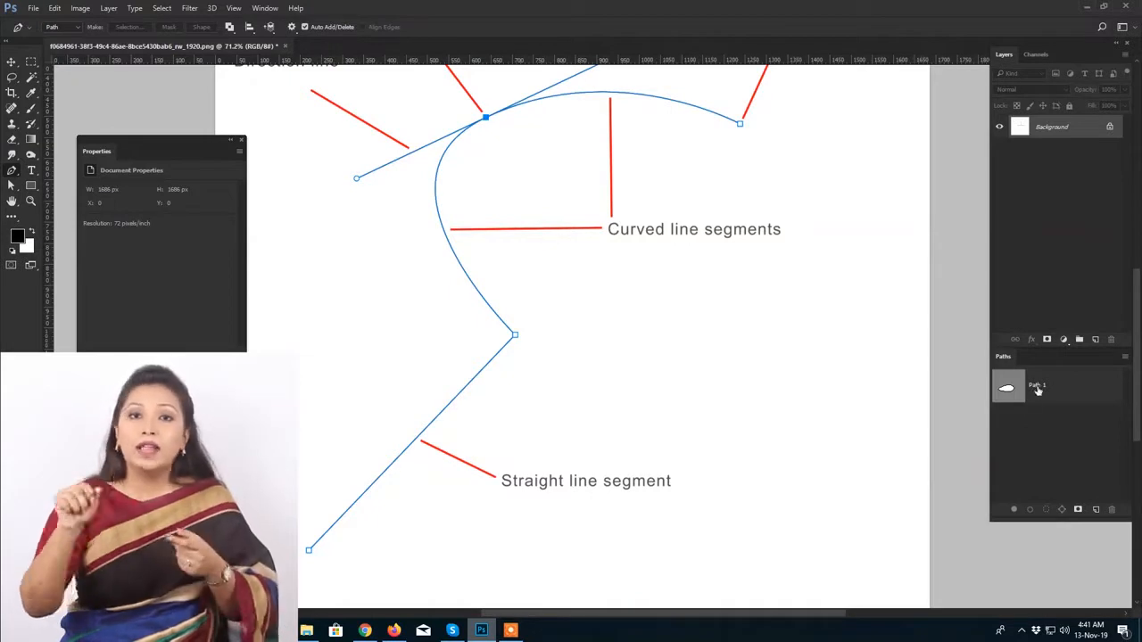
Step: Set the foreground colour to red, fill Path 1 with it and undo the fill
{"action": "left_click", "coordinate": [1036, 387]}
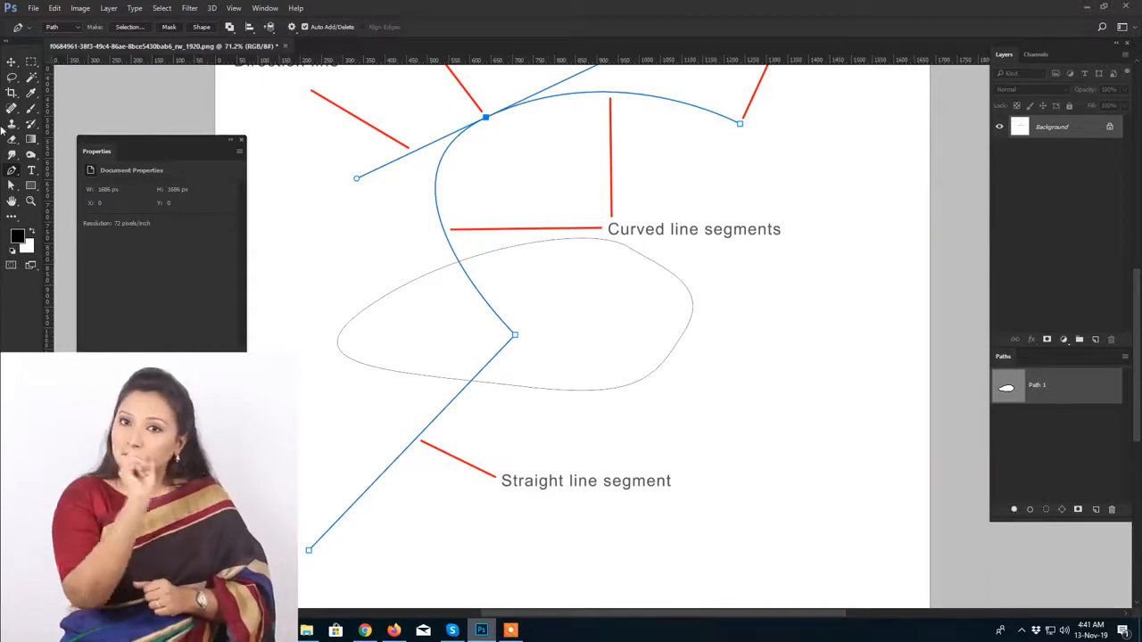
{"action": "left_click", "coordinate": [20, 239]}
{"action": "left_click", "coordinate": [858, 142]}
{"action": "left_click", "coordinate": [963, 136]}
{"action": "left_click", "coordinate": [1014, 510]}
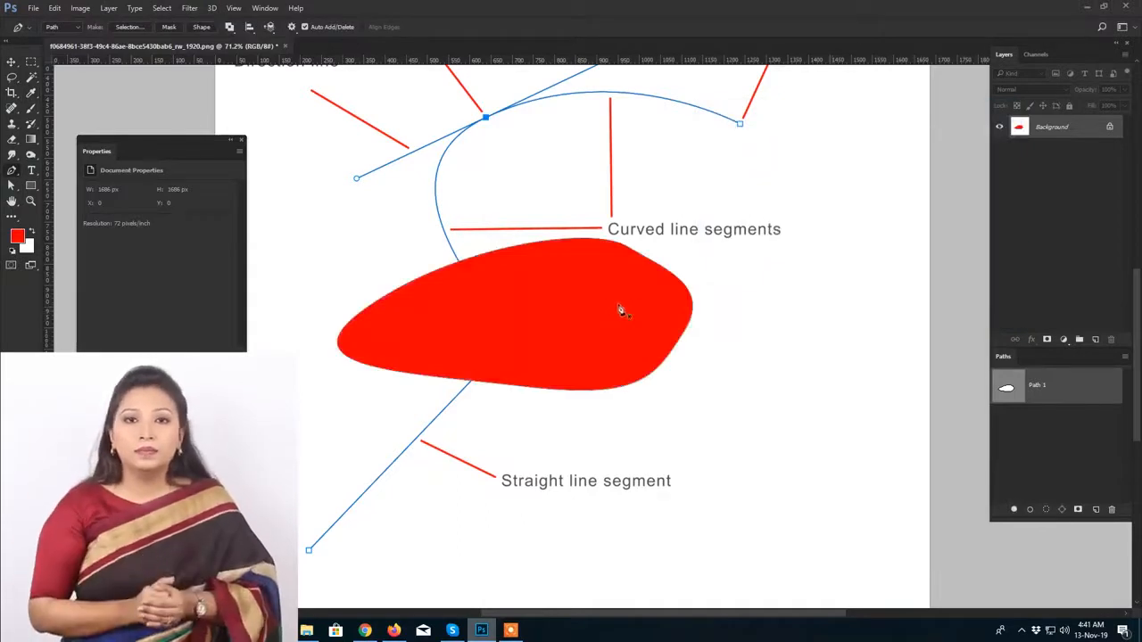
{"action": "key", "text": "ctrl+z"}
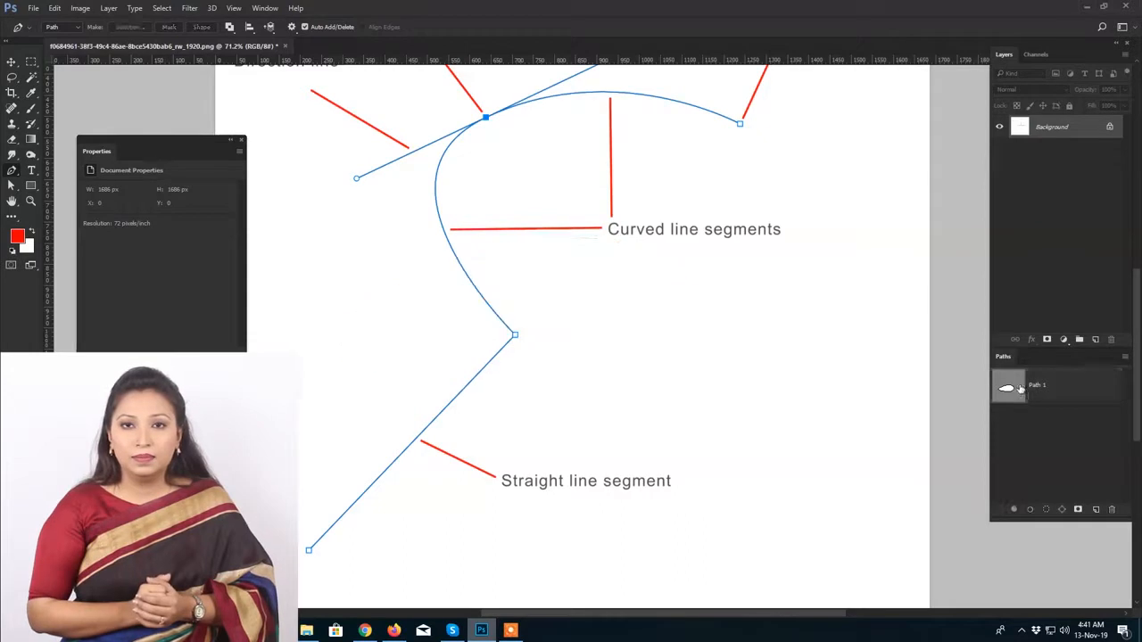
Step: Add a new layer above the Background, stroke Path 1 on it in red and undo the stroke
{"action": "left_click", "coordinate": [1096, 340]}
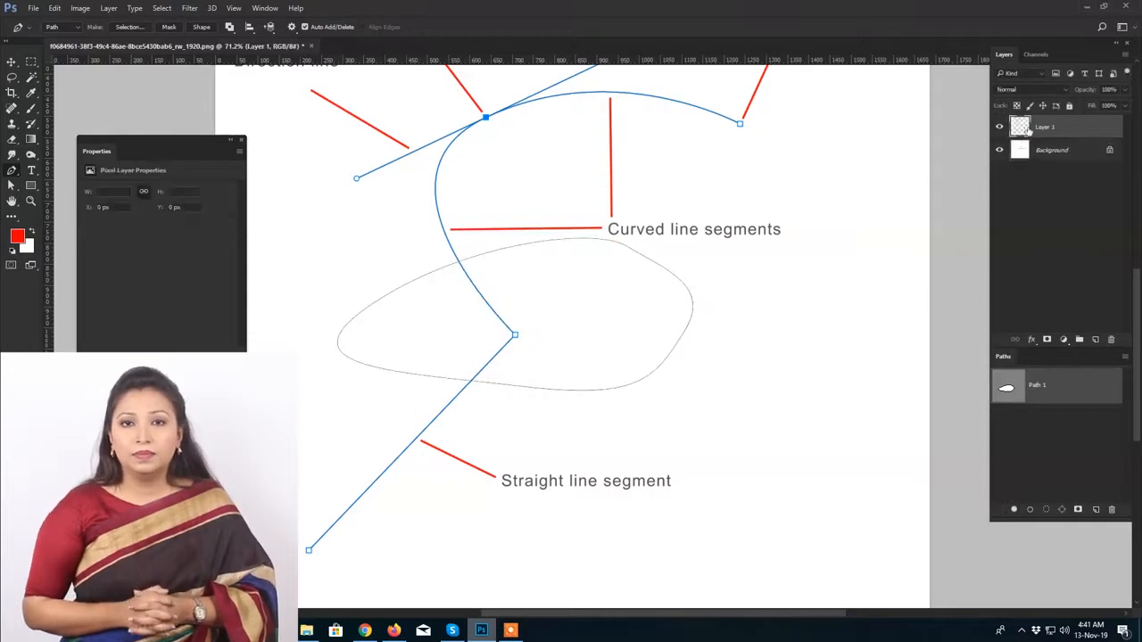
{"action": "left_click_drag", "start_coordinate": [299, 213], "coordinate": [819, 509]}
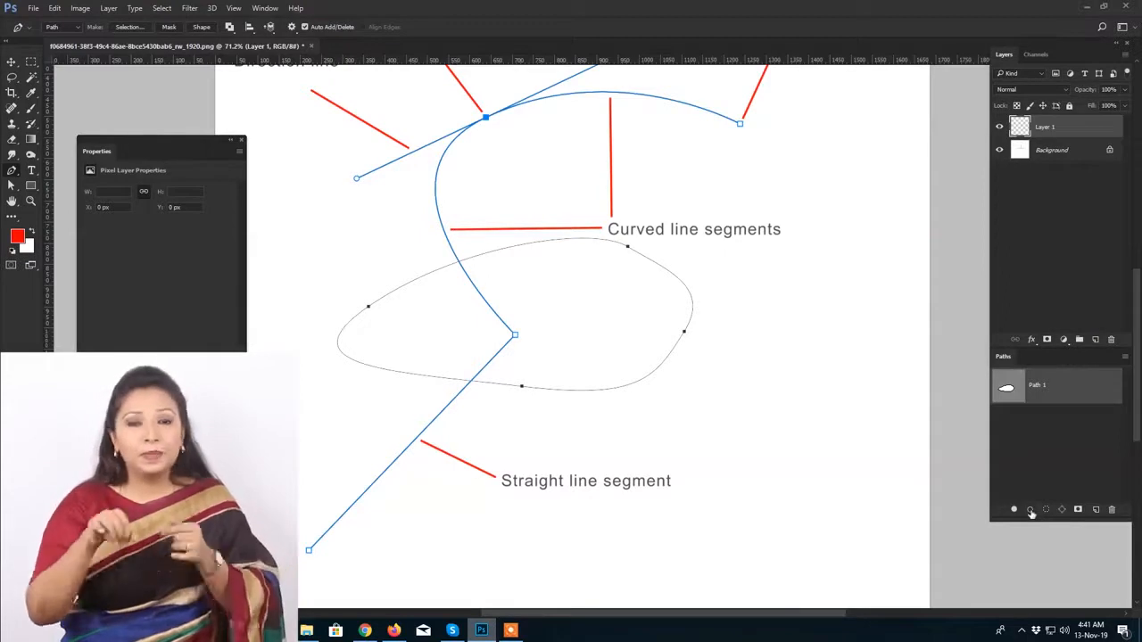
{"action": "left_click", "coordinate": [1031, 510]}
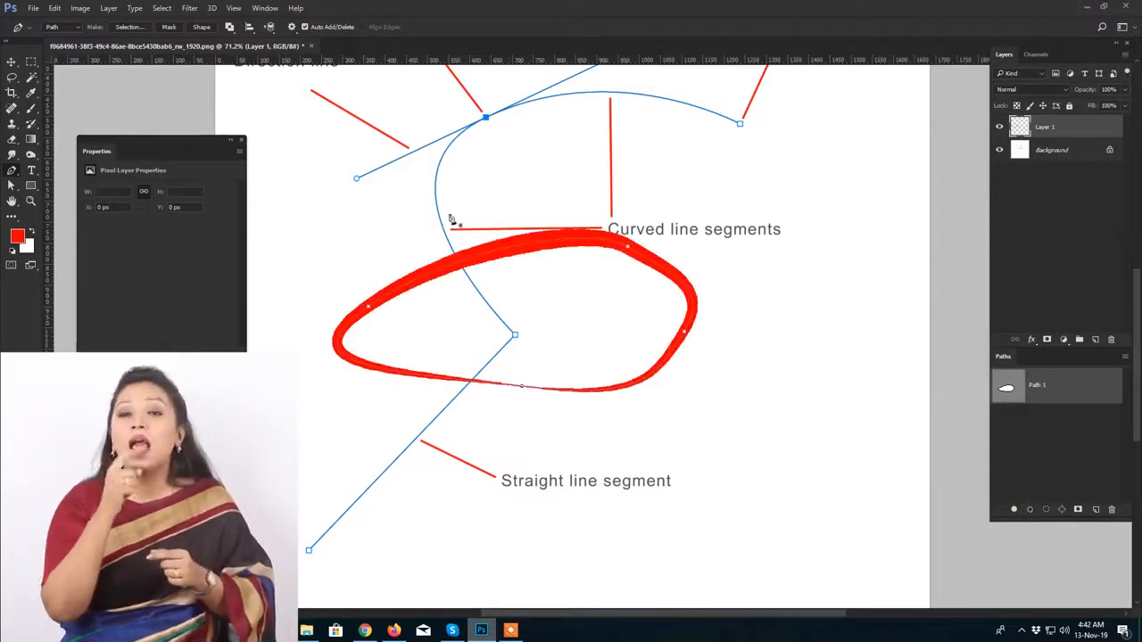
{"action": "key", "text": "ctrl+z"}
Step: Reselect Path 1 with all its anchor points and load it as a selection
{"action": "left_click", "coordinate": [1034, 425]}
{"action": "left_click", "coordinate": [1041, 386]}
{"action": "left_click_drag", "start_coordinate": [794, 156], "coordinate": [316, 432]}
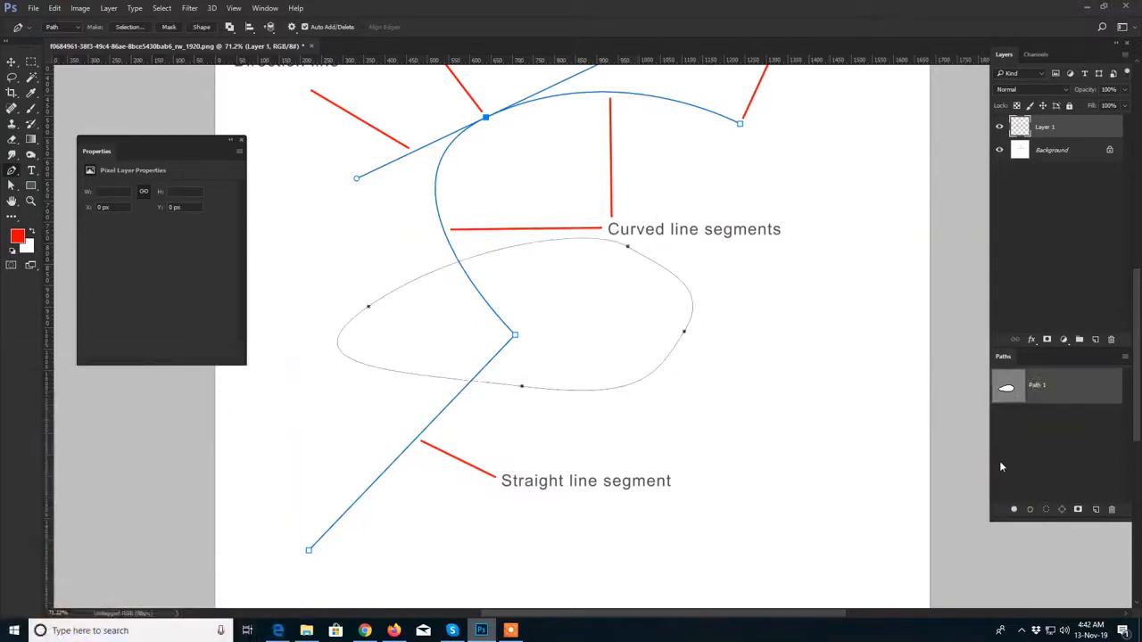
{"action": "left_click", "coordinate": [1049, 511]}
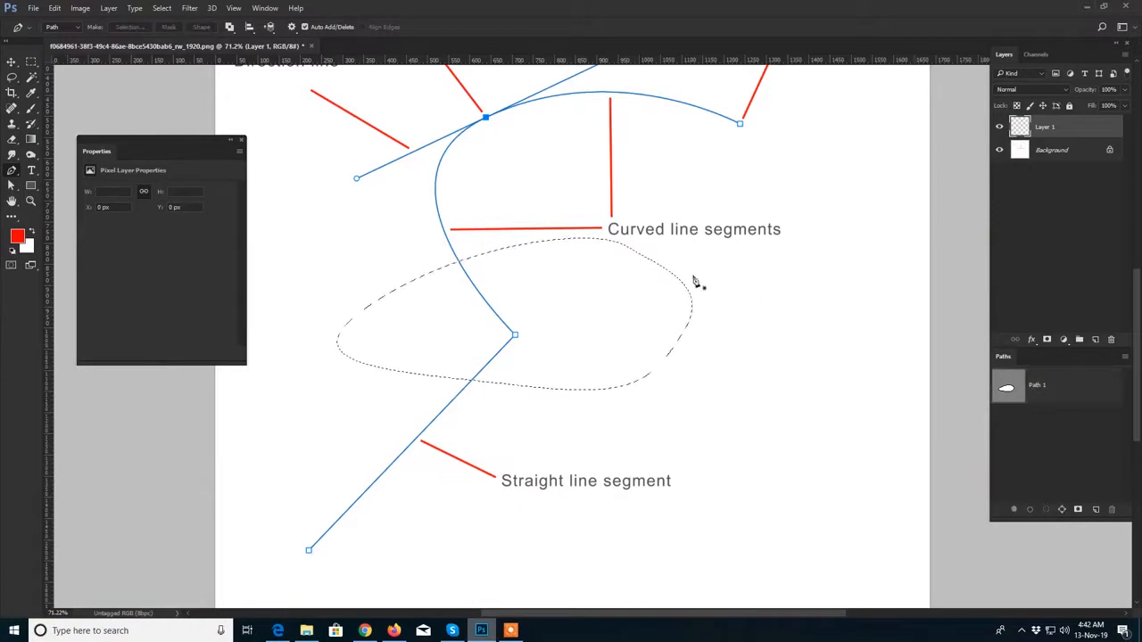
Step: Return to Path 1, add a layer mask to Layer 1 and undo it
{"action": "left_click", "coordinate": [1038, 386]}
{"action": "left_click_drag", "start_coordinate": [771, 184], "coordinate": [276, 452]}
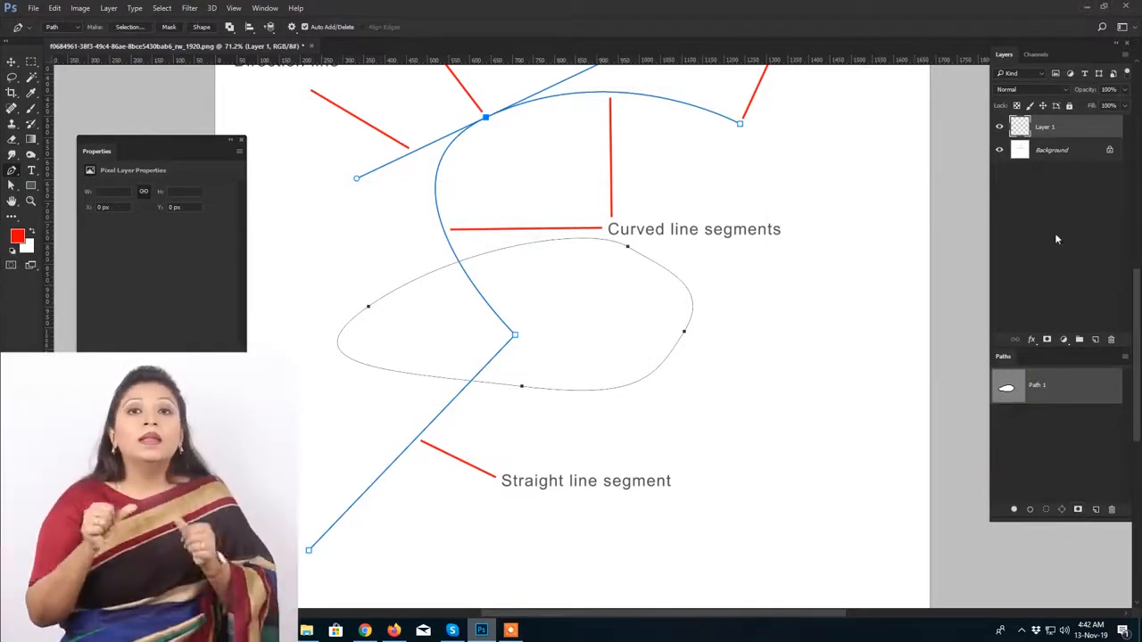
{"action": "left_click", "coordinate": [1077, 509]}
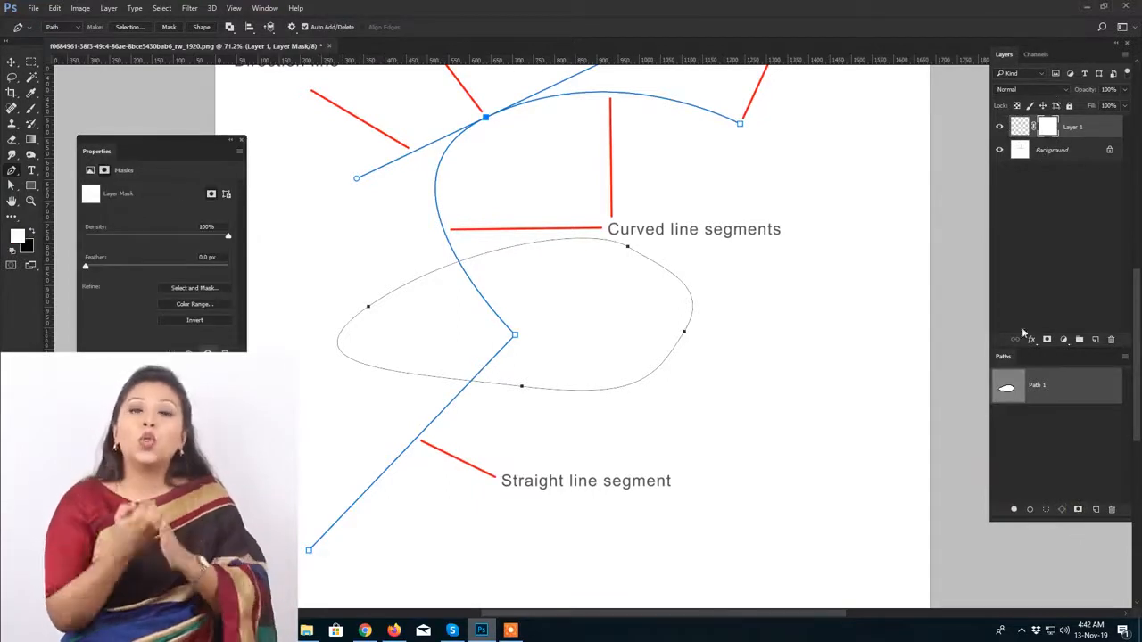
{"action": "key", "text": "ctrl+z"}
Step: Create a new empty path below Path 1 and delete it
{"action": "left_click", "coordinate": [1054, 440]}
{"action": "left_click", "coordinate": [1040, 392]}
{"action": "left_click_drag", "start_coordinate": [760, 173], "coordinate": [314, 436]}
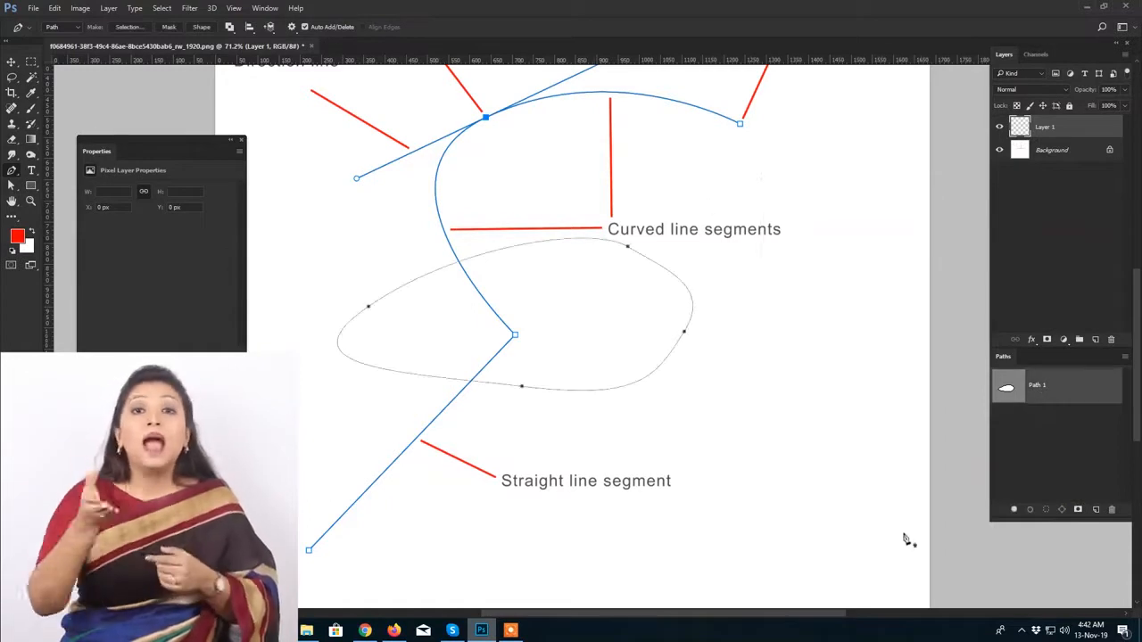
{"action": "left_click", "coordinate": [1097, 509]}
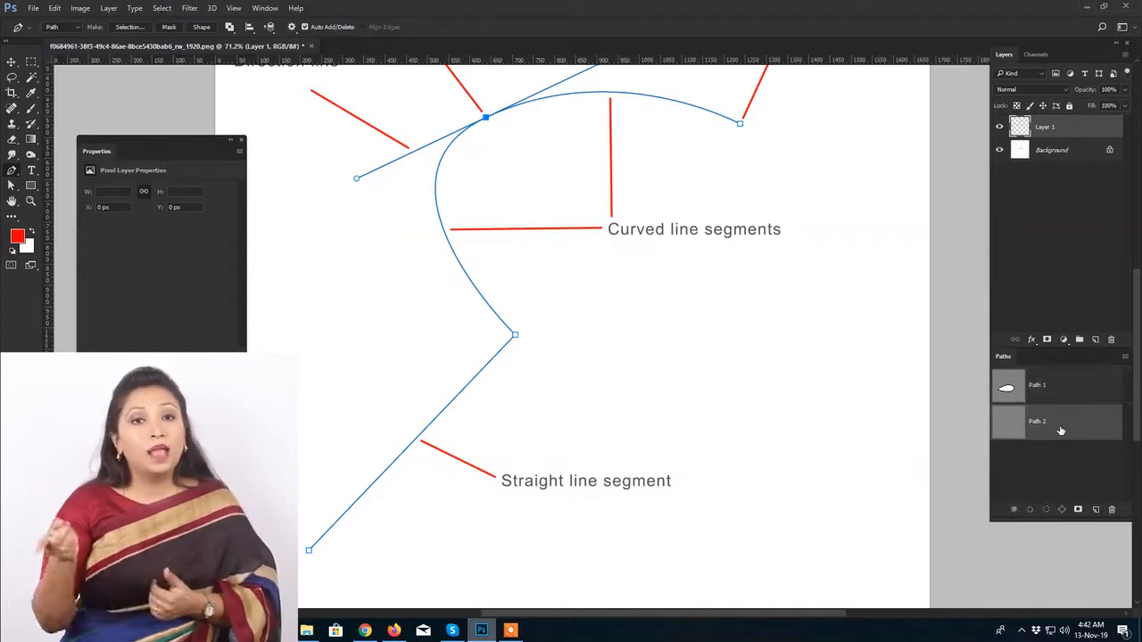
{"action": "left_click", "coordinate": [1111, 510]}
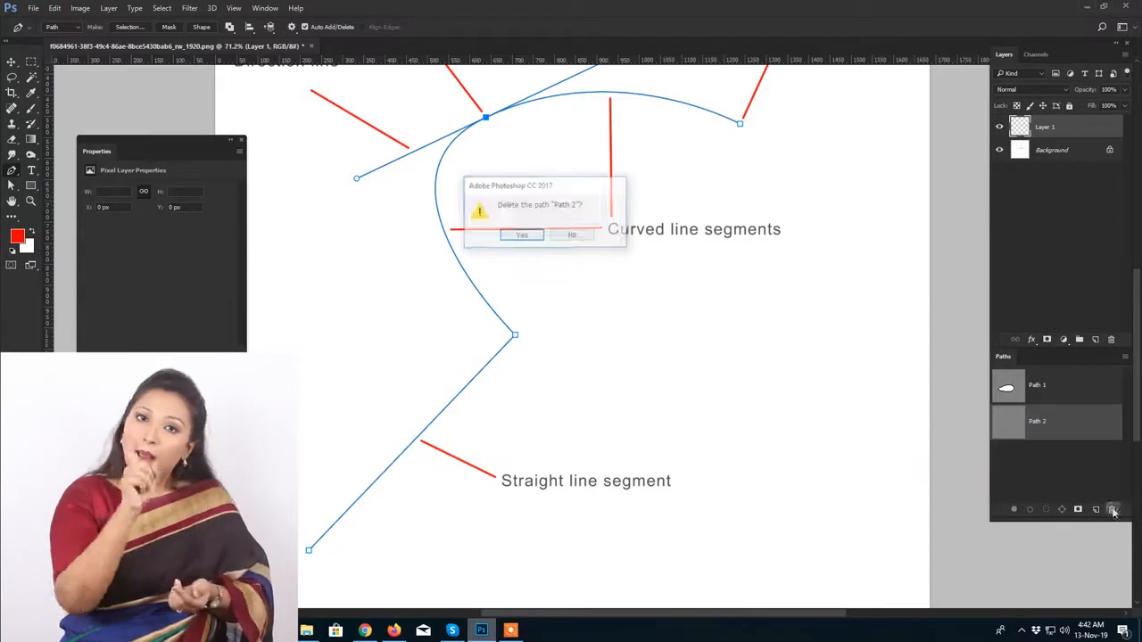
{"action": "left_click", "coordinate": [522, 236]}
Step: Delete Path 1 and step back in the history to restore it
{"action": "left_click", "coordinate": [1044, 392]}
{"action": "left_click_drag", "start_coordinate": [1064, 390], "coordinate": [1113, 510]}
{"action": "key", "text": "ctrl+alt+z"}
{"action": "key", "text": "ctrl+alt+z"}
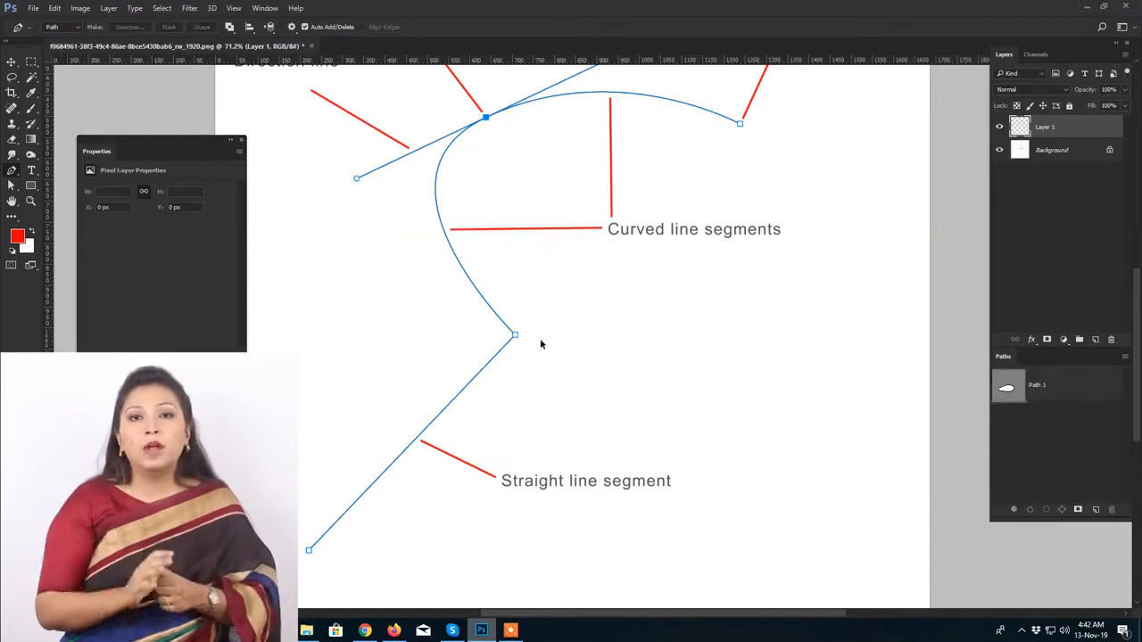
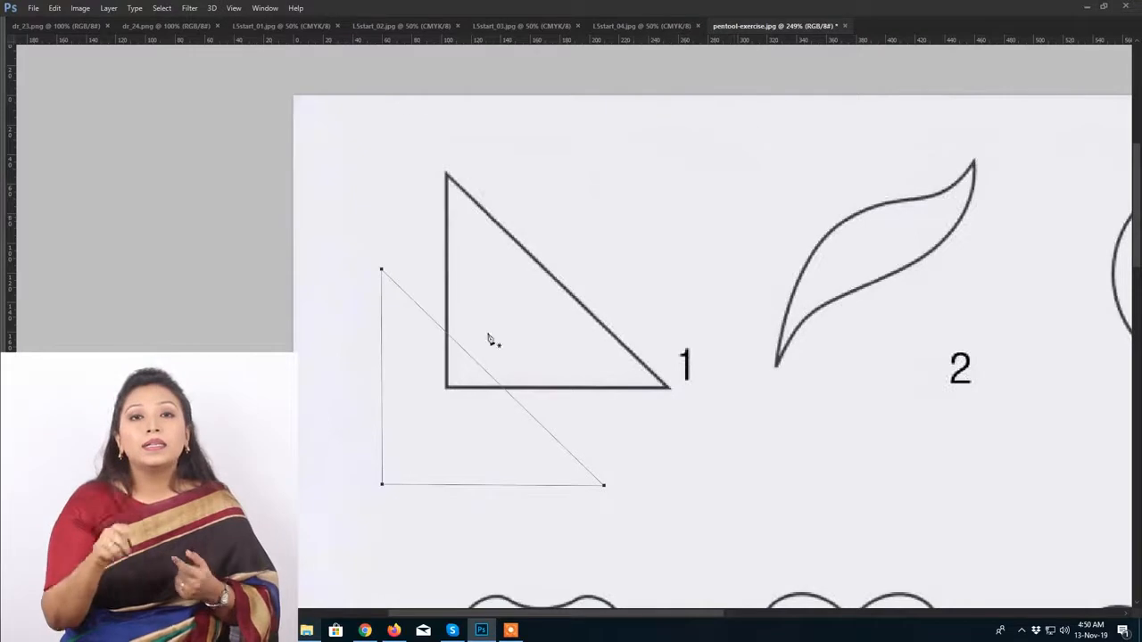
Step: Start a Pen shape at the lower tip of leaf 2 with no fill and a solid red 1 px stroke
{"action": "left_click_drag", "start_coordinate": [662, 328], "coordinate": [555, 344]}
{"action": "key", "text": "Tab"}
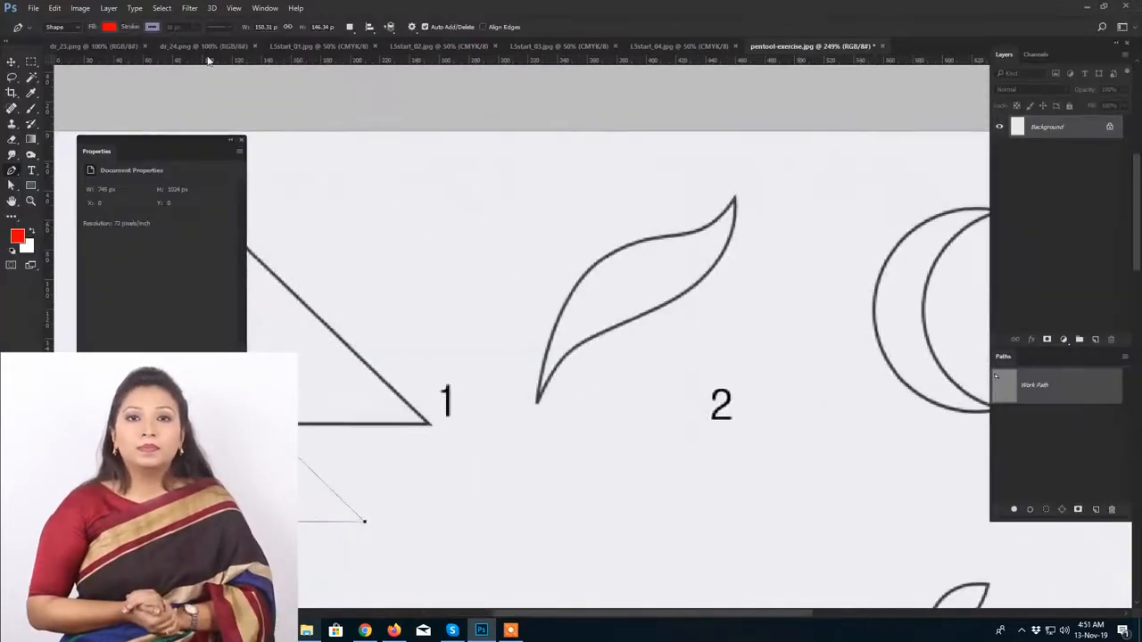
{"action": "left_click", "coordinate": [538, 402]}
{"action": "left_click", "coordinate": [108, 27]}
{"action": "left_click", "coordinate": [59, 50]}
{"action": "left_click", "coordinate": [153, 27]}
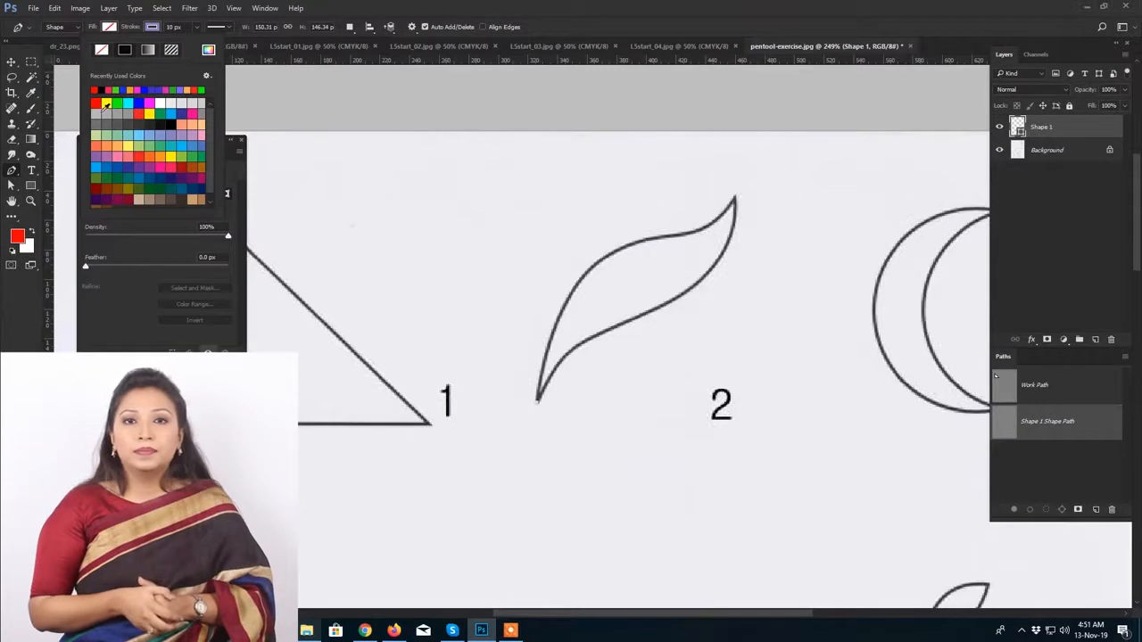
{"action": "left_click", "coordinate": [96, 103]}
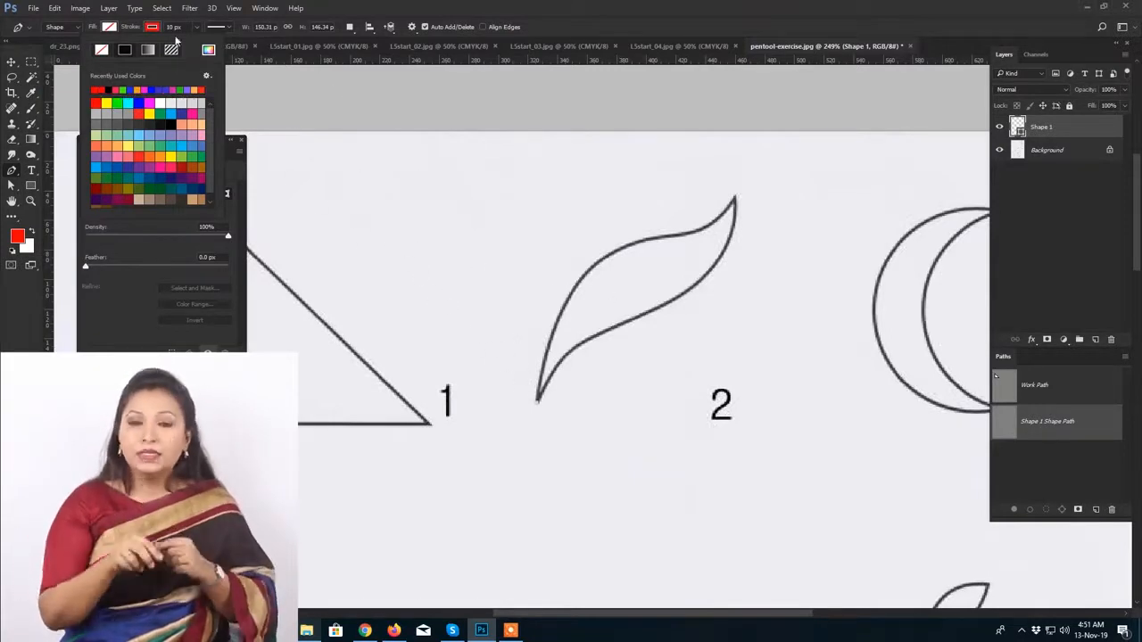
{"action": "left_click", "coordinate": [173, 26]}
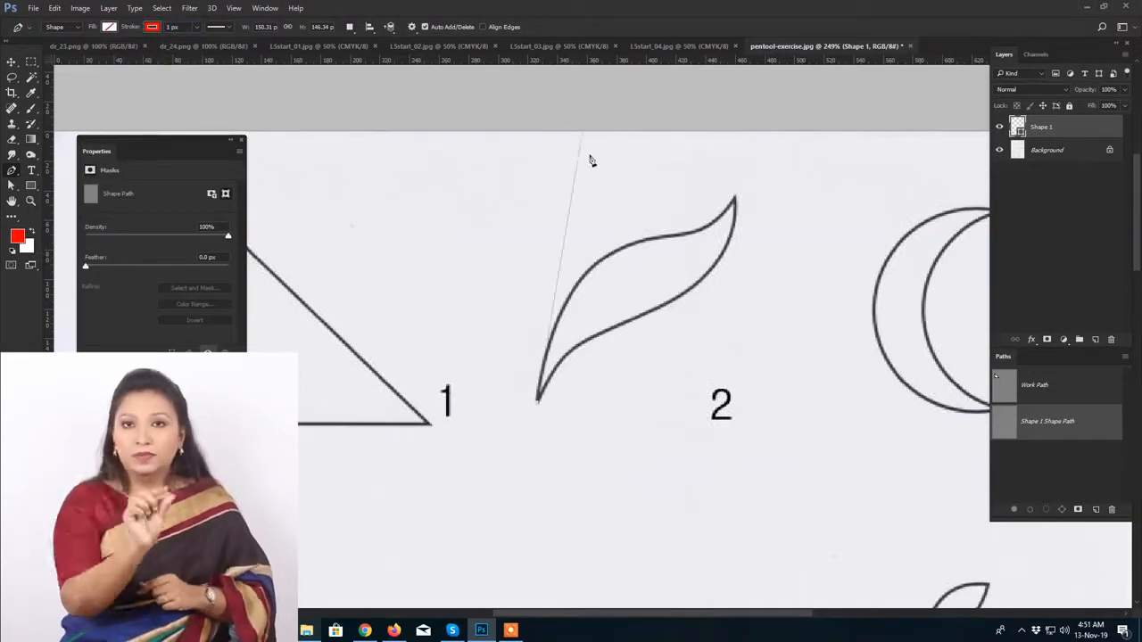
{"action": "left_click", "coordinate": [213, 28]}
{"action": "left_click", "coordinate": [212, 30]}
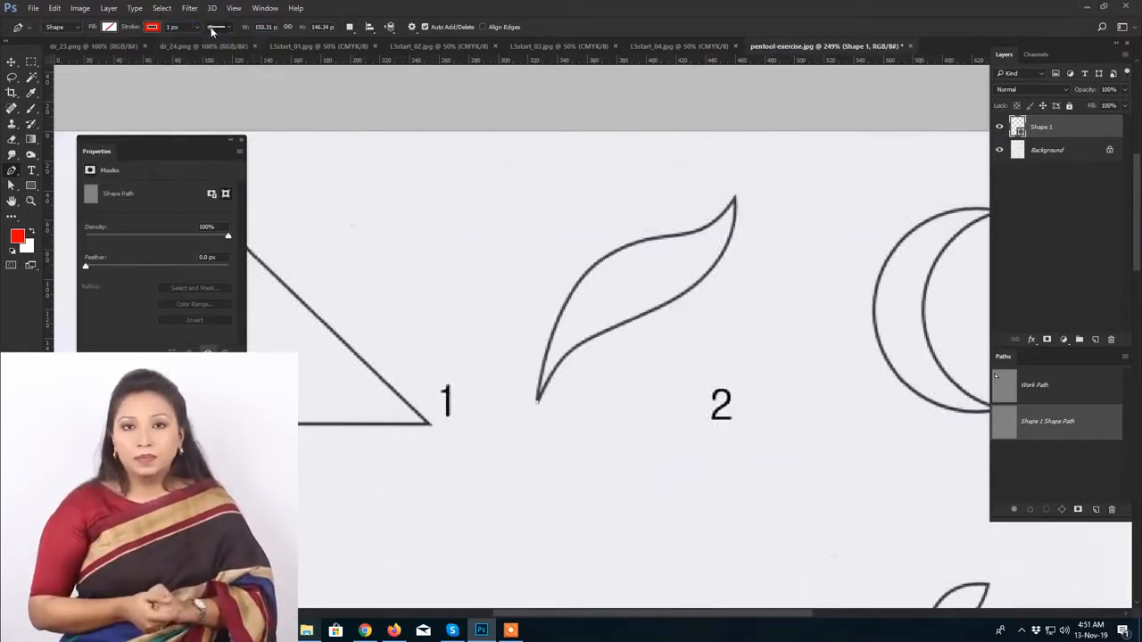
Step: Change the shape's outline to an orange-red 2 px stroke and undo the first curve drawn along the leaf
{"action": "left_click_drag", "start_coordinate": [557, 344], "coordinate": [581, 326]}
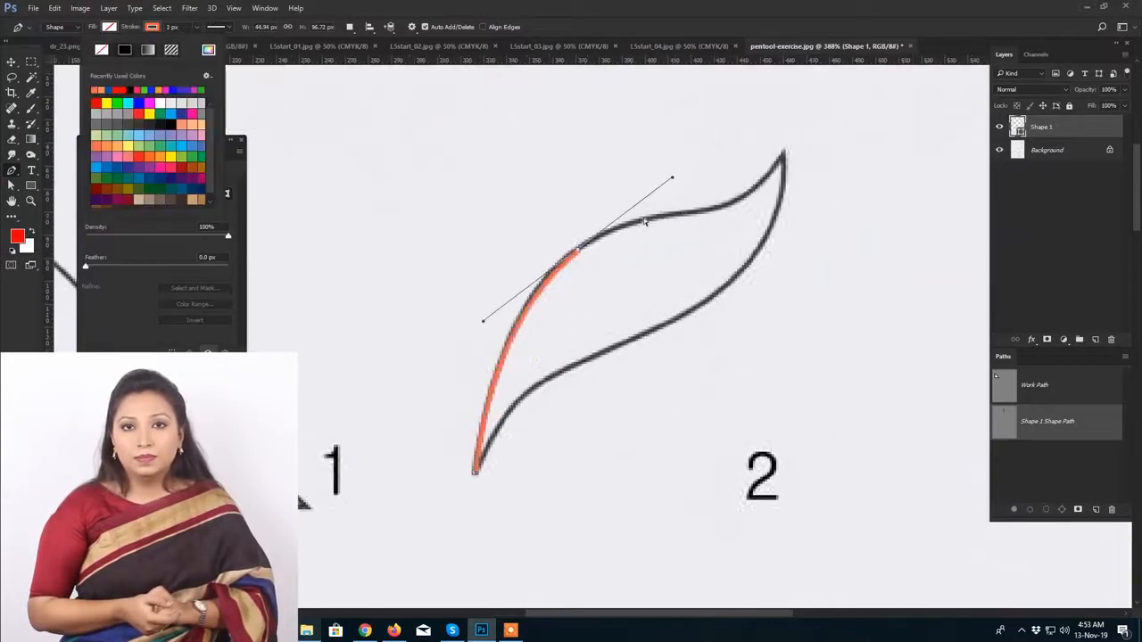
{"action": "key", "text": "Return"}
{"action": "key", "text": "Return"}
{"action": "left_click", "coordinate": [577, 251]}
{"action": "key", "text": "ctrl+z"}
Step: Pull a short upward handle from the leaf's lower tip and trace the first curved segment along its upper edge
{"action": "left_click_drag", "start_coordinate": [475, 468], "coordinate": [475, 421]}
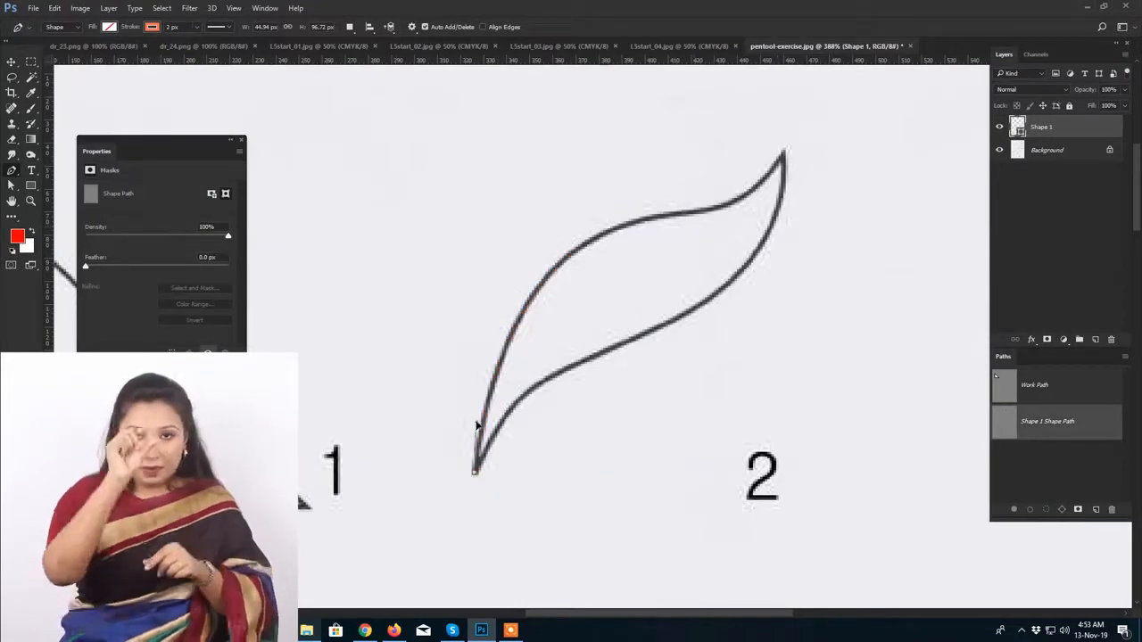
{"action": "left_click", "coordinate": [590, 248]}
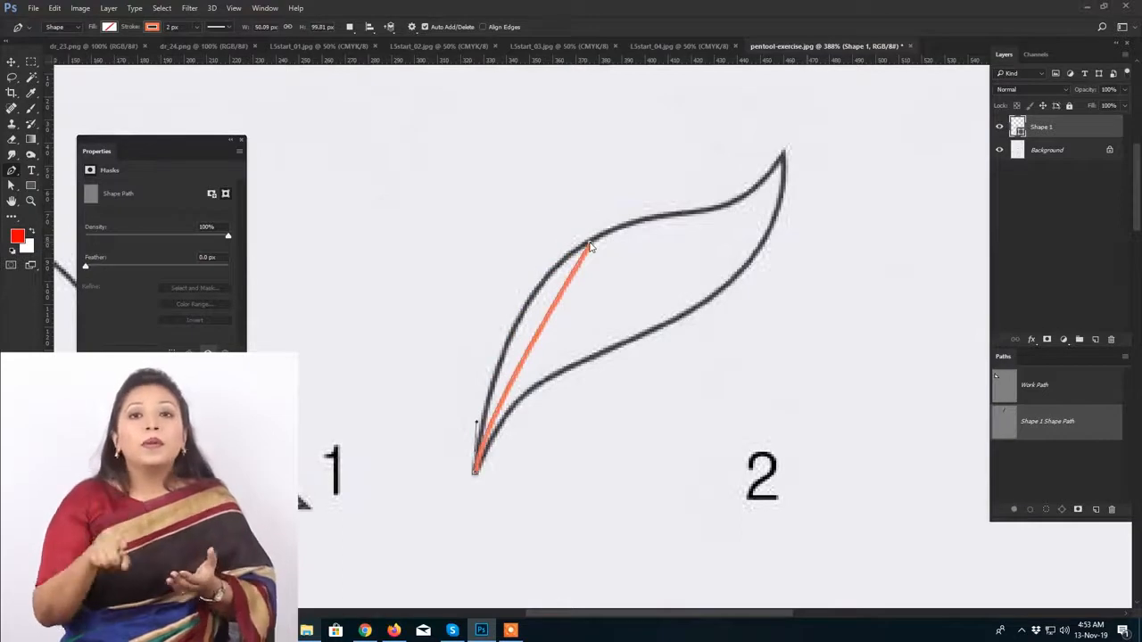
{"action": "key", "text": "ctrl+z"}
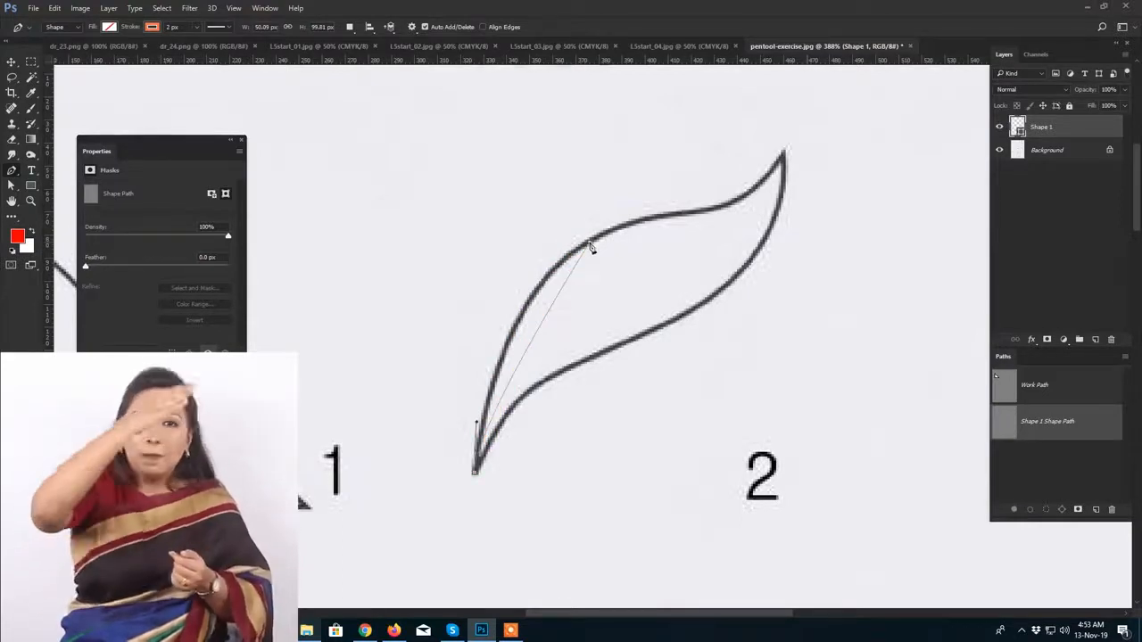
{"action": "mouse_move", "coordinate": [590, 243]}
{"action": "left_mouse_down"}
{"action": "mouse_move", "coordinate": [740, 169]}
{"action": "mouse_move", "coordinate": [683, 192]}
{"action": "left_mouse_up"}
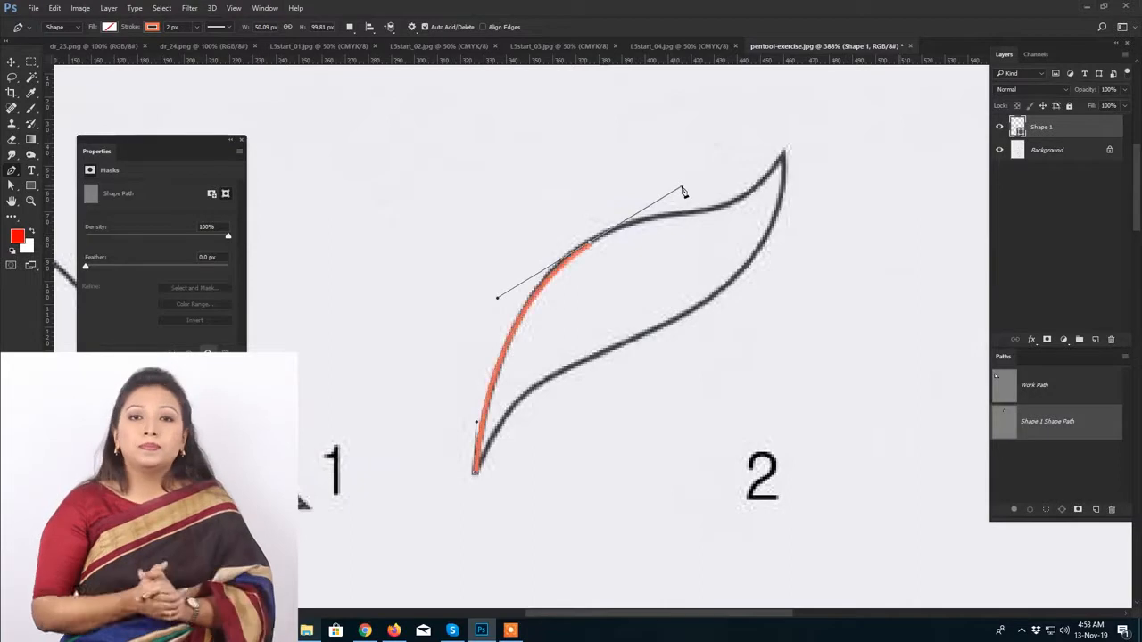
Step: Shorten the last anchor's forward handle and continue the curve along the upper edge to the leaf's upper tip
{"action": "scroll", "coordinate": [683, 257], "scroll_direction": "up", "scroll_amount": 2}
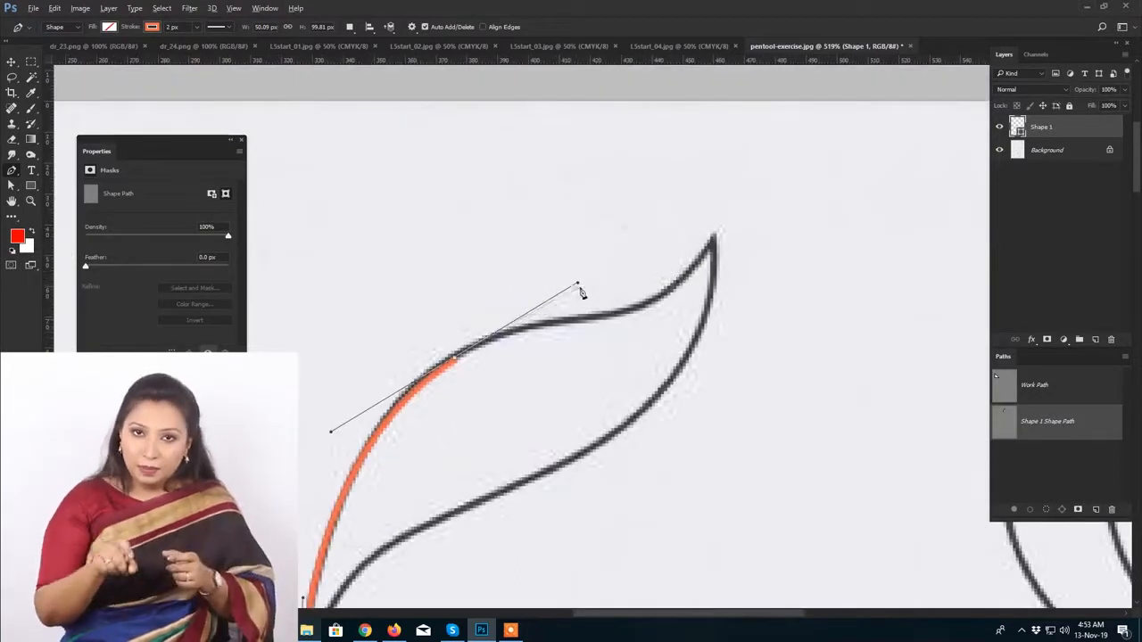
{"action": "left_click_drag", "start_coordinate": [577, 285], "coordinate": [504, 332]}
{"action": "left_click", "coordinate": [589, 326]}
{"action": "left_click_drag", "start_coordinate": [715, 230], "coordinate": [746, 172]}
{"action": "left_click", "coordinate": [715, 232], "text": "alt"}
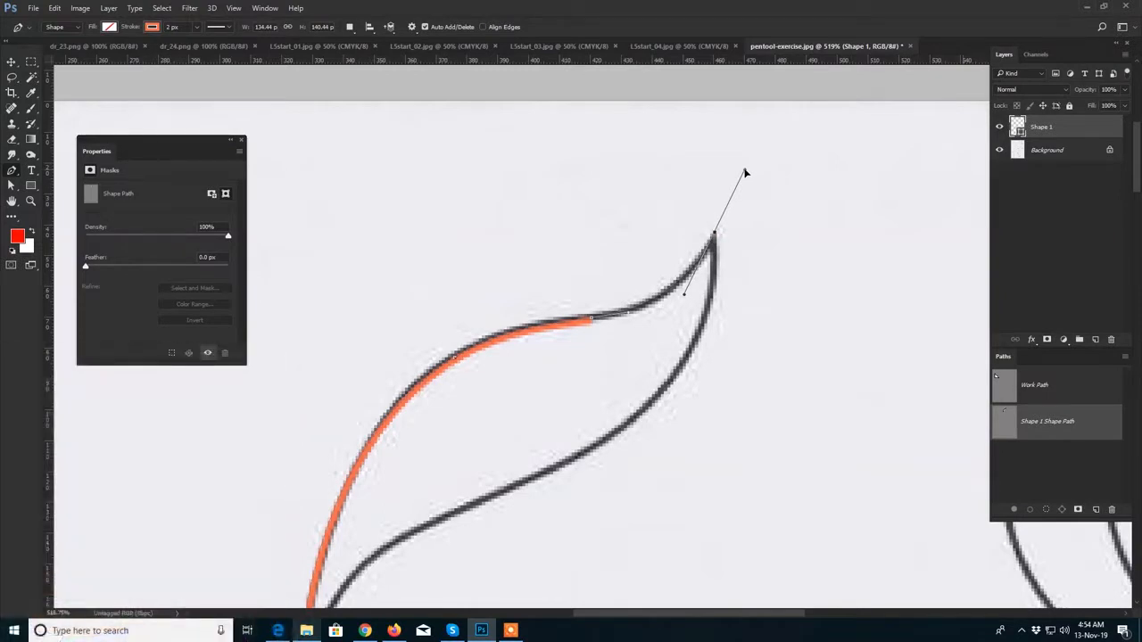
Step: Try to continue the outline from the upper tip to a point on the leaf's lower edge, and undo it
{"action": "left_click_drag", "start_coordinate": [755, 248], "coordinate": [745, 160]}
{"action": "left_click", "coordinate": [608, 446]}
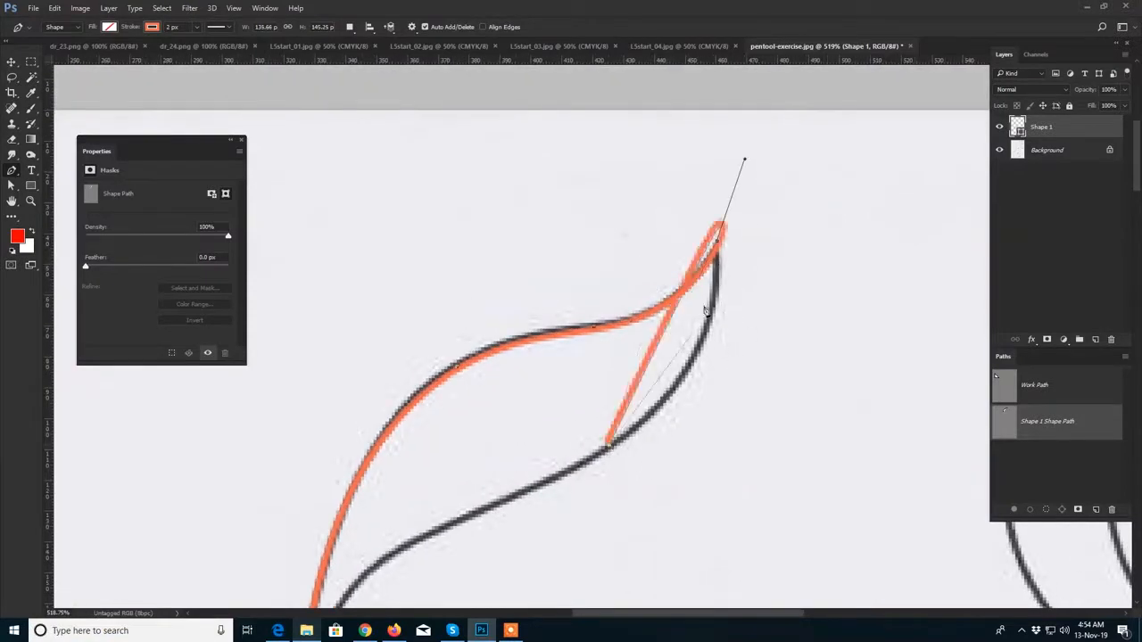
{"action": "key", "text": "ctrl+z"}
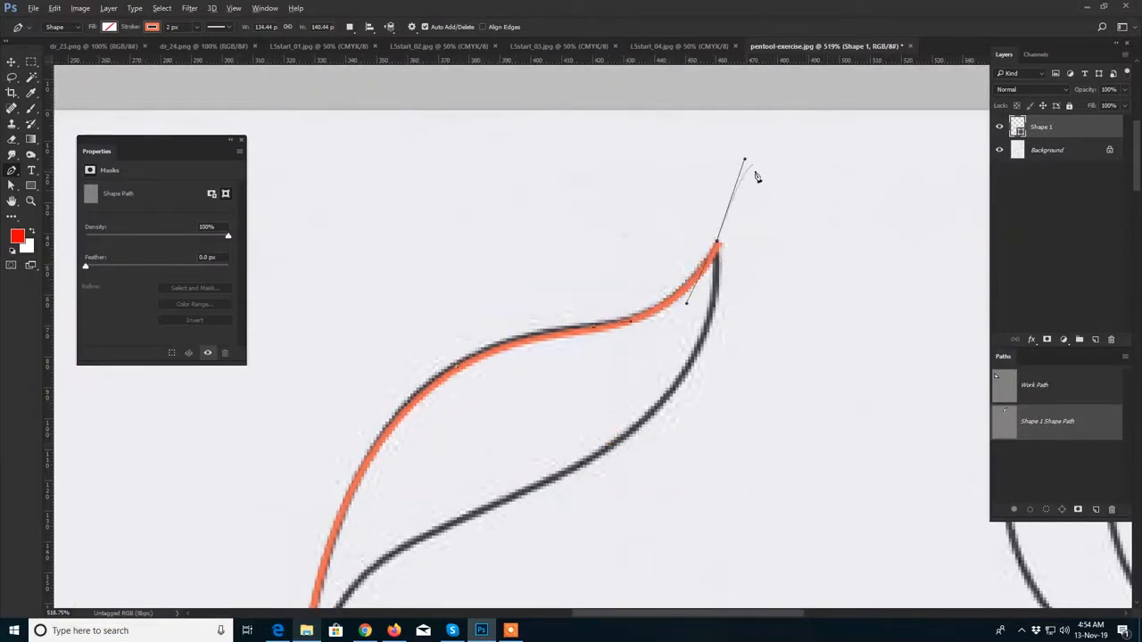
Step: Redirect the upper tip's forward handle down along the leaf with the Convert Point tool and trace the lower edge back to the lower tip
{"action": "right_click", "coordinate": [12, 170]}
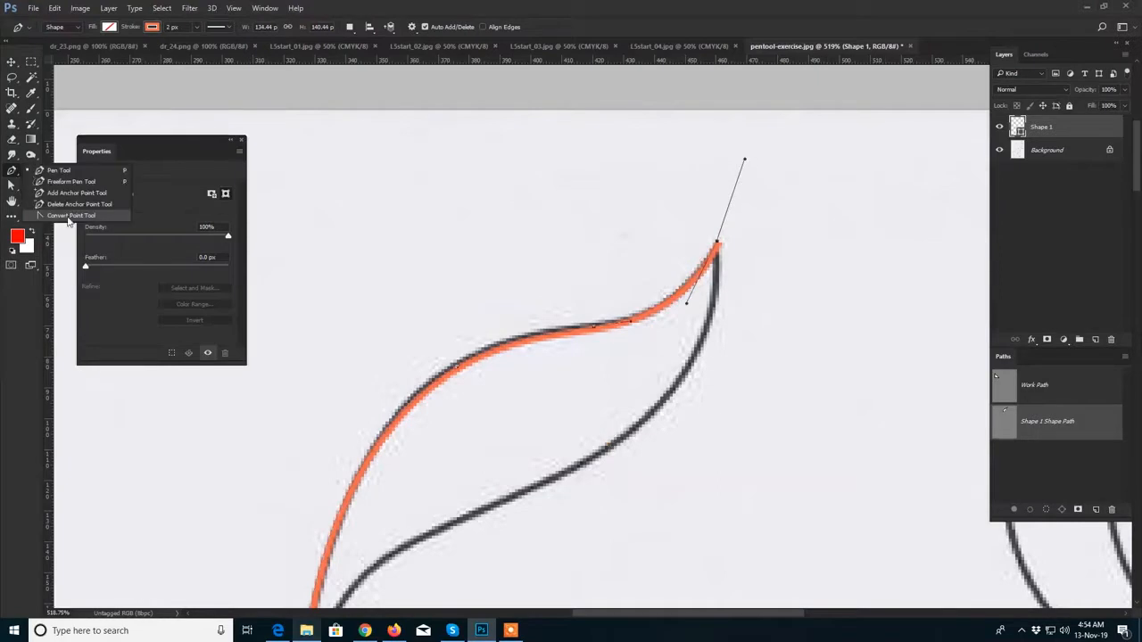
{"action": "left_click", "coordinate": [68, 220]}
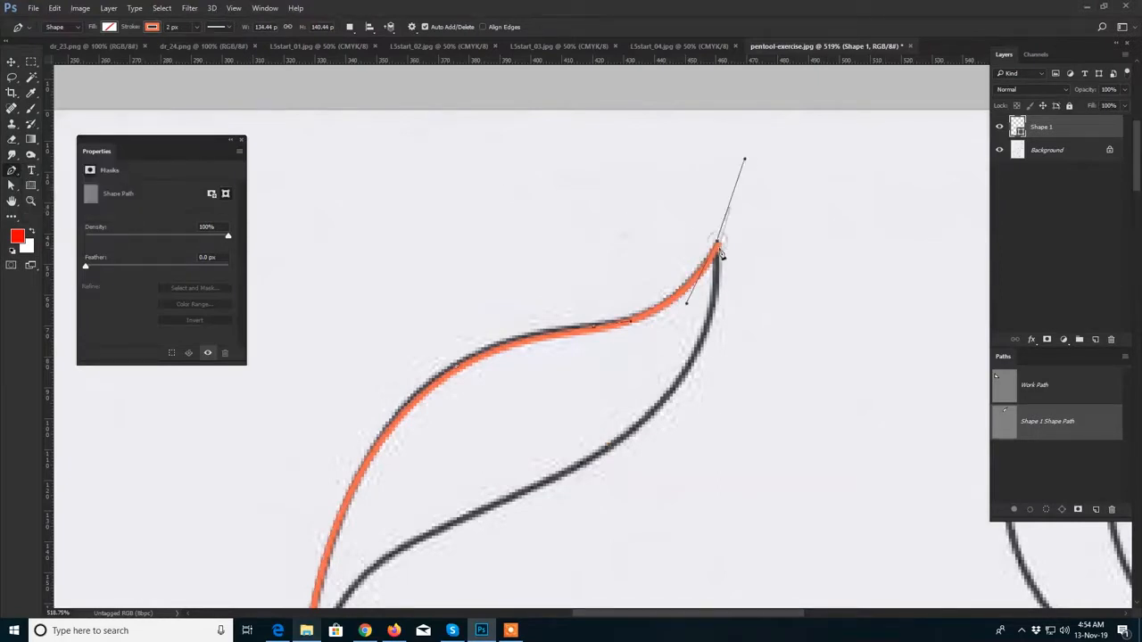
{"action": "left_click_drag", "start_coordinate": [745, 159], "coordinate": [731, 329]}
{"action": "left_click_drag", "start_coordinate": [705, 390], "coordinate": [756, 255]}
{"action": "mouse_move", "coordinate": [739, 167]}
{"action": "left_mouse_down"}
{"action": "mouse_move", "coordinate": [601, 353]}
{"action": "mouse_move", "coordinate": [480, 394]}
{"action": "mouse_move", "coordinate": [510, 443]}
{"action": "mouse_move", "coordinate": [485, 390]}
{"action": "mouse_move", "coordinate": [459, 392]}
{"action": "left_mouse_up"}
{"action": "key", "text": "space"}
{"action": "left_click_drag", "start_coordinate": [406, 531], "coordinate": [487, 521]}
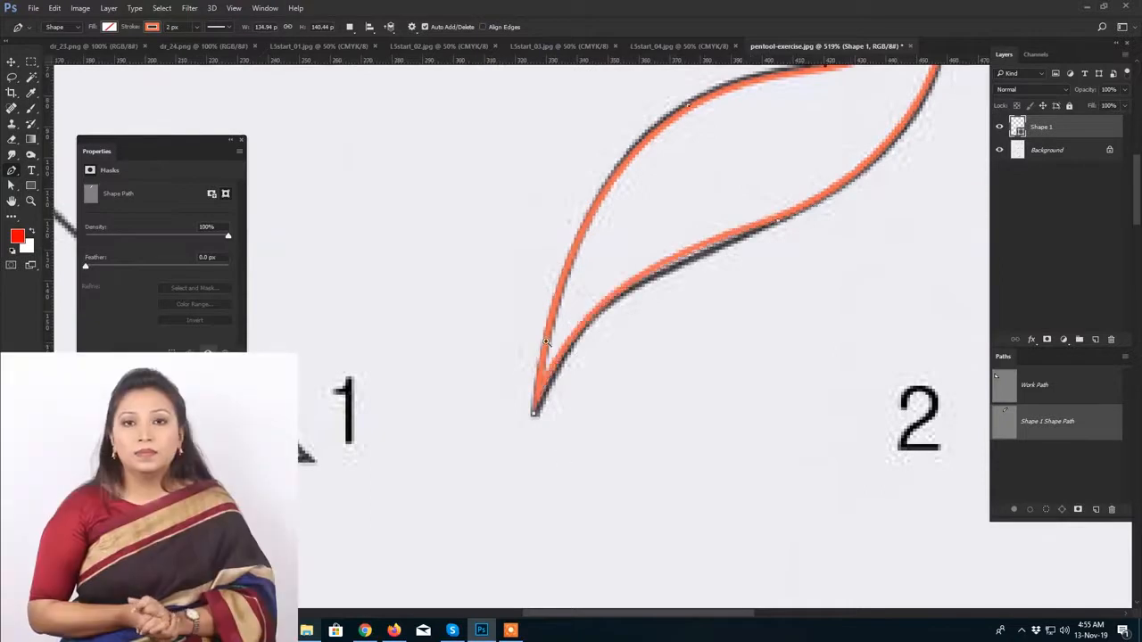
Step: Deselect the leaf path and trace the crescent's outer edge from its lower tip through the leftmost point to the upper tip
{"action": "key", "text": "ctrl+space"}
{"action": "left_click_drag", "start_coordinate": [538, 344], "coordinate": [486, 344]}
{"action": "left_click", "coordinate": [585, 409], "text": "ctrl"}
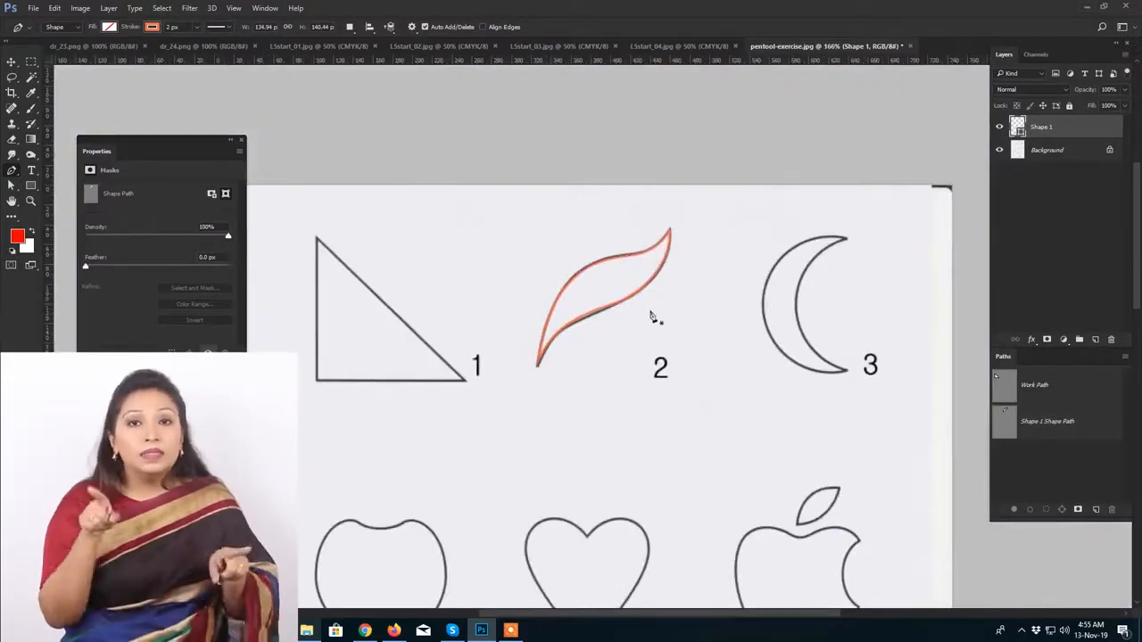
{"action": "left_click_drag", "start_coordinate": [697, 313], "coordinate": [552, 313]}
{"action": "key", "text": "ctrl+space"}
{"action": "left_click_drag", "start_coordinate": [691, 287], "coordinate": [723, 289]}
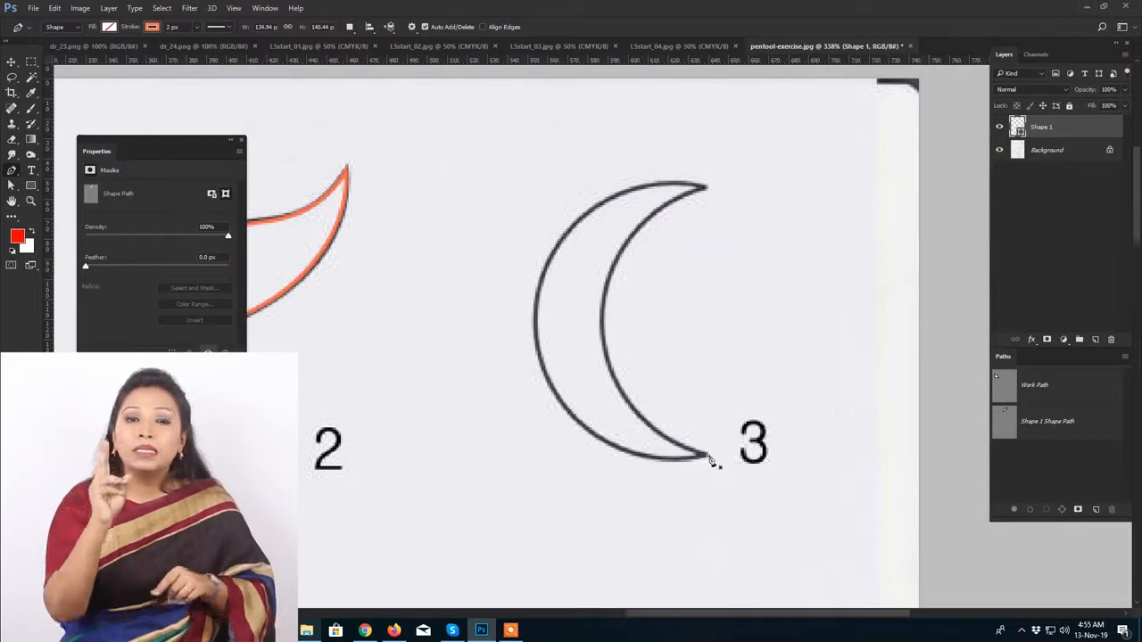
{"action": "left_click", "coordinate": [709, 460]}
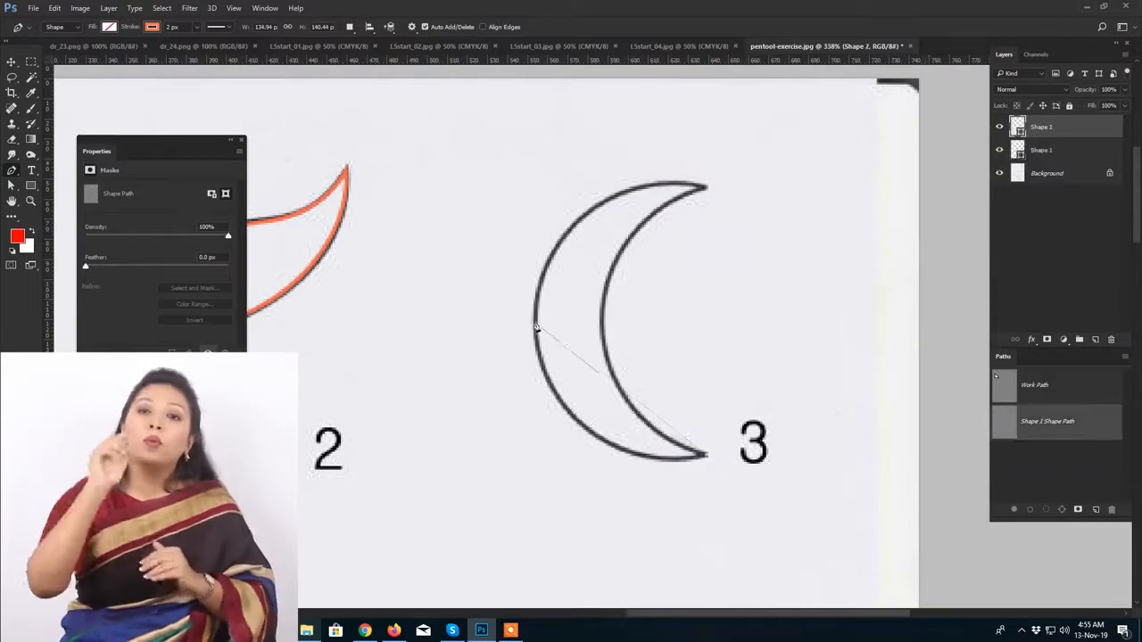
{"action": "left_click_drag", "start_coordinate": [535, 318], "coordinate": [528, 149]}
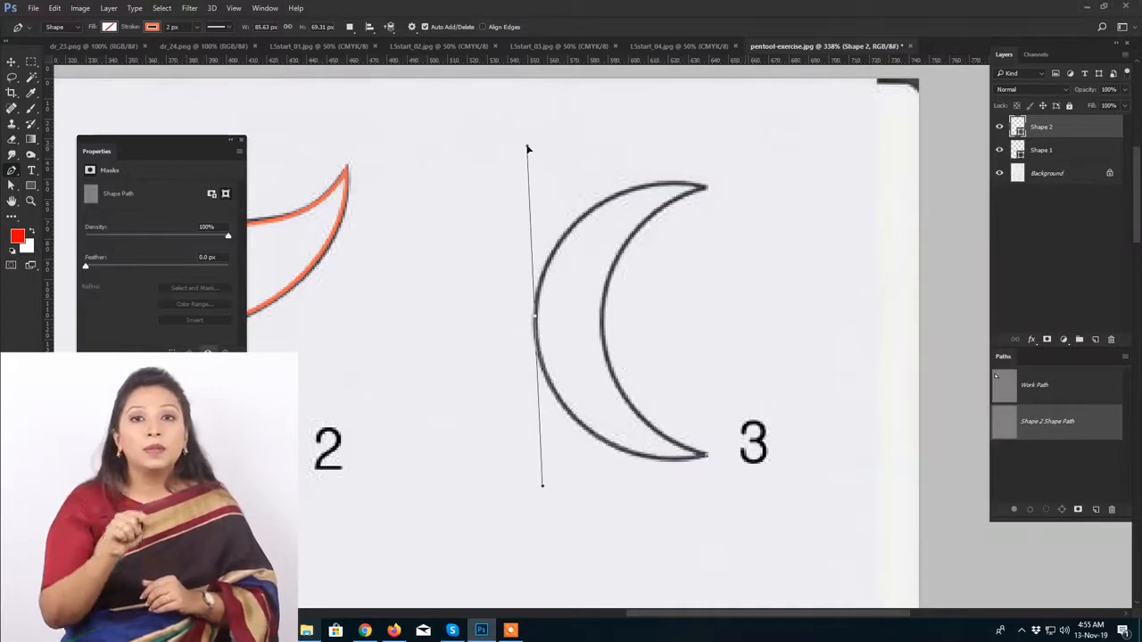
{"action": "left_click", "coordinate": [707, 189]}
Step: Shorten the upper handle on the crescent's outer curve and trace the inner edge down to the lower tip to close the shape
{"action": "key", "text": "ctrl+space"}
{"action": "left_click_drag", "start_coordinate": [707, 189], "coordinate": [665, 217]}
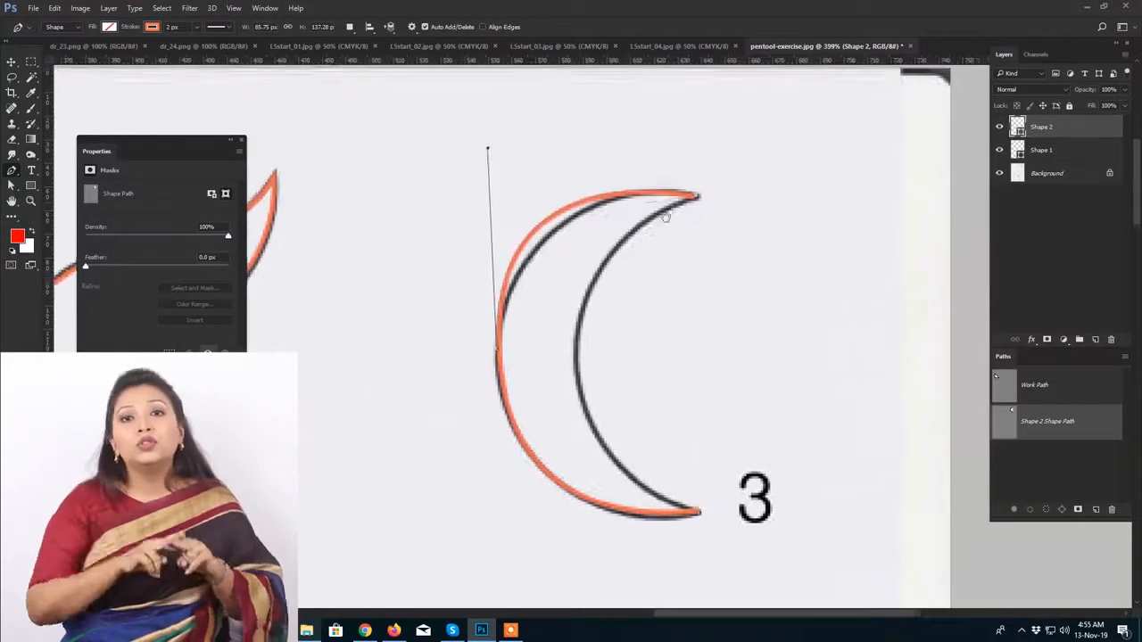
{"action": "left_click_drag", "start_coordinate": [488, 148], "coordinate": [509, 168]}
{"action": "left_click_drag", "start_coordinate": [621, 348], "coordinate": [618, 262]}
{"action": "left_click_drag", "start_coordinate": [570, 270], "coordinate": [561, 382]}
{"action": "left_click", "coordinate": [695, 430]}
{"action": "key", "text": "ctrl+space"}
{"action": "key", "text": "Return"}
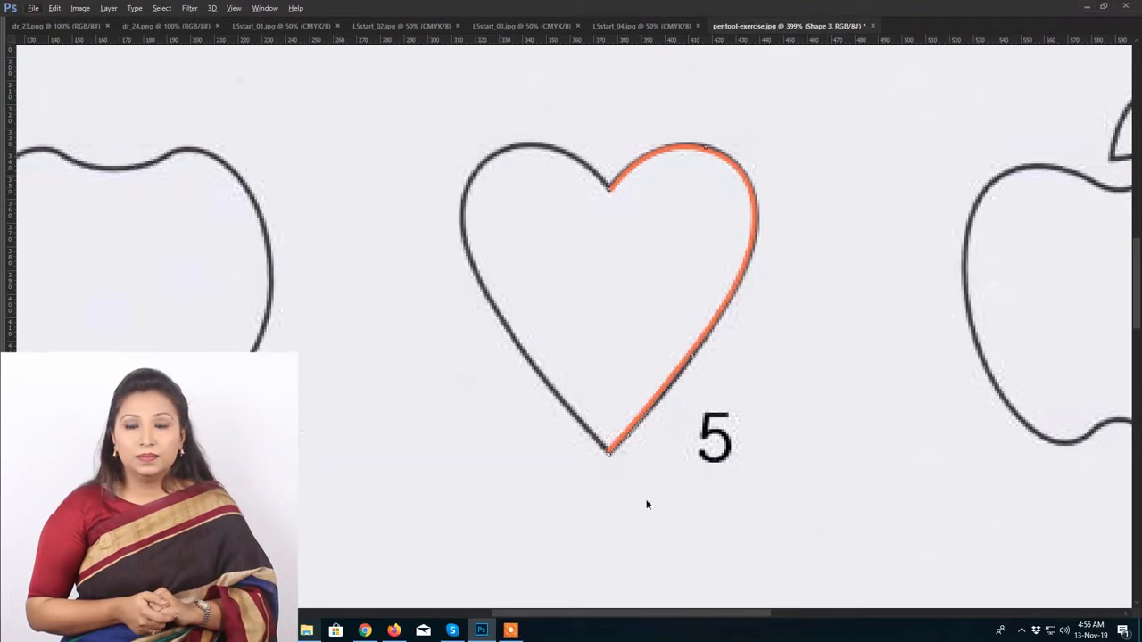
Step: Trace the heart's left half from the lower point around the left lobe to the top notch, undoing the first handle drawn
{"action": "left_click_drag", "start_coordinate": [610, 452], "coordinate": [610, 350]}
{"action": "key", "text": "ctrl+z"}
{"action": "left_click_drag", "start_coordinate": [610, 452], "coordinate": [544, 401]}
{"action": "left_click_drag", "start_coordinate": [463, 212], "coordinate": [468, 153]}
{"action": "left_click_drag", "start_coordinate": [610, 189], "coordinate": [678, 270]}
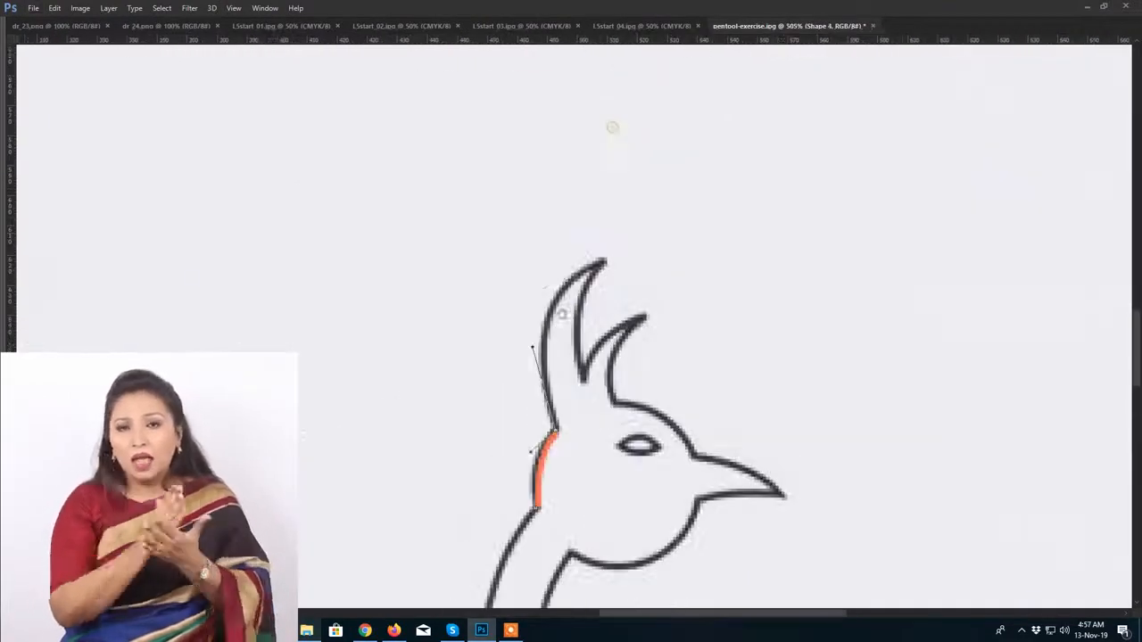
Step: Trace both prongs of the bird's crest down to where the crest meets the forehead
{"action": "left_click_drag", "start_coordinate": [603, 261], "coordinate": [535, 300]}
{"action": "left_click_drag", "start_coordinate": [584, 382], "coordinate": [597, 317]}
{"action": "left_click", "coordinate": [616, 406]}
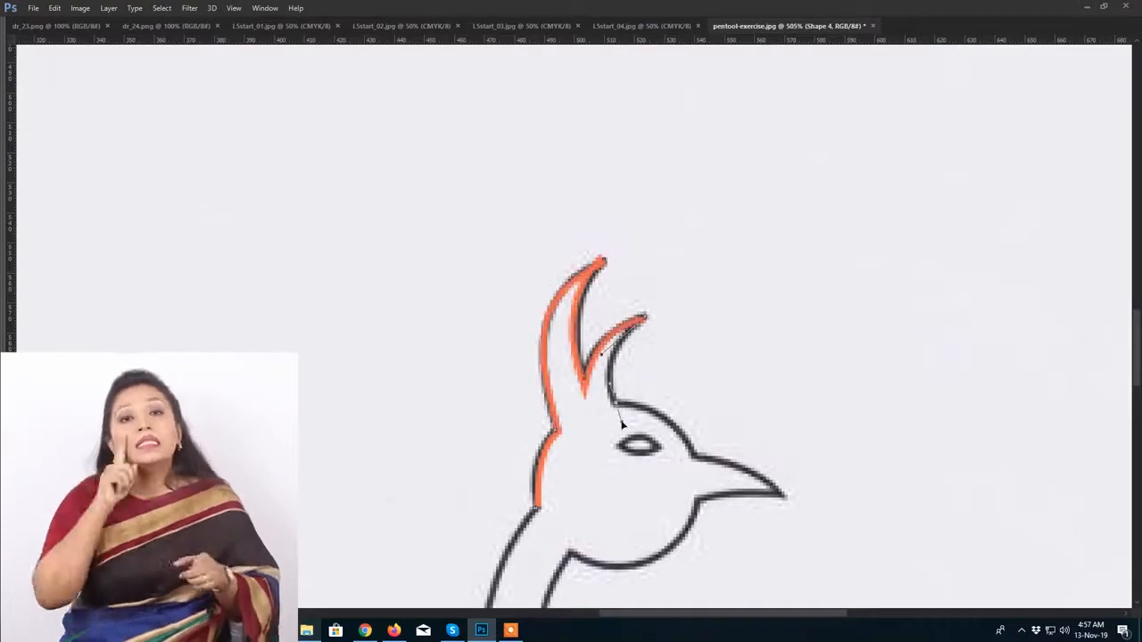
Step: Continue the bird's outline over the forehead, around the beak and under the chin to the top of the neck
{"action": "left_click_drag", "start_coordinate": [695, 457], "coordinate": [746, 452]}
{"action": "left_click", "coordinate": [785, 497]}
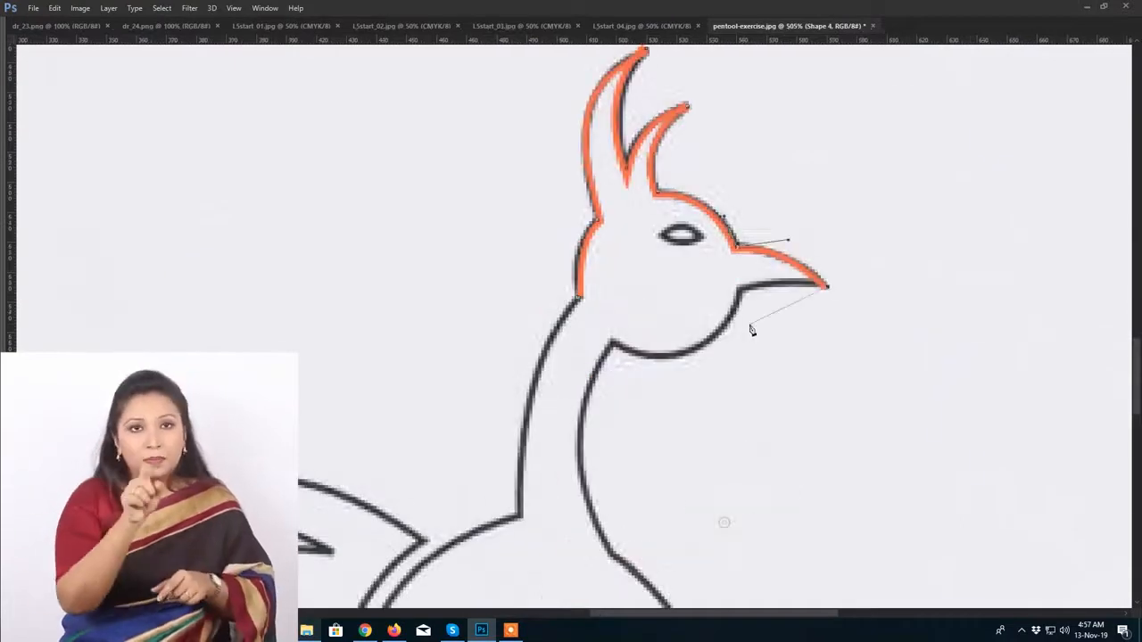
{"action": "left_click_drag", "start_coordinate": [740, 289], "coordinate": [729, 356]}
{"action": "left_click_drag", "start_coordinate": [613, 343], "coordinate": [580, 388]}
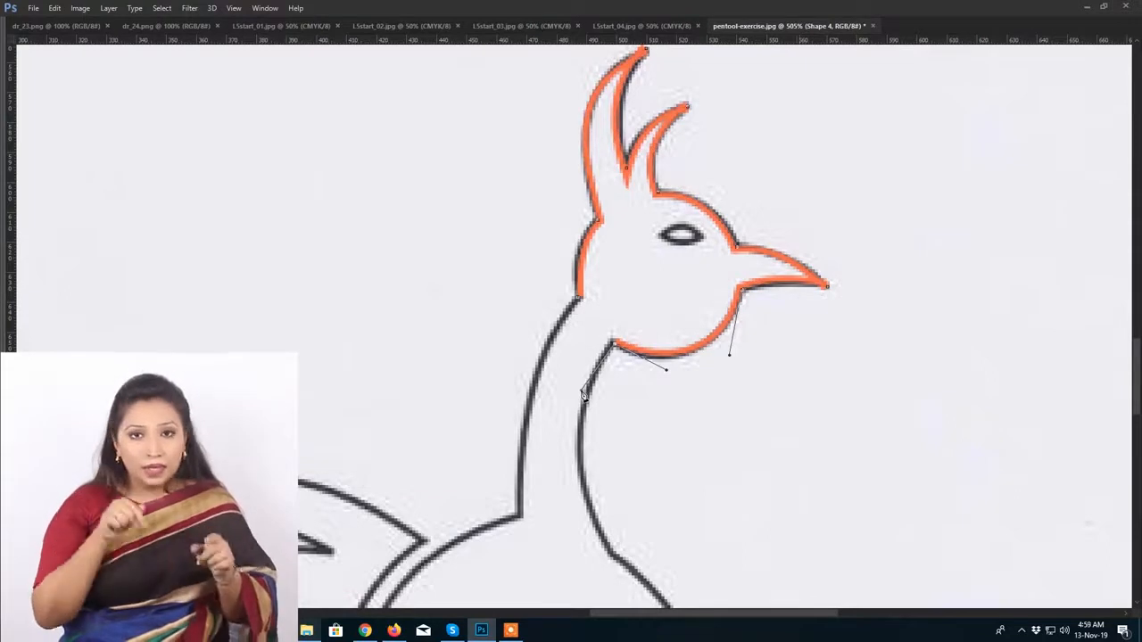
Step: Close pentool-exercise.jpg without saving the changes
{"action": "left_click_drag", "start_coordinate": [548, 355], "coordinate": [419, 371]}
{"action": "left_click_drag", "start_coordinate": [502, 429], "coordinate": [546, 444]}
{"action": "left_click_drag", "start_coordinate": [480, 331], "coordinate": [441, 315]}
{"action": "left_click_drag", "start_coordinate": [488, 247], "coordinate": [503, 312]}
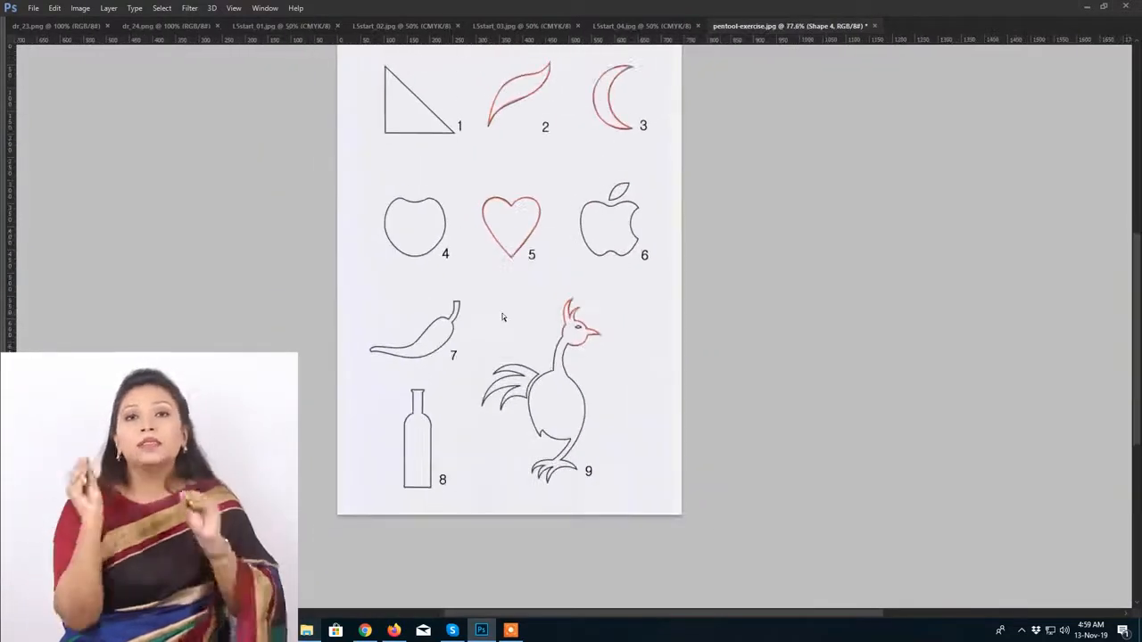
{"action": "key", "text": "ctrl+0"}
{"action": "key", "text": "Tab"}
{"action": "key", "text": "ctrl+0"}
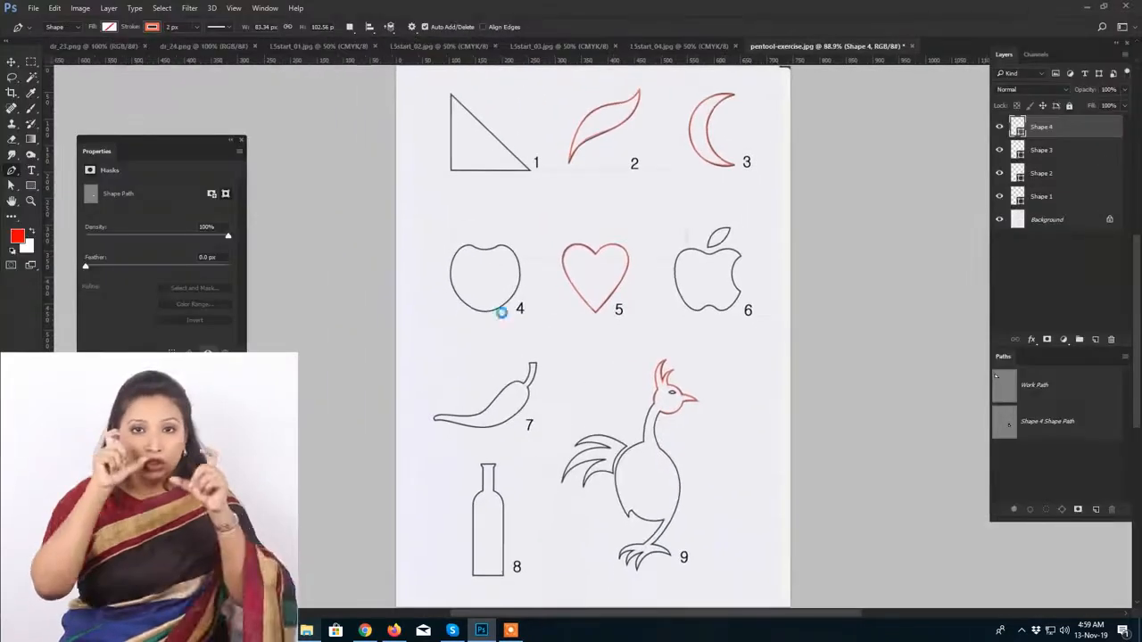
{"action": "key", "text": "ctrl+w"}
{"action": "key", "text": "n"}
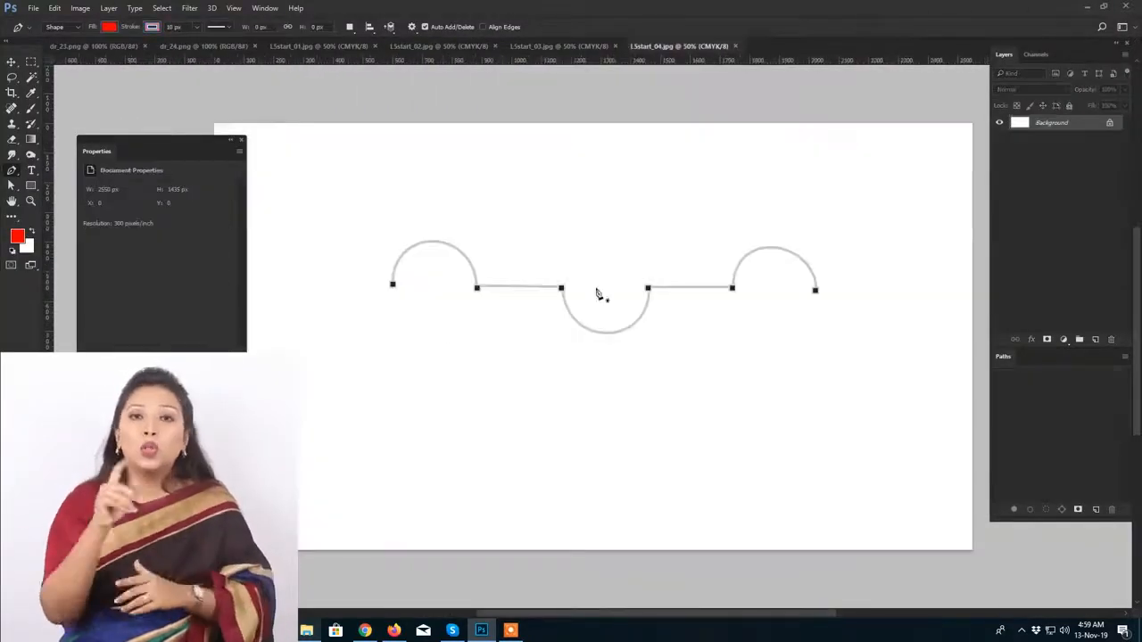
Step: Try to trace the first arc in L5start_04.jpg from its left square to a curved anchor at its top, and undo the curve
{"action": "key", "text": "ctrl+0"}
{"action": "key", "text": "Tab"}
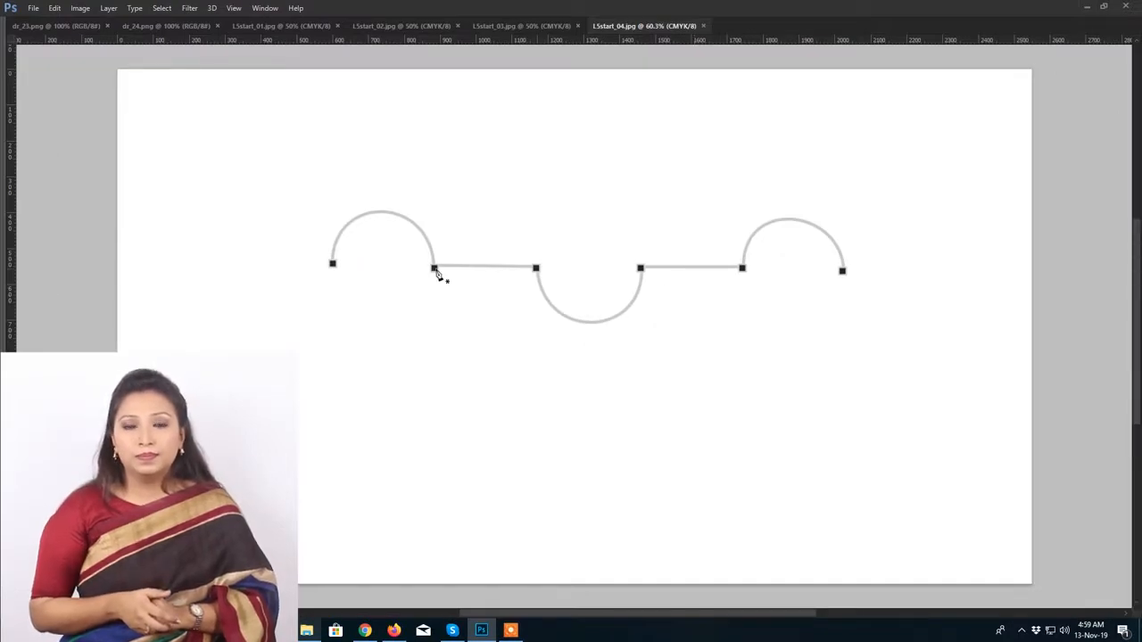
{"action": "scroll", "coordinate": [627, 227], "scroll_direction": "up", "scroll_amount": 5}
{"action": "left_click_drag", "start_coordinate": [290, 313], "coordinate": [428, 302]}
{"action": "scroll", "coordinate": [452, 284], "scroll_direction": "up", "scroll_amount": 1}
{"action": "left_click", "coordinate": [277, 333]}
{"action": "left_click_drag", "start_coordinate": [382, 228], "coordinate": [492, 224]}
{"action": "key", "text": "ctrl+z"}
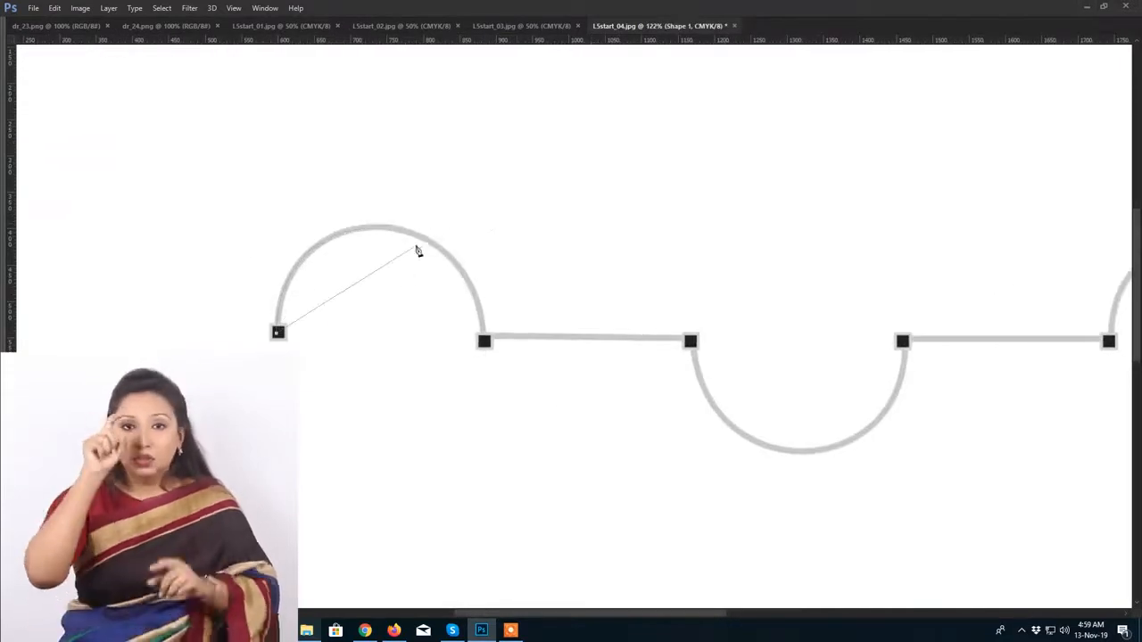
Step: Set the shape's fill to none and switch the Pen tool's mode from Shape to Path
{"action": "key", "text": "Tab"}
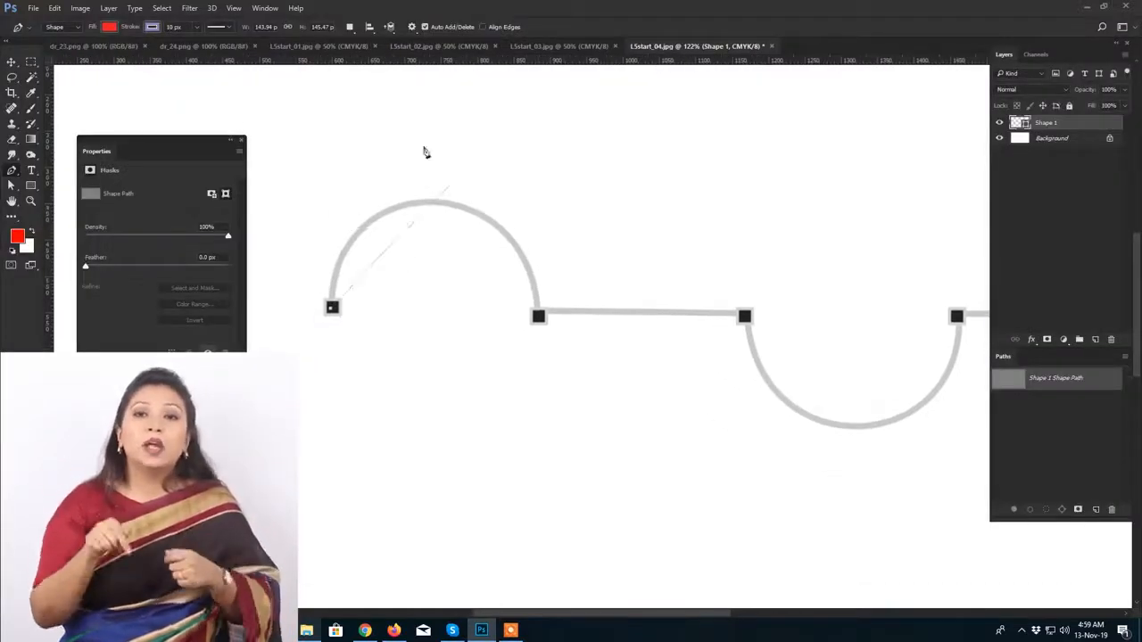
{"action": "left_click", "coordinate": [109, 27]}
{"action": "left_click", "coordinate": [58, 51]}
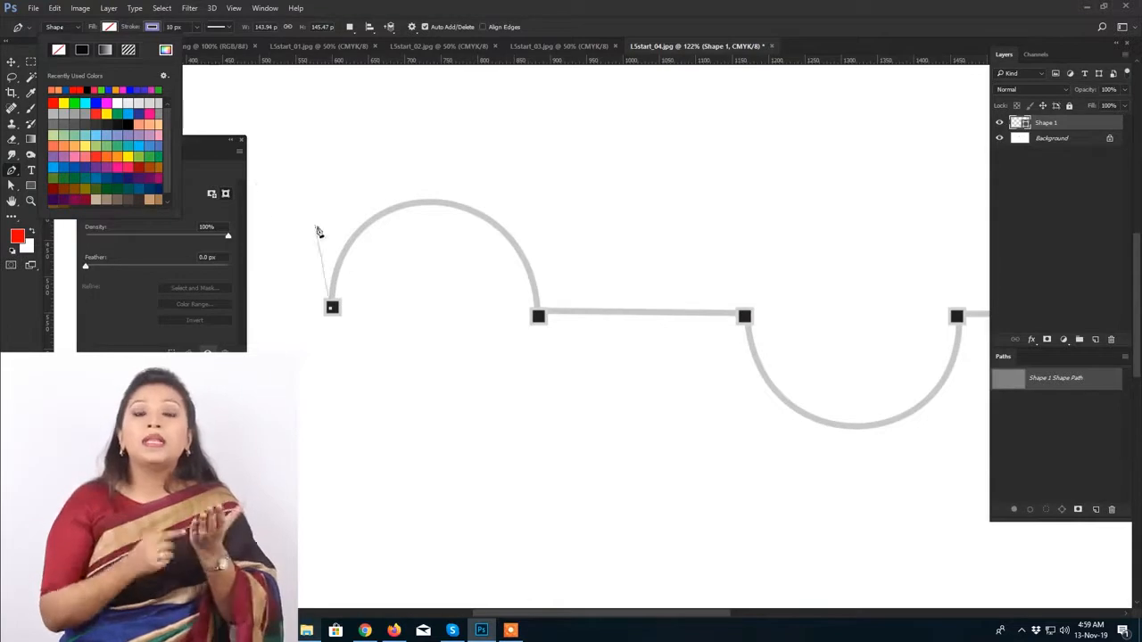
{"action": "left_click", "coordinate": [60, 27]}
{"action": "left_click", "coordinate": [61, 27]}
{"action": "left_click", "coordinate": [64, 48]}
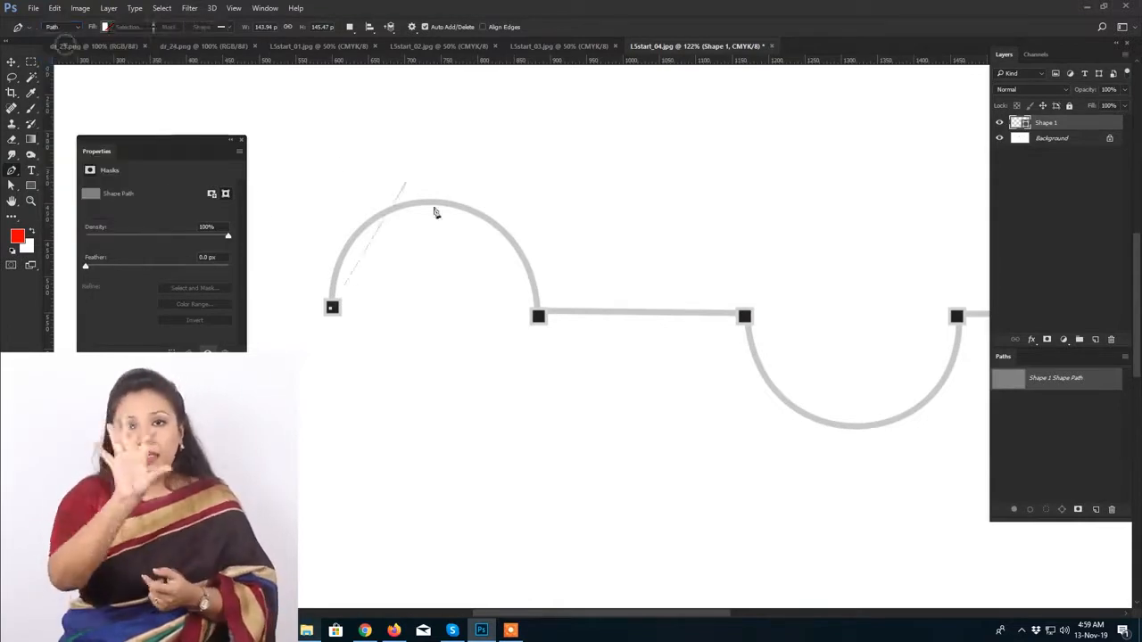
Step: Delete the started shape and create a new empty path named Path 1
{"action": "left_click_drag", "start_coordinate": [416, 258], "coordinate": [471, 268]}
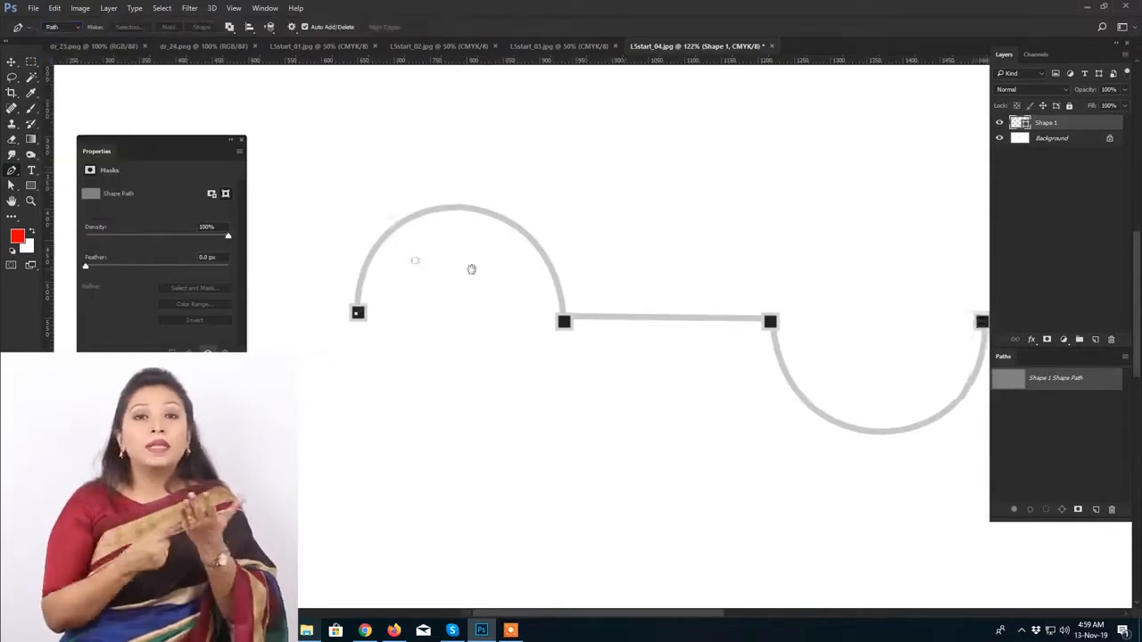
{"action": "left_click_drag", "start_coordinate": [1091, 382], "coordinate": [1110, 509]}
{"action": "left_click", "coordinate": [1097, 509]}
Step: Start the path at the first arc's left square and add a smooth anchor with horizontal handles at the arc's top
{"action": "left_click_drag", "start_coordinate": [422, 262], "coordinate": [441, 334]}
{"action": "left_click", "coordinate": [442, 334]}
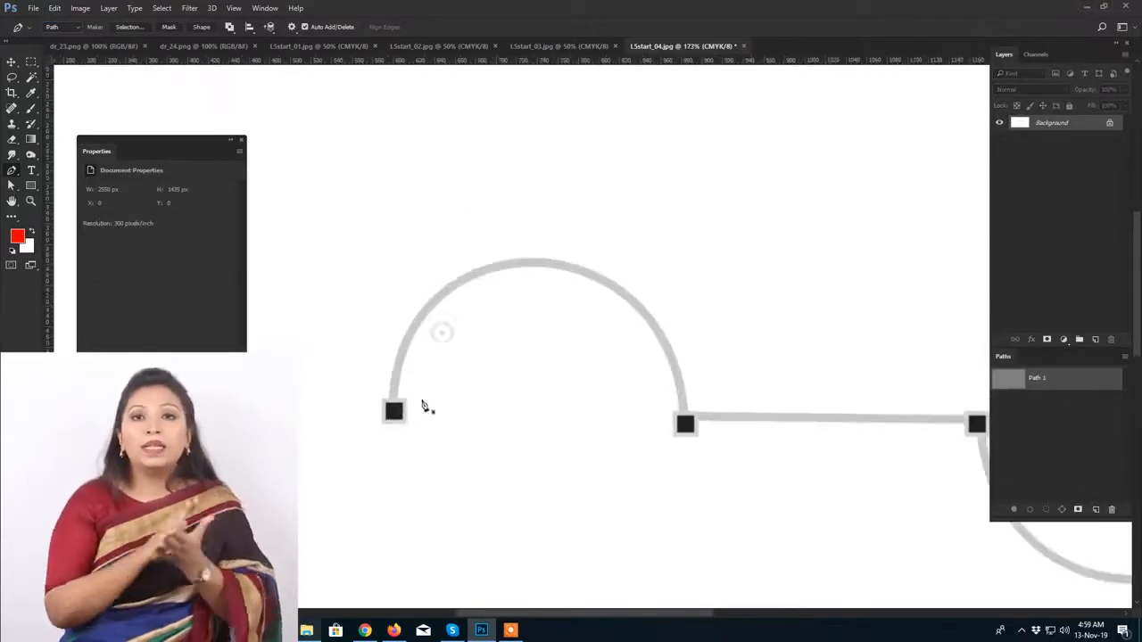
{"action": "left_click_drag", "start_coordinate": [556, 306], "coordinate": [528, 330]}
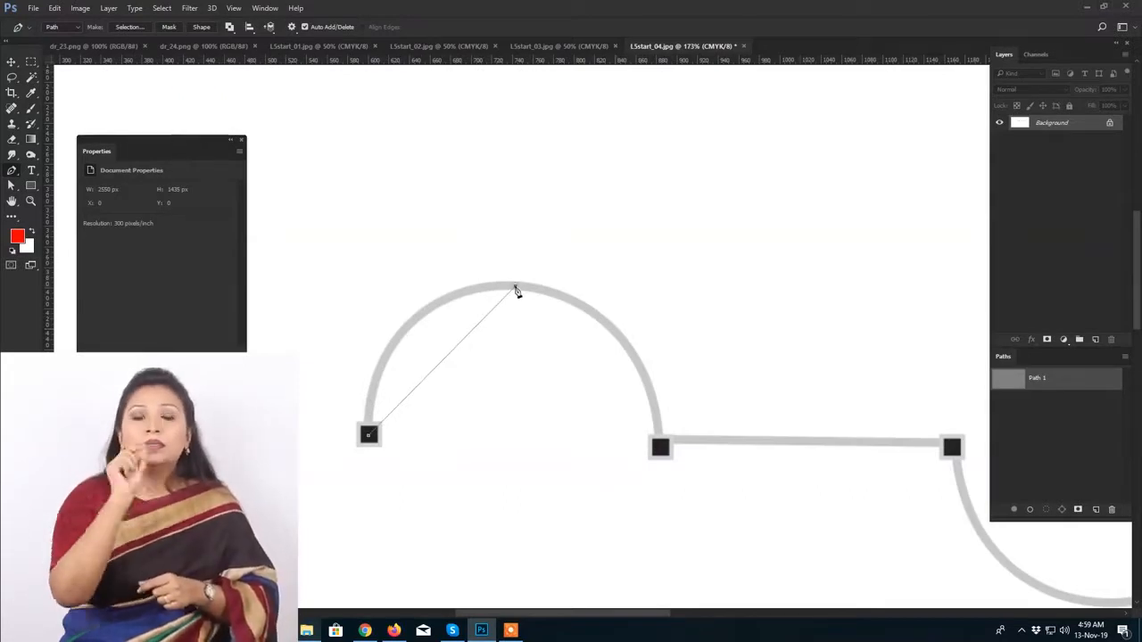
{"action": "left_click_drag", "start_coordinate": [516, 287], "coordinate": [673, 297]}
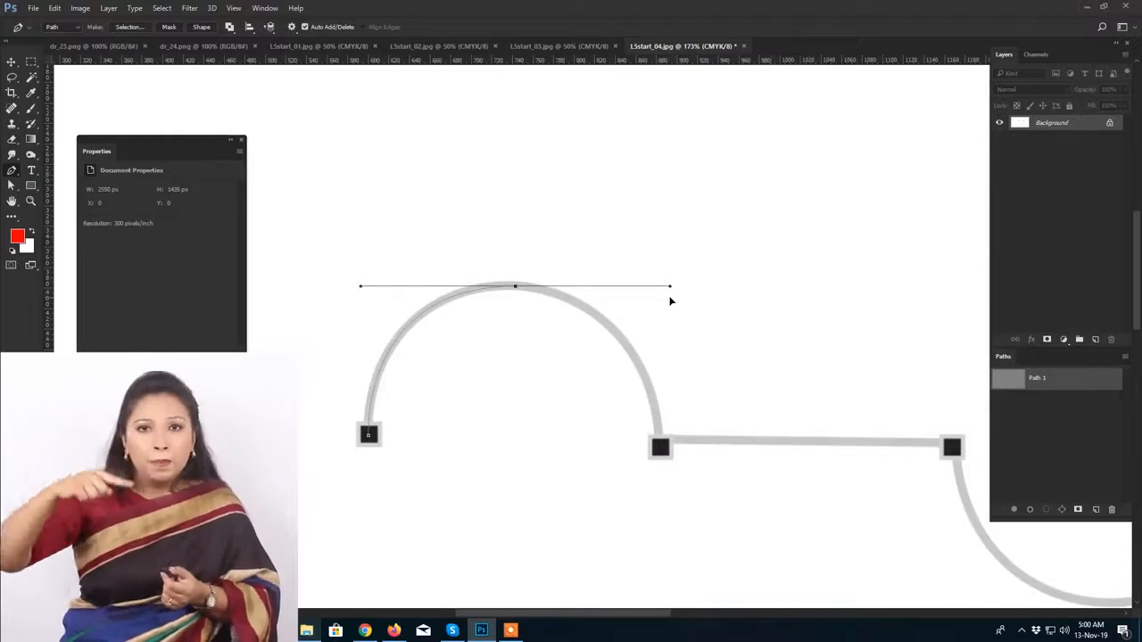
{"action": "mouse_move", "coordinate": [671, 301]}
{"action": "left_mouse_down"}
{"action": "mouse_move", "coordinate": [672, 315]}
{"action": "mouse_move", "coordinate": [671, 248]}
{"action": "mouse_move", "coordinate": [670, 287]}
{"action": "left_mouse_up"}
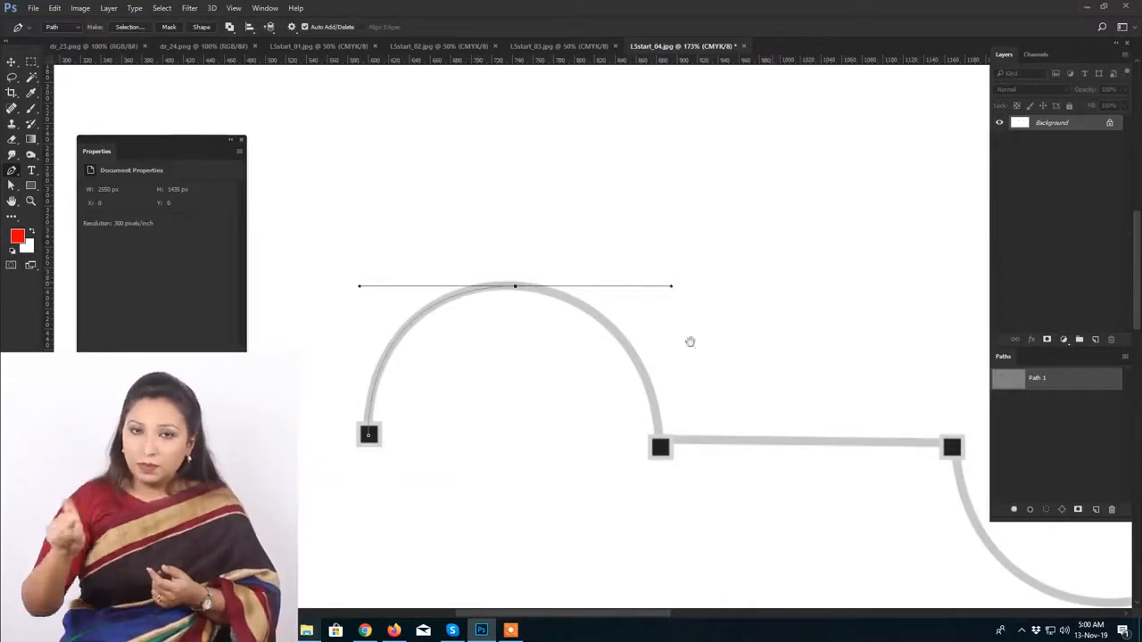
Step: End the first arc at its right square and shorten the top anchor's forward handle to fit the curve to the guide
{"action": "left_click_drag", "start_coordinate": [690, 341], "coordinate": [576, 275]}
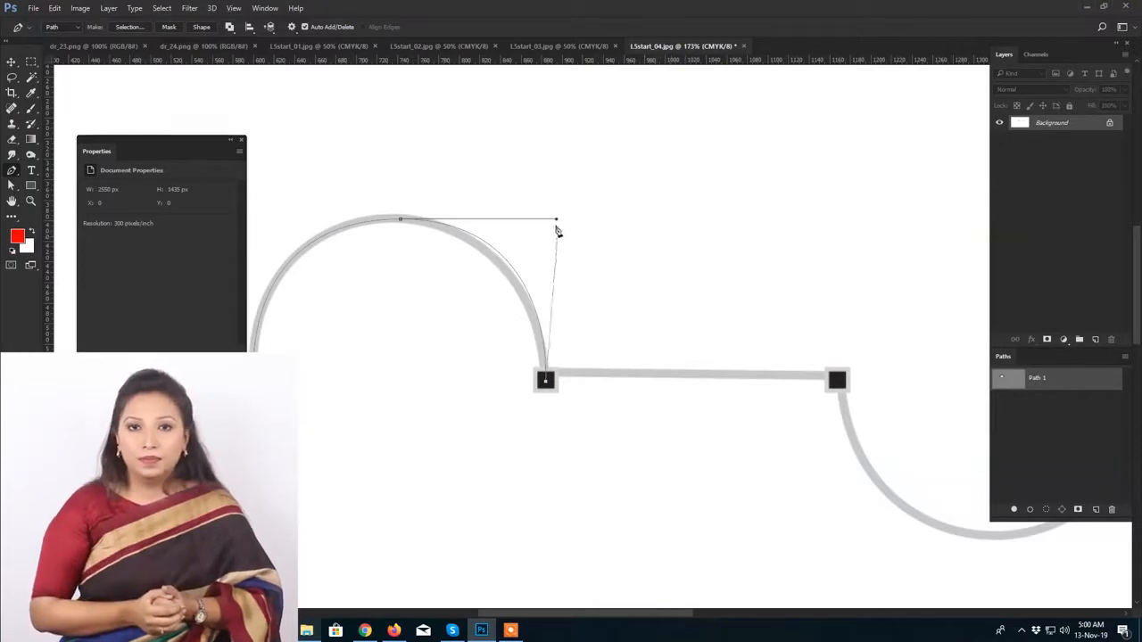
{"action": "mouse_move", "coordinate": [556, 219]}
{"action": "left_mouse_down"}
{"action": "mouse_move", "coordinate": [530, 221]}
{"action": "mouse_move", "coordinate": [541, 231]}
{"action": "left_mouse_up"}
{"action": "left_click_drag", "start_coordinate": [714, 355], "coordinate": [509, 340]}
{"action": "left_click_drag", "start_coordinate": [530, 340], "coordinate": [537, 339]}
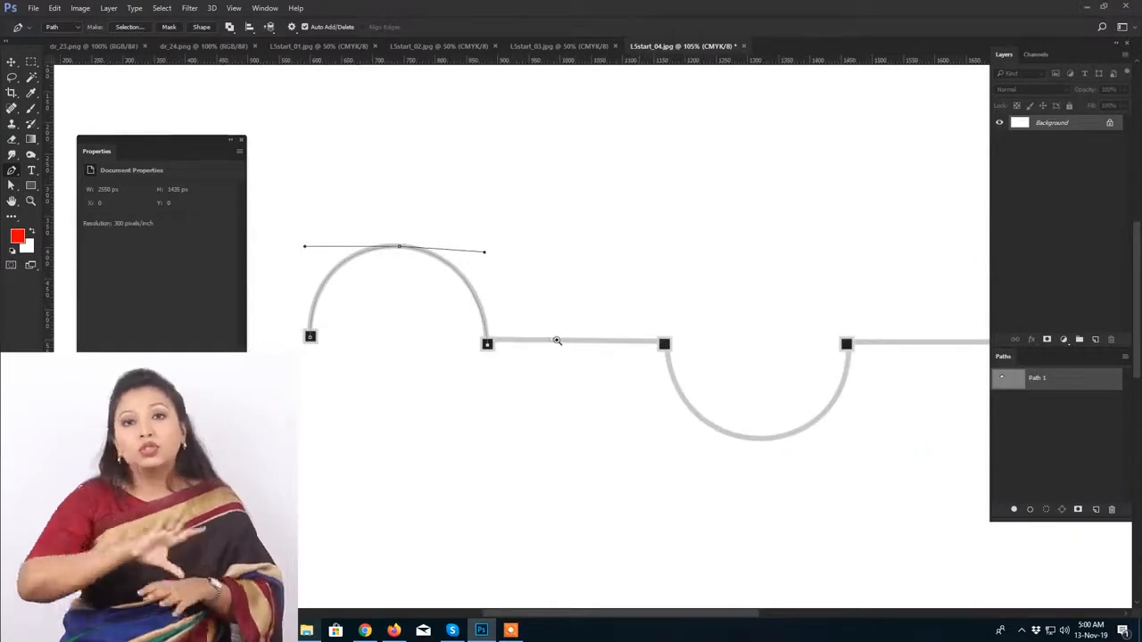
{"action": "scroll", "coordinate": [555, 341], "scroll_direction": "up", "scroll_amount": 1}
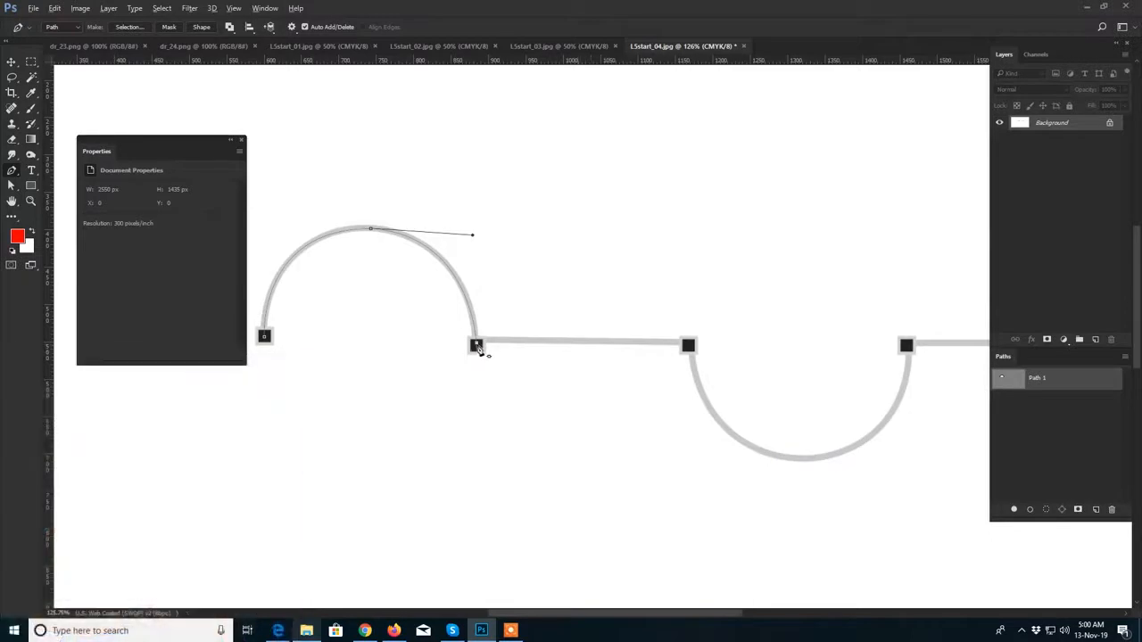
Step: Continue the path from the first arc's end with a straight segment to the third square, undoing the misplaced anchor
{"action": "left_click", "coordinate": [478, 347]}
{"action": "left_click", "coordinate": [690, 381]}
{"action": "key", "text": "ctrl+z"}
{"action": "left_click", "coordinate": [688, 347]}
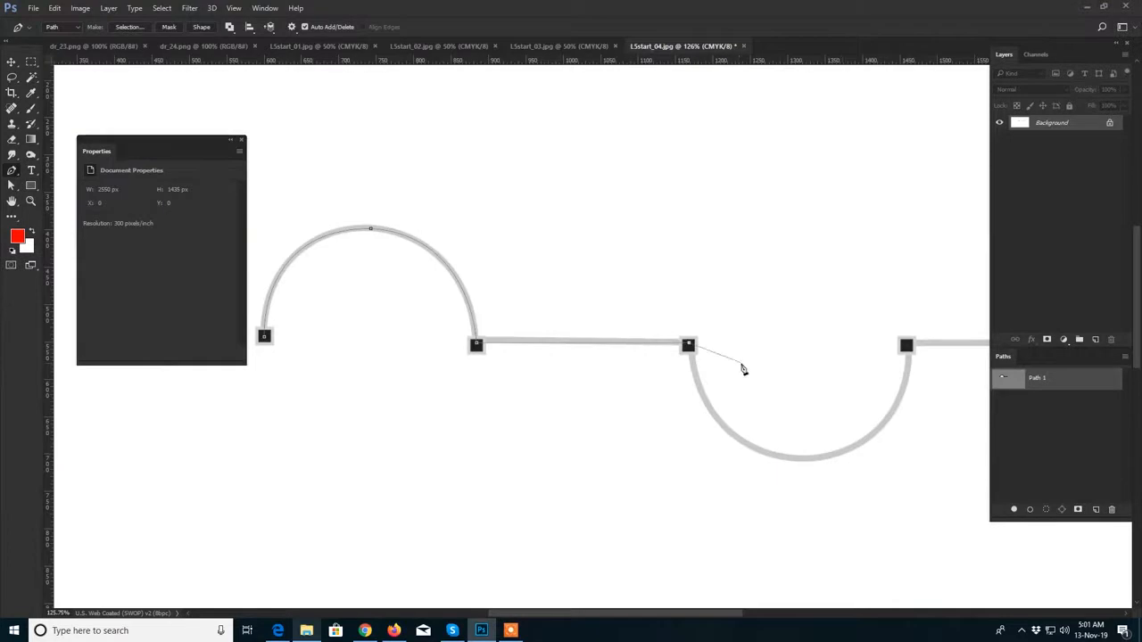
Step: Trace the lower semicircle through a smooth anchor at its bottom and add the straight segment to the next square
{"action": "left_click_drag", "start_coordinate": [743, 369], "coordinate": [556, 363]}
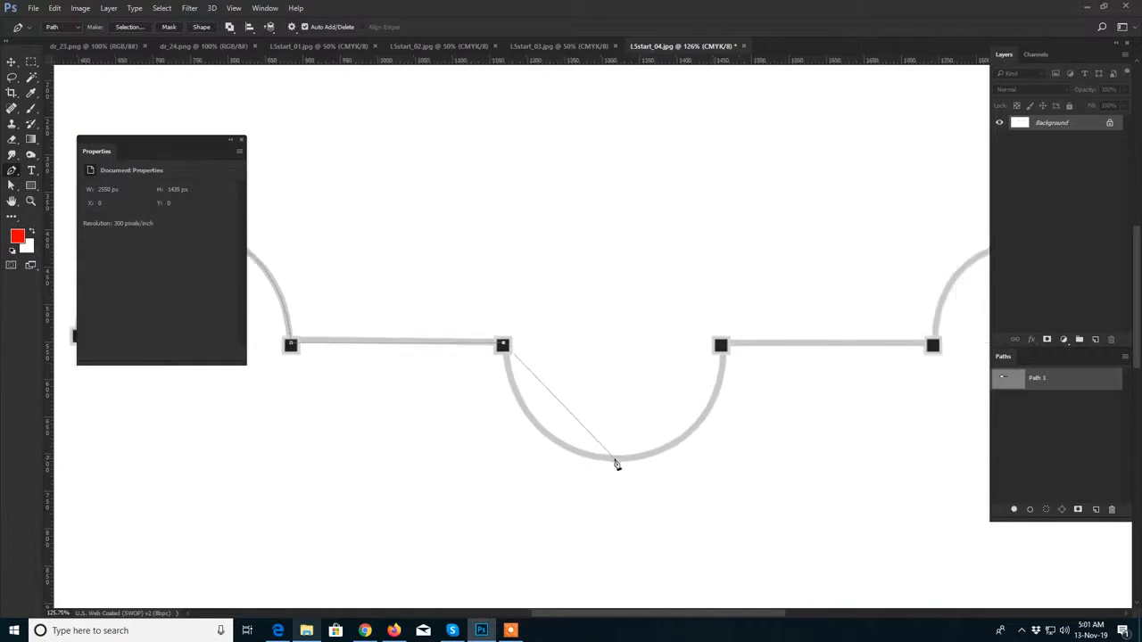
{"action": "left_click_drag", "start_coordinate": [616, 461], "coordinate": [719, 466]}
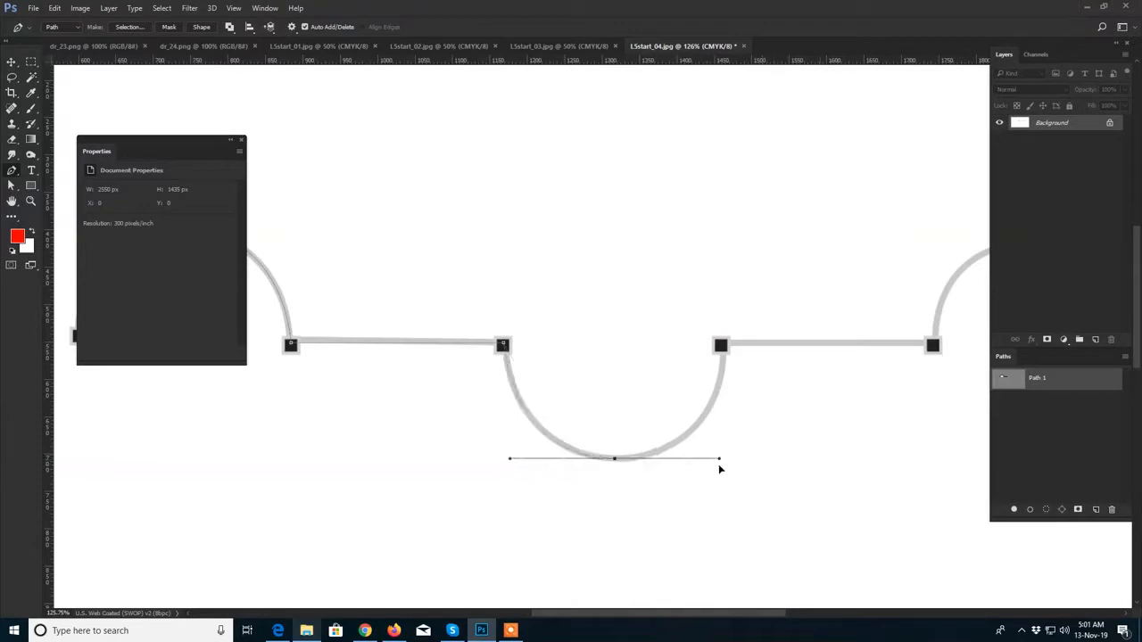
{"action": "left_click_drag", "start_coordinate": [721, 346], "coordinate": [721, 318]}
{"action": "scroll", "coordinate": [790, 347], "scroll_direction": "right", "scroll_amount": 5}
{"action": "left_click", "coordinate": [932, 346]}
Step: Trace the last arc over a smooth anchor at its top down to the final square
{"action": "scroll", "coordinate": [773, 334], "scroll_direction": "right", "scroll_amount": 5}
{"action": "left_click_drag", "start_coordinate": [559, 269], "coordinate": [625, 282]}
{"action": "left_click_drag", "start_coordinate": [662, 377], "coordinate": [663, 421]}
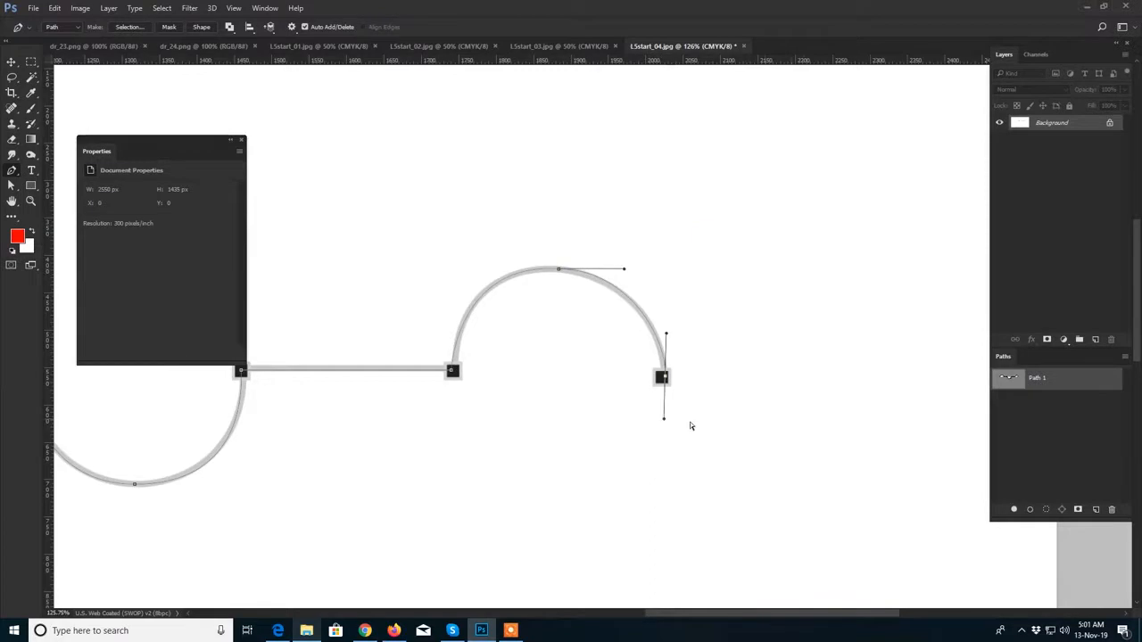
{"action": "scroll", "coordinate": [688, 426], "scroll_direction": "down", "scroll_amount": 5}
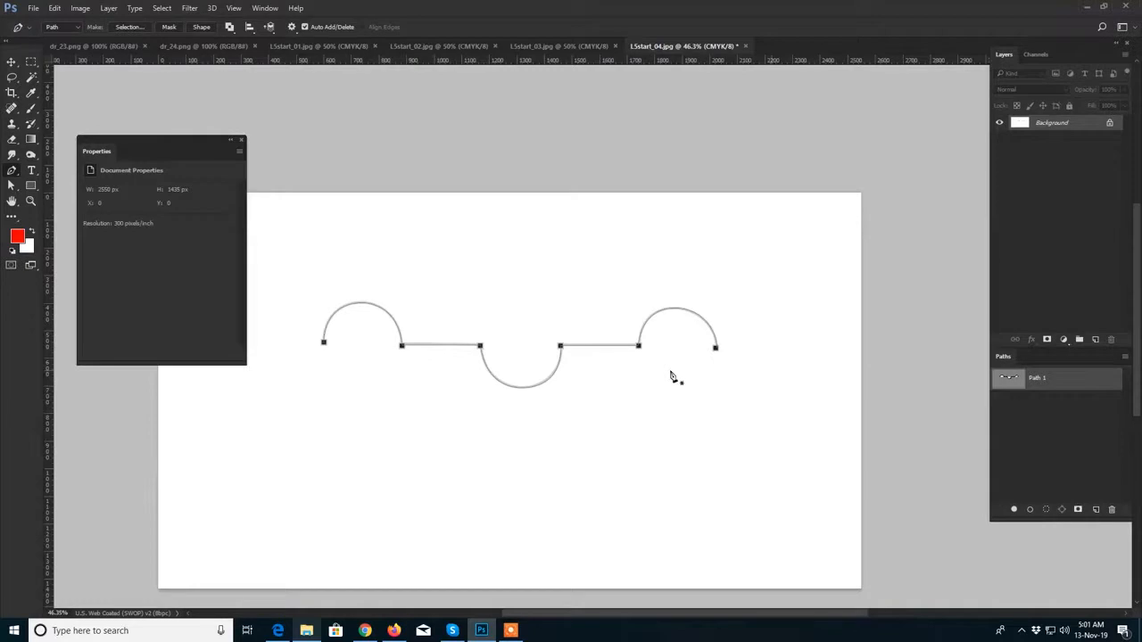
{"action": "left_click_drag", "start_coordinate": [310, 258], "coordinate": [714, 457]}
{"action": "left_click_drag", "start_coordinate": [573, 413], "coordinate": [597, 339]}
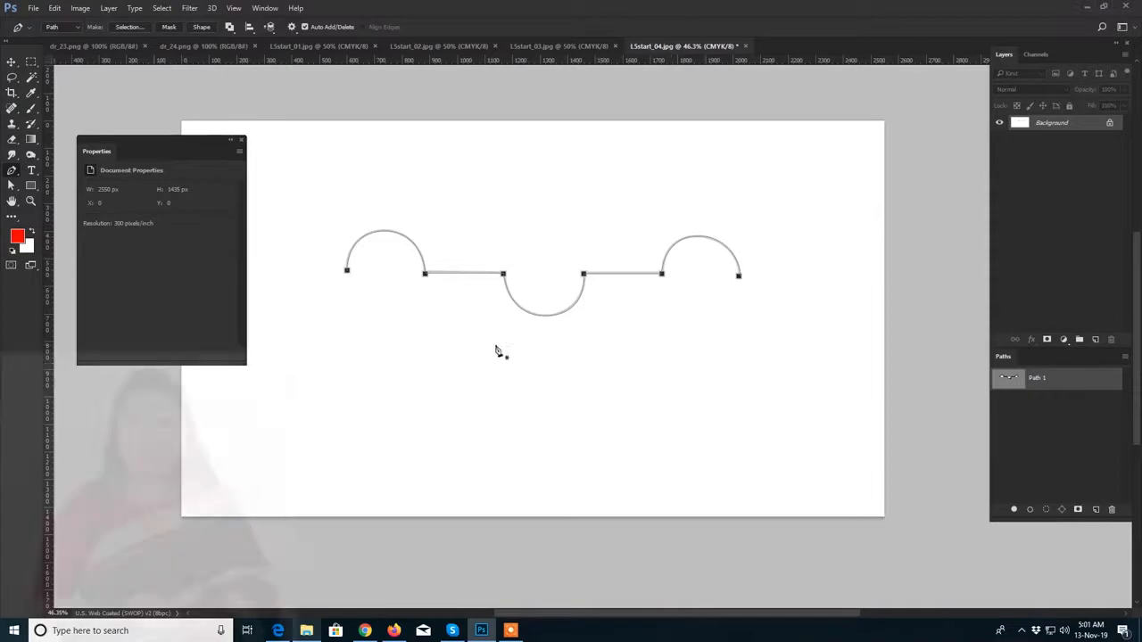
Step: Select all anchors of the finished path and move the whole path straight down below the guide line
{"action": "left_click_drag", "start_coordinate": [305, 193], "coordinate": [780, 381]}
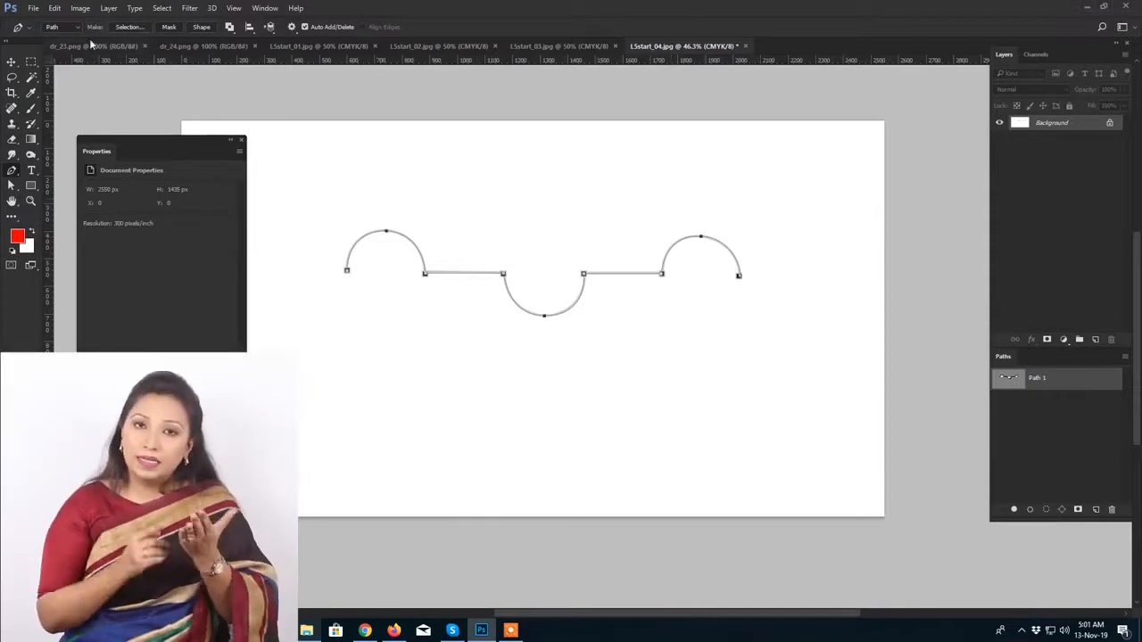
{"action": "left_click", "coordinate": [32, 62]}
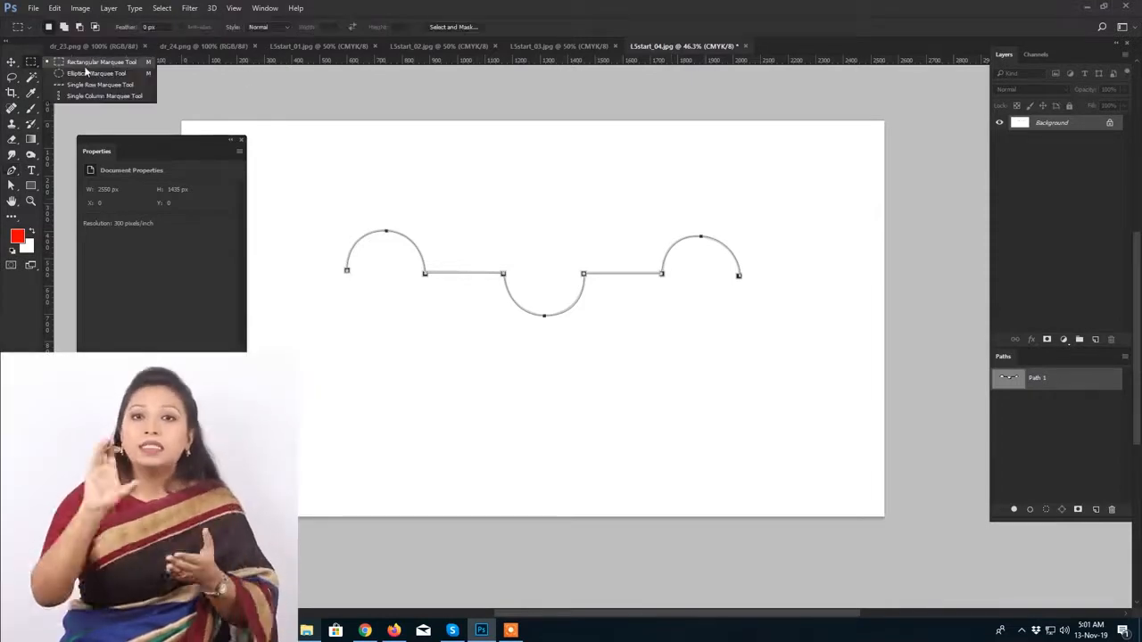
{"action": "left_click", "coordinate": [97, 62]}
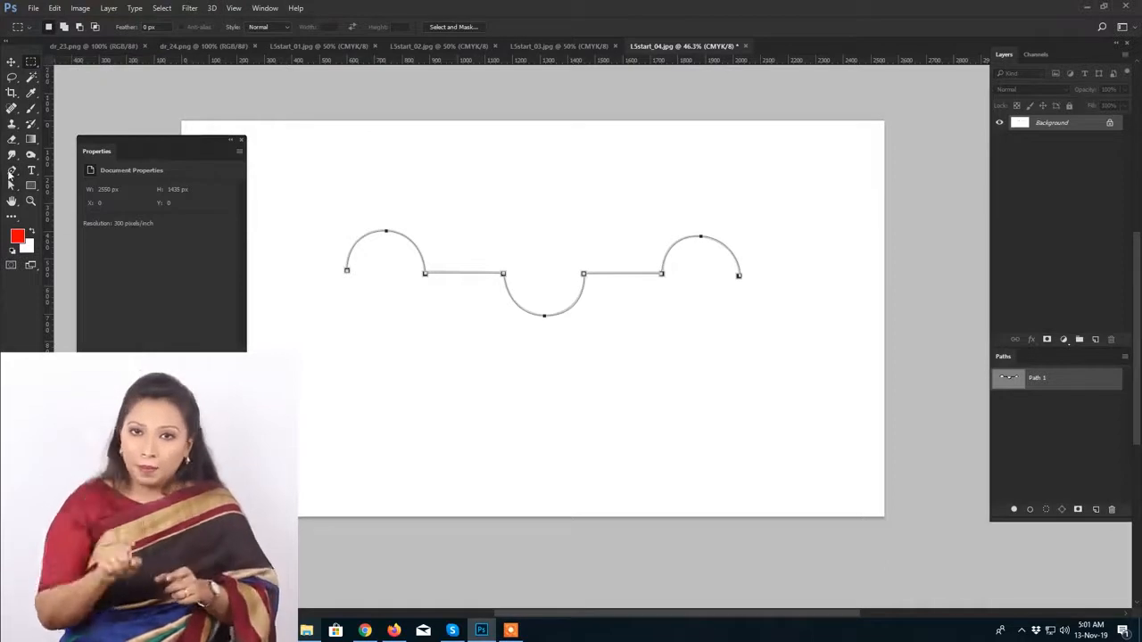
{"action": "left_click", "coordinate": [11, 171]}
{"action": "left_click_drag", "start_coordinate": [504, 340], "coordinate": [817, 386]}
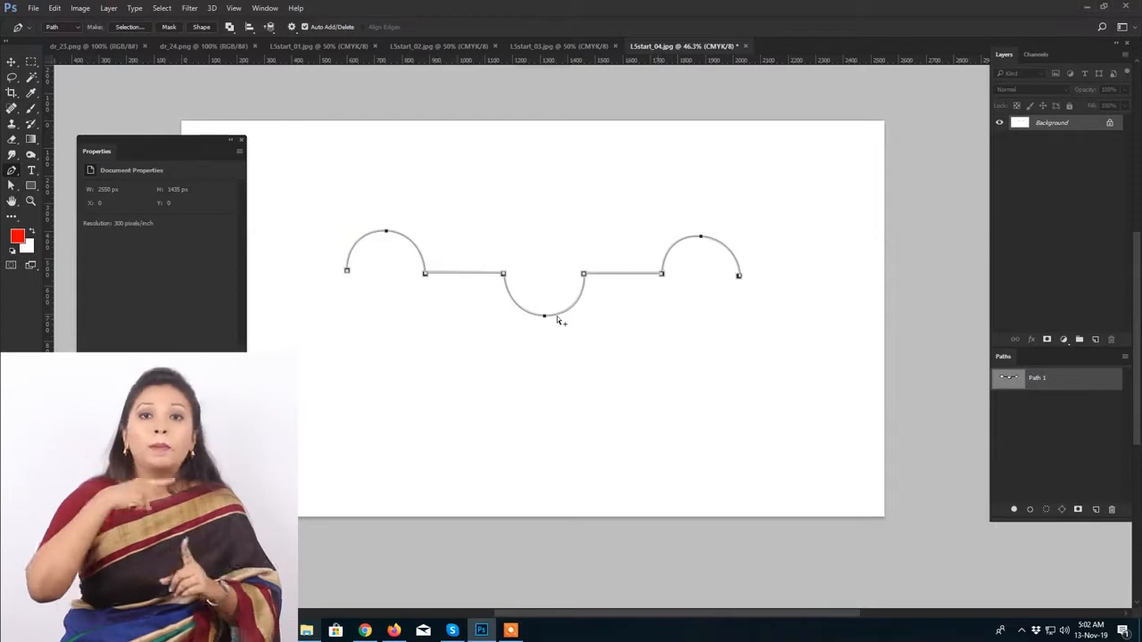
{"action": "left_click_drag", "start_coordinate": [557, 316], "coordinate": [562, 433]}
{"action": "key", "text": "shift"}
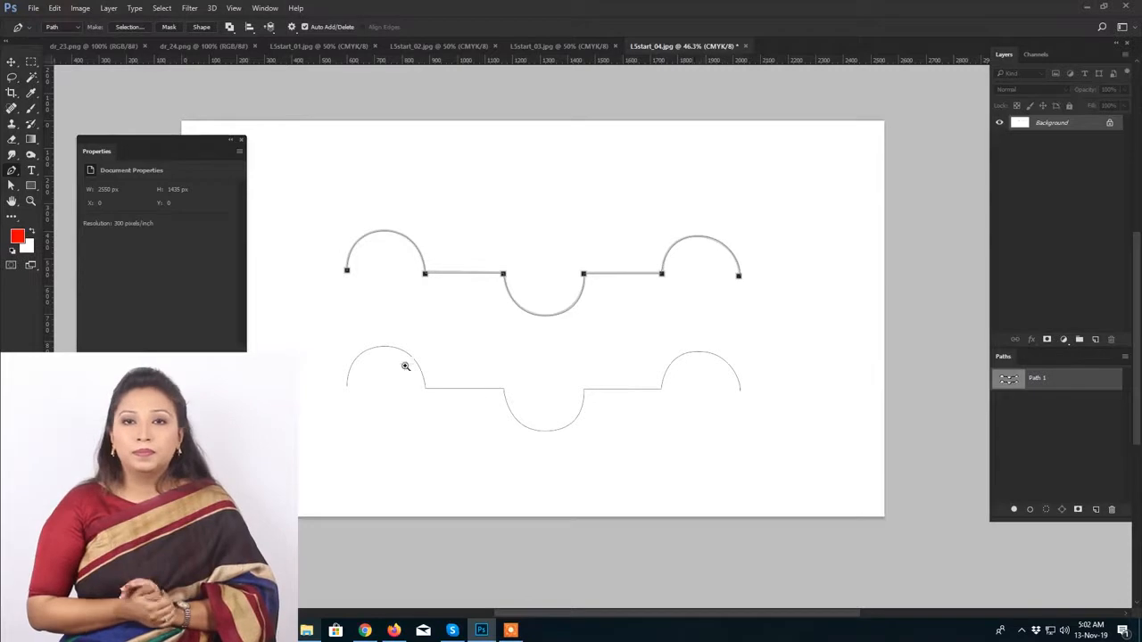
Step: Examine the moved path's anchors and direction handles, selecting the whole path and its first arc's top anchor
{"action": "scroll", "coordinate": [406, 363], "scroll_direction": "up", "scroll_amount": 3}
{"action": "left_click_drag", "start_coordinate": [392, 316], "coordinate": [861, 504]}
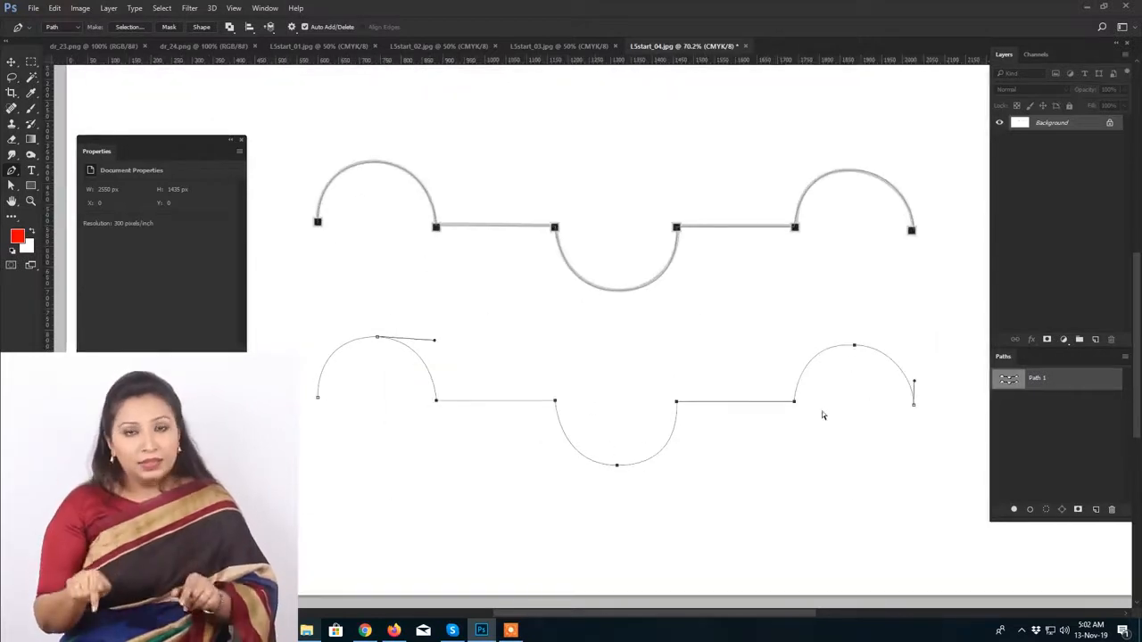
{"action": "left_click_drag", "start_coordinate": [341, 318], "coordinate": [870, 531]}
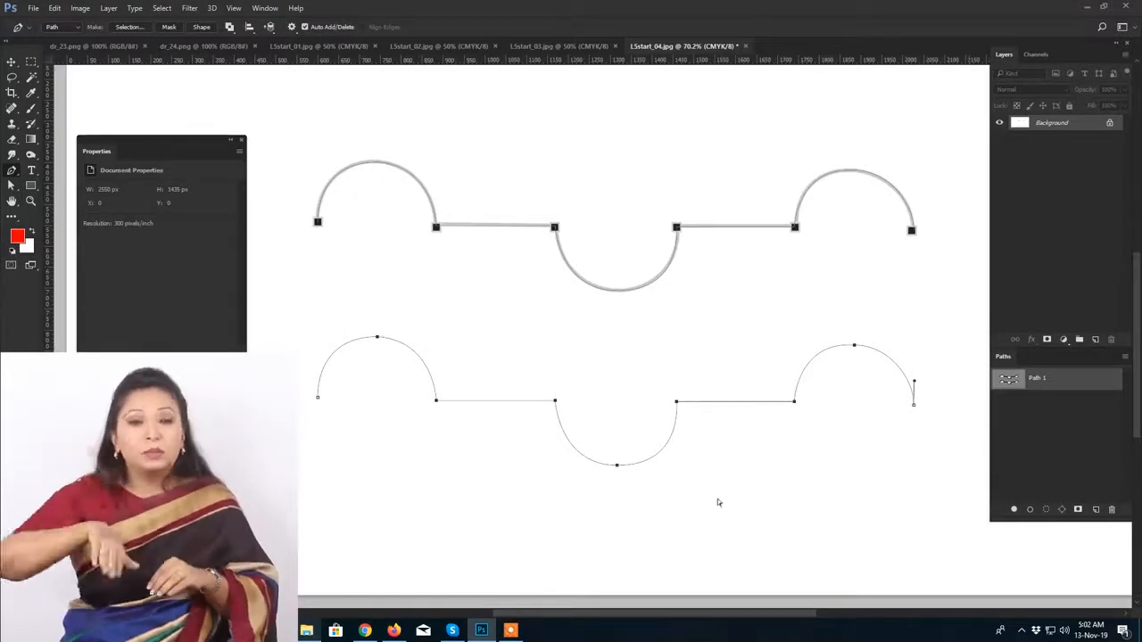
{"action": "left_click", "coordinate": [675, 492], "text": "ctrl"}
{"action": "key", "text": "Tab"}
{"action": "scroll", "coordinate": [364, 373], "scroll_direction": "up", "scroll_amount": 2}
{"action": "left_click_drag", "start_coordinate": [252, 233], "coordinate": [495, 375]}
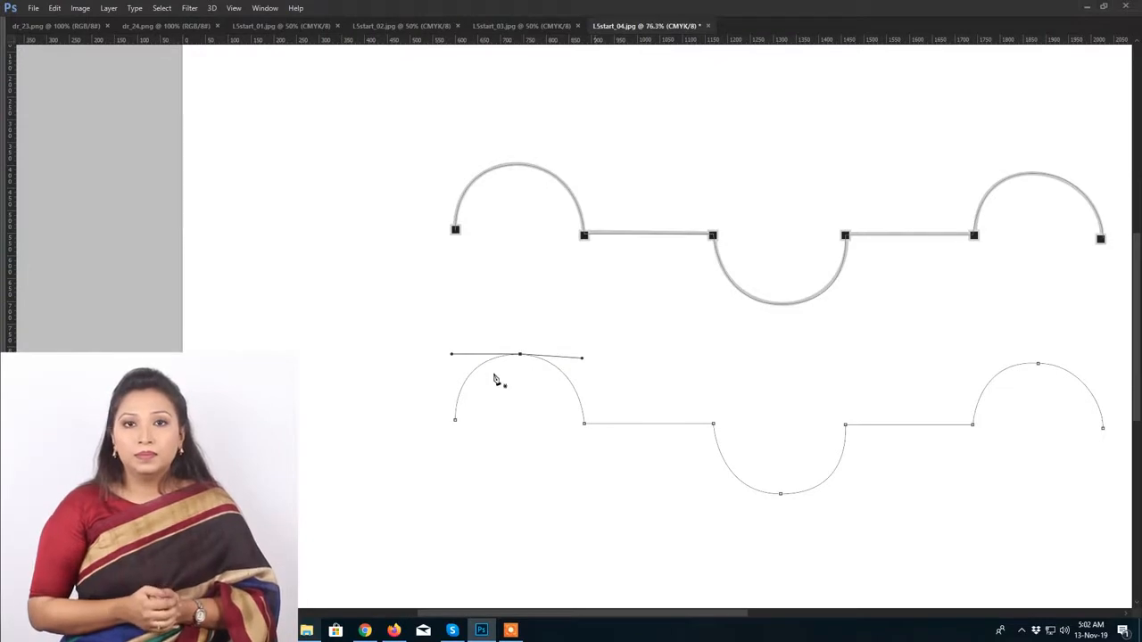
{"action": "key", "text": "Tab"}
Step: Select the first arc's top anchor and delete it to flatten the arc into a straight segment
{"action": "left_click", "coordinate": [566, 430], "text": "ctrl"}
{"action": "left_click_drag", "start_coordinate": [490, 341], "coordinate": [623, 395]}
{"action": "left_click", "coordinate": [572, 420], "text": "ctrl"}
{"action": "left_click", "coordinate": [499, 361], "text": "ctrl"}
{"action": "left_click_drag", "start_coordinate": [470, 298], "coordinate": [689, 414]}
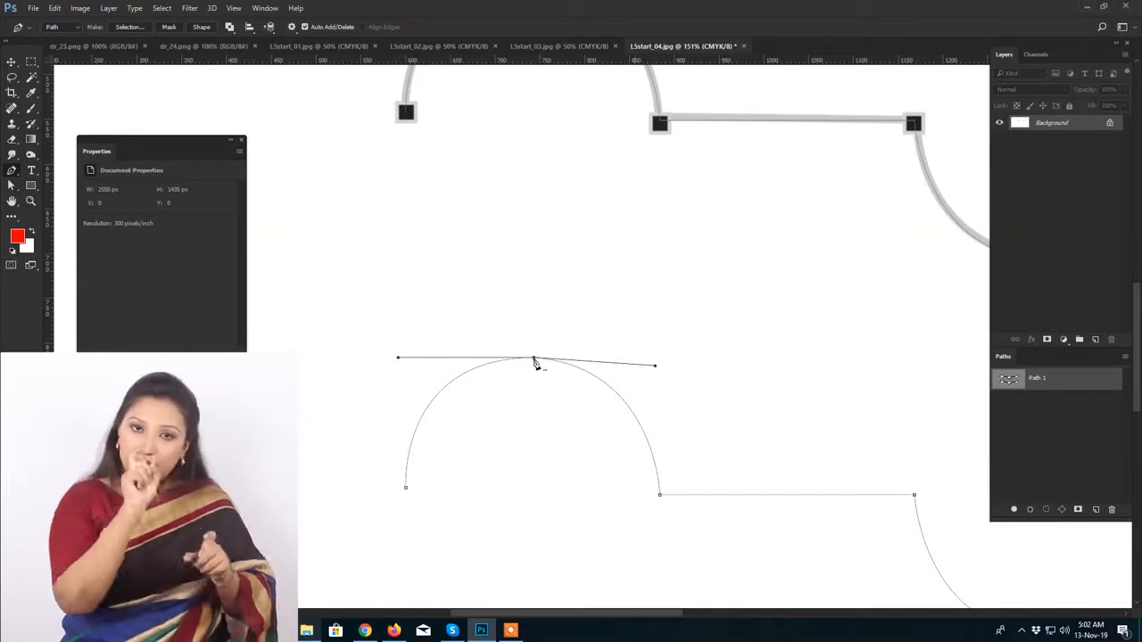
{"action": "key", "text": "ctrl+z"}
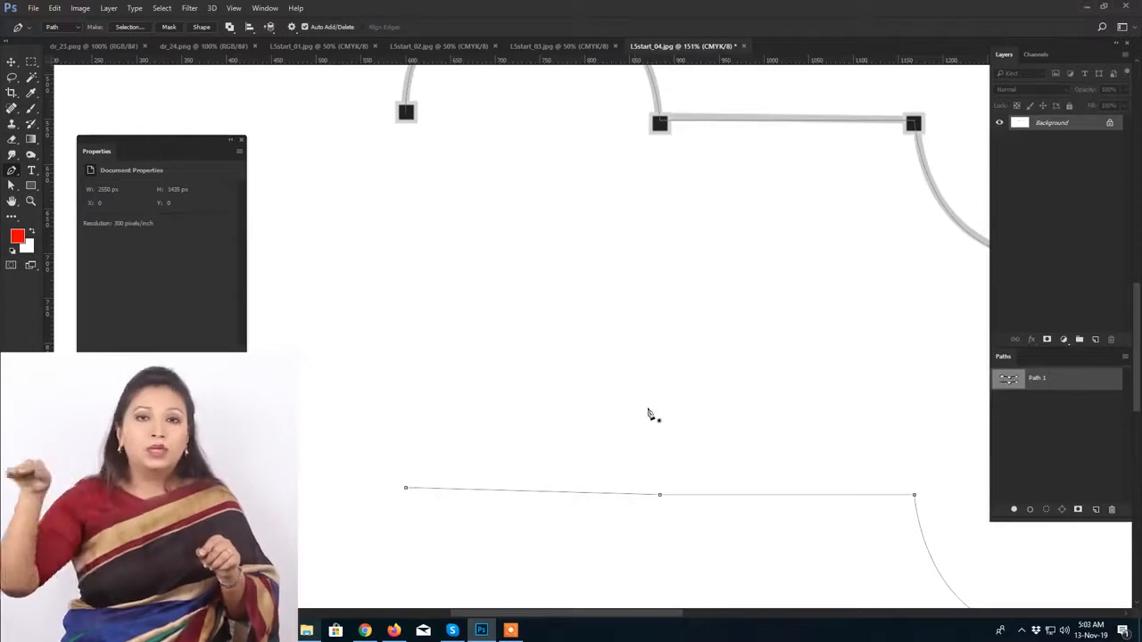
Step: Delete the lower semicircle's bottom anchor and convert its end anchor to a corner point, undoing the unwanted handle edits
{"action": "left_click_drag", "start_coordinate": [947, 520], "coordinate": [661, 502]}
{"action": "left_click", "coordinate": [631, 471]}
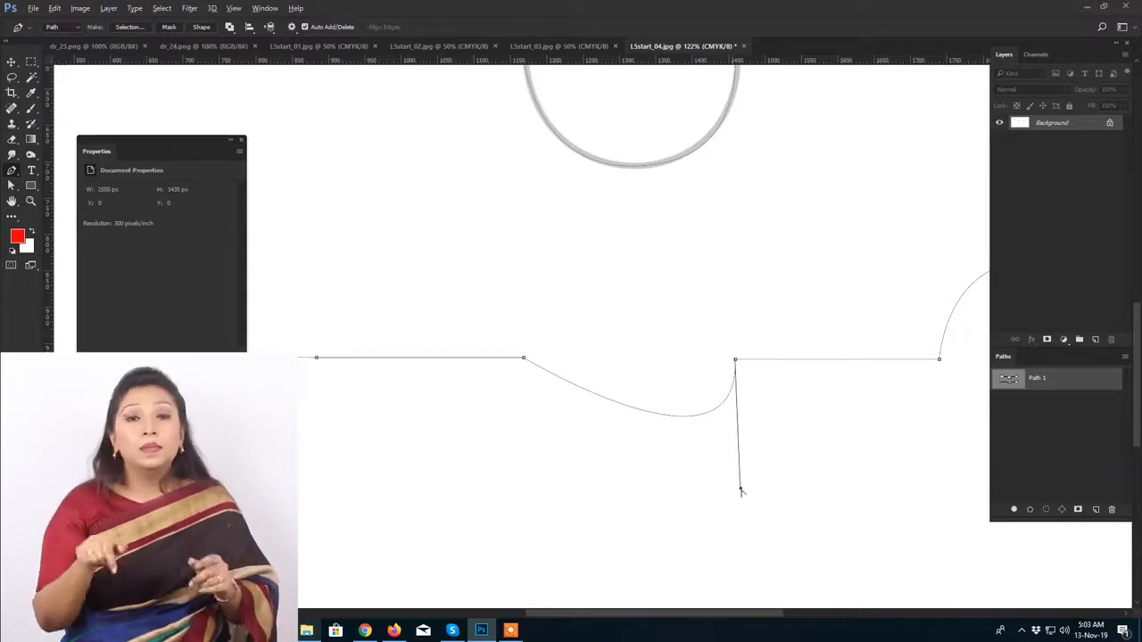
{"action": "left_click_drag", "start_coordinate": [740, 490], "coordinate": [562, 364]}
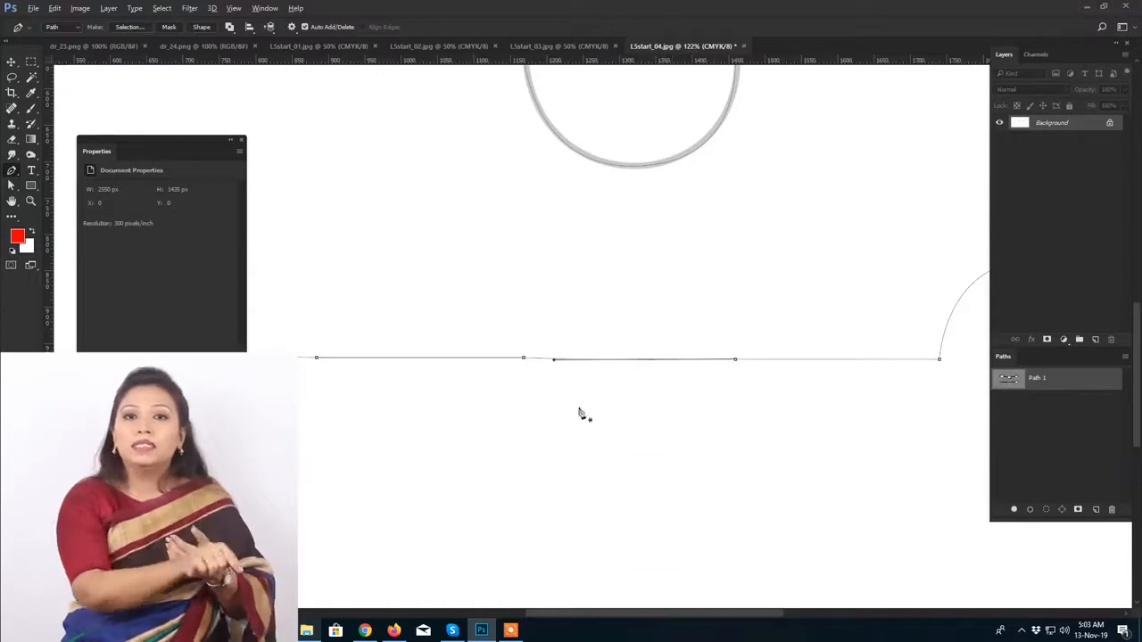
{"action": "key", "text": "ctrl+z"}
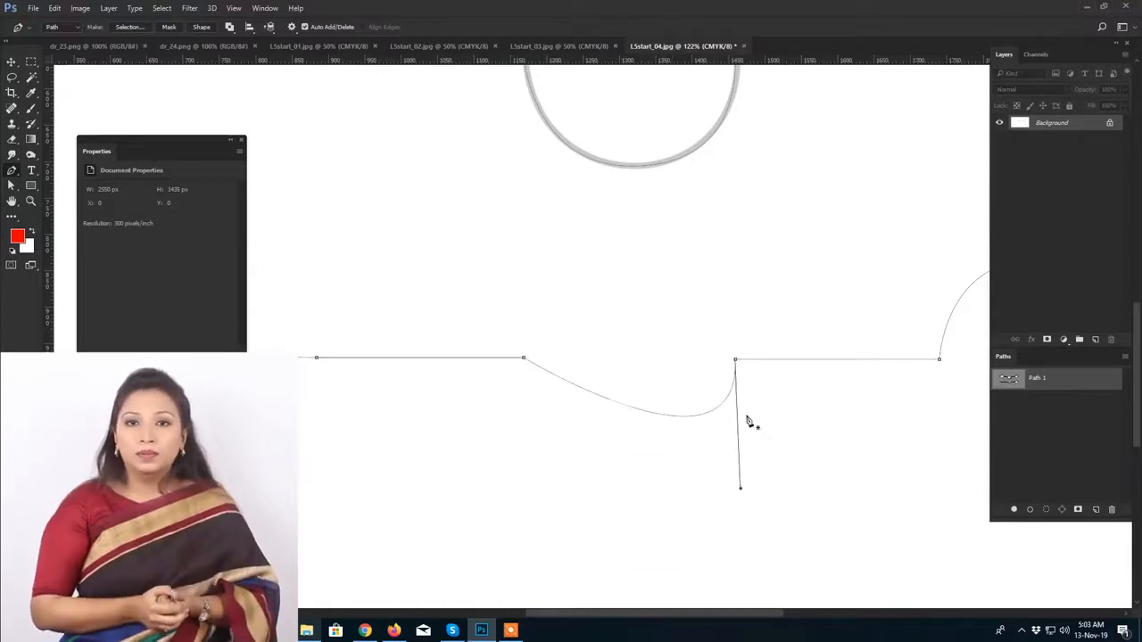
{"action": "left_click", "coordinate": [736, 361], "text": "alt"}
{"action": "key", "text": "ctrl+z"}
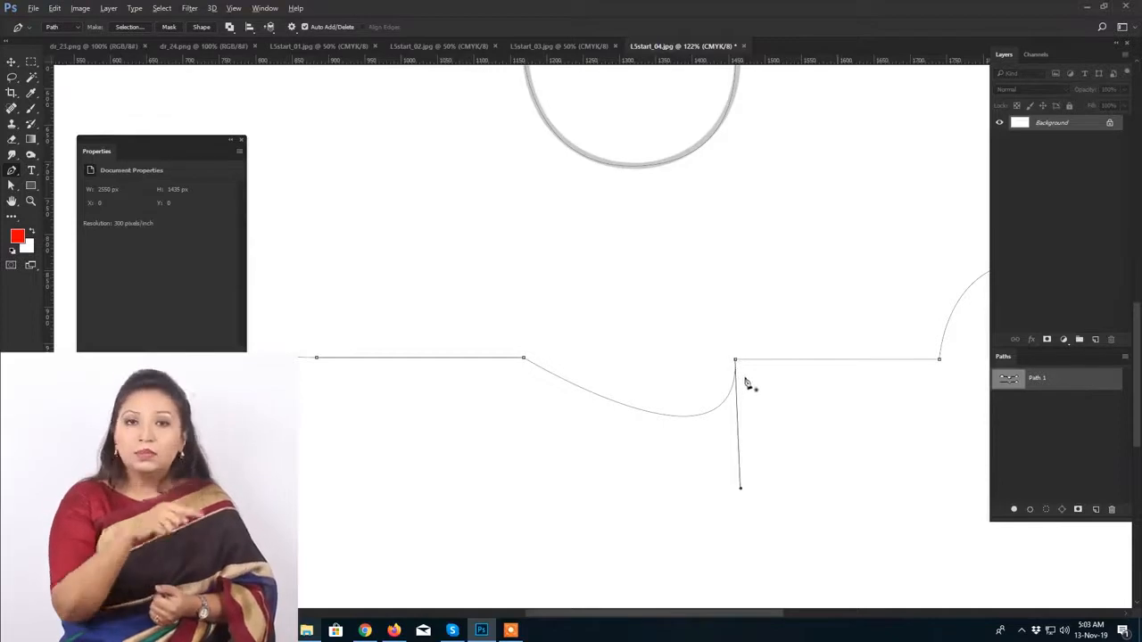
{"action": "left_click", "coordinate": [737, 360], "text": "alt"}
Step: Delete the last arc's top anchor and swing the final anchor's handle onto the straight line
{"action": "left_click_drag", "start_coordinate": [809, 402], "coordinate": [669, 415]}
{"action": "scroll", "coordinate": [665, 416], "scroll_direction": "down", "scroll_amount": 4}
{"action": "scroll", "coordinate": [789, 399], "scroll_direction": "up", "scroll_amount": 5}
{"action": "left_click_drag", "start_coordinate": [780, 401], "coordinate": [679, 395]}
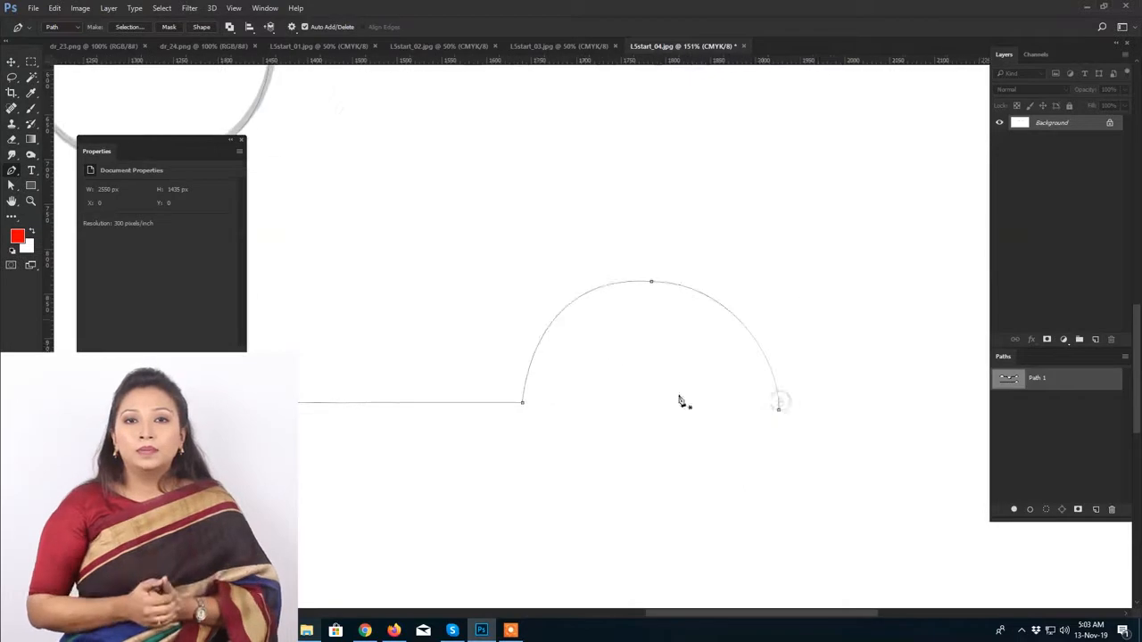
{"action": "left_click", "coordinate": [652, 284]}
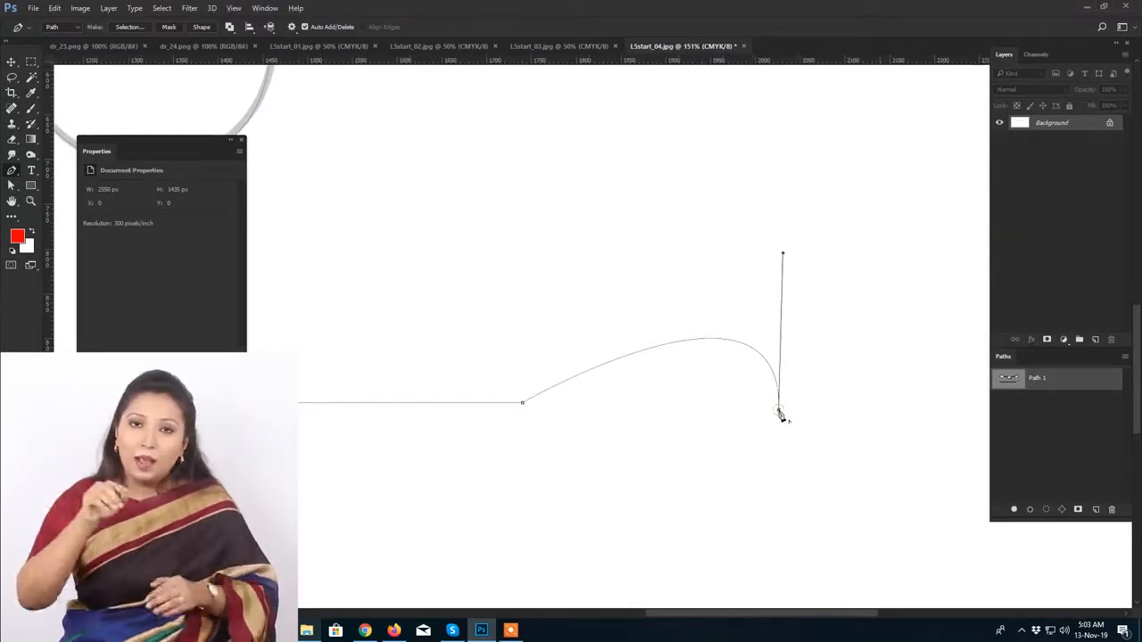
{"action": "left_click_drag", "start_coordinate": [782, 254], "coordinate": [598, 403]}
{"action": "left_click", "coordinate": [622, 439]}
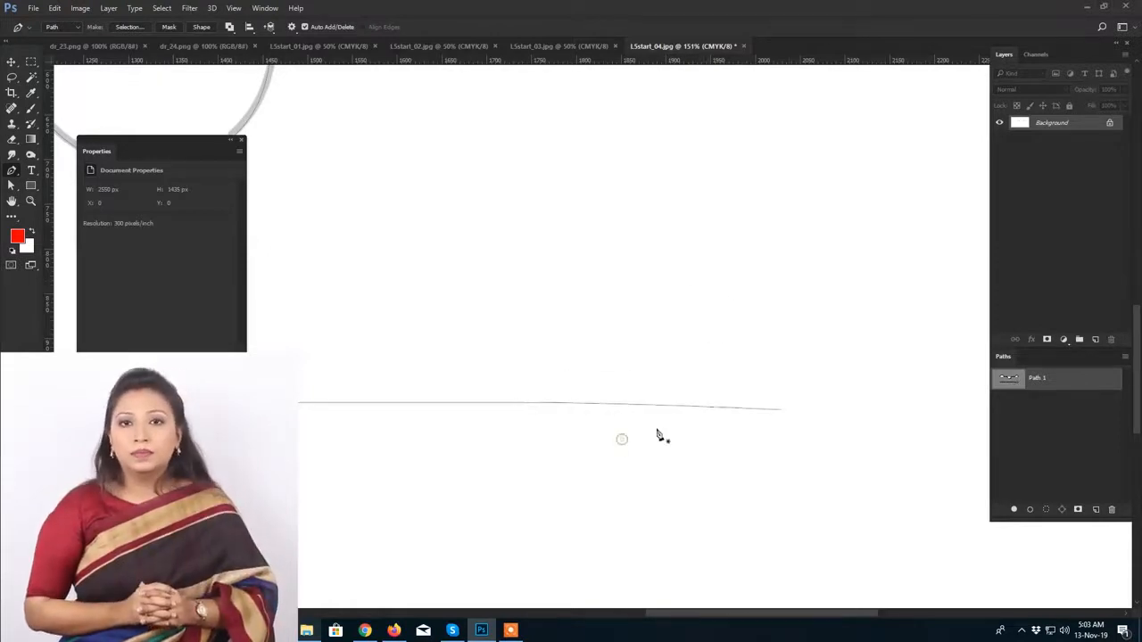
Step: Fit the document in view and delete the four intermediate anchors, keeping only the path's two end anchors
{"action": "key", "text": "ctrl+0"}
{"action": "left_click_drag", "start_coordinate": [319, 378], "coordinate": [763, 453]}
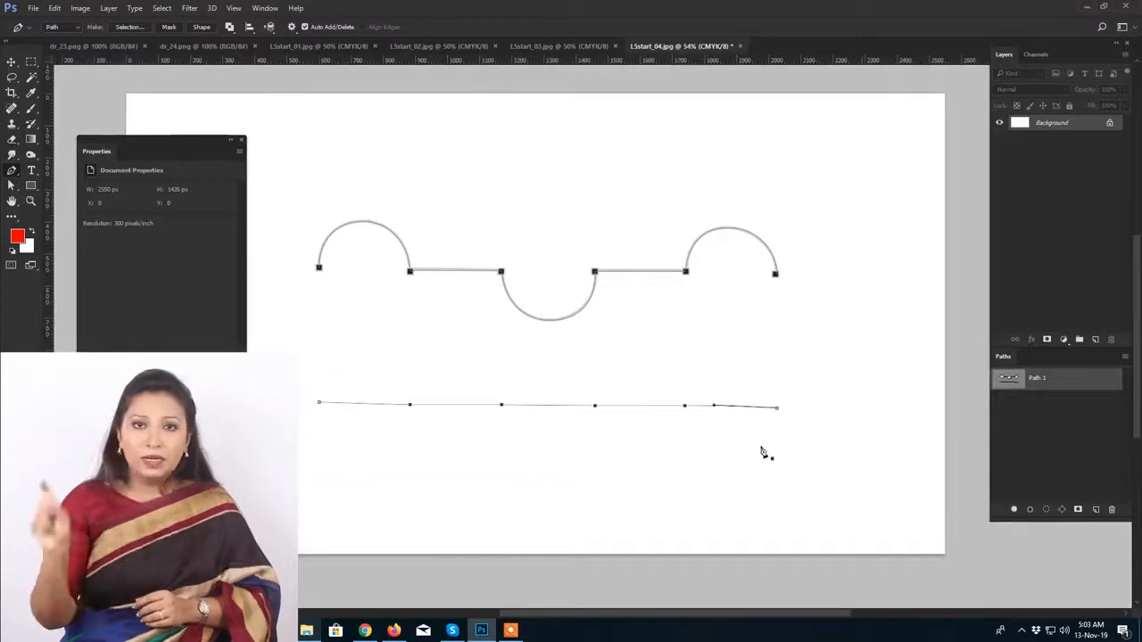
{"action": "left_click", "coordinate": [685, 407]}
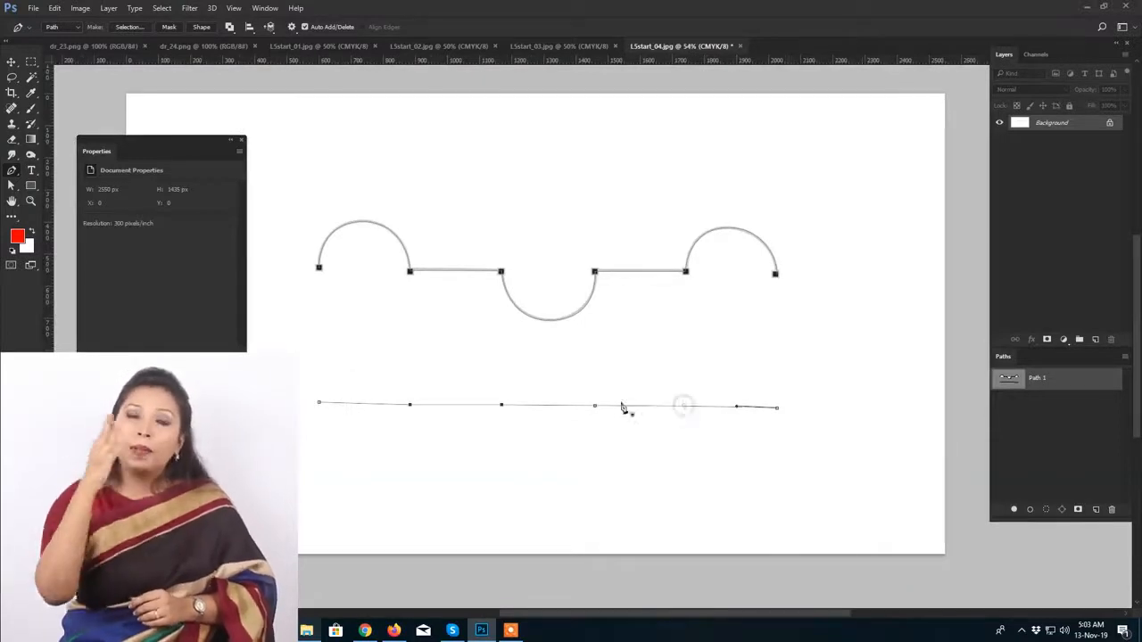
{"action": "left_click", "coordinate": [595, 407]}
{"action": "left_click", "coordinate": [503, 407]}
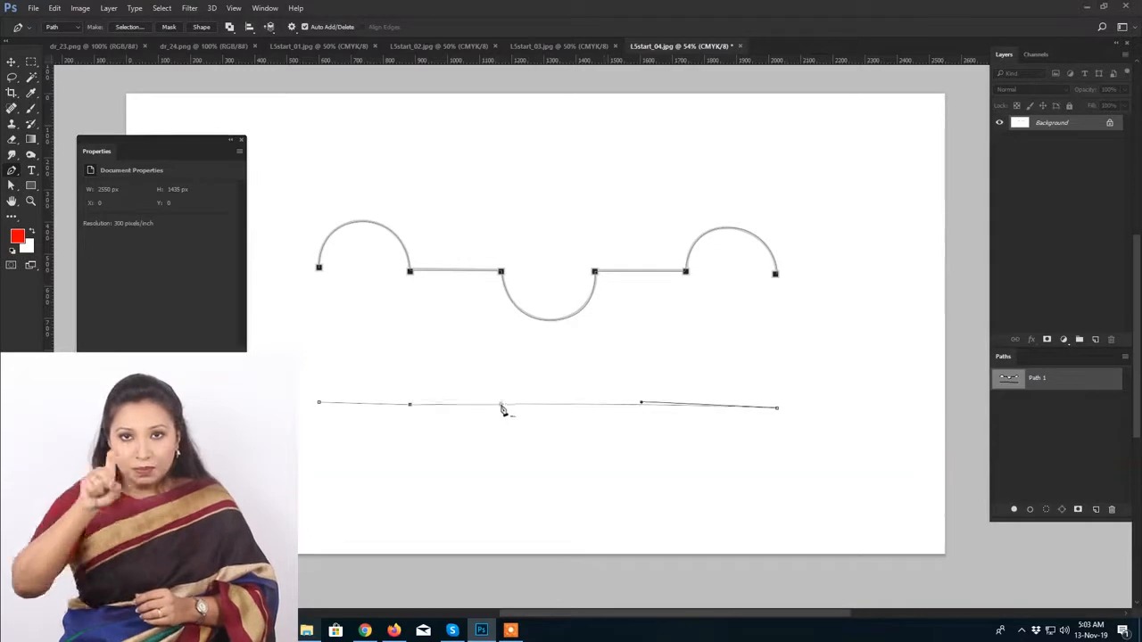
{"action": "left_click", "coordinate": [411, 406]}
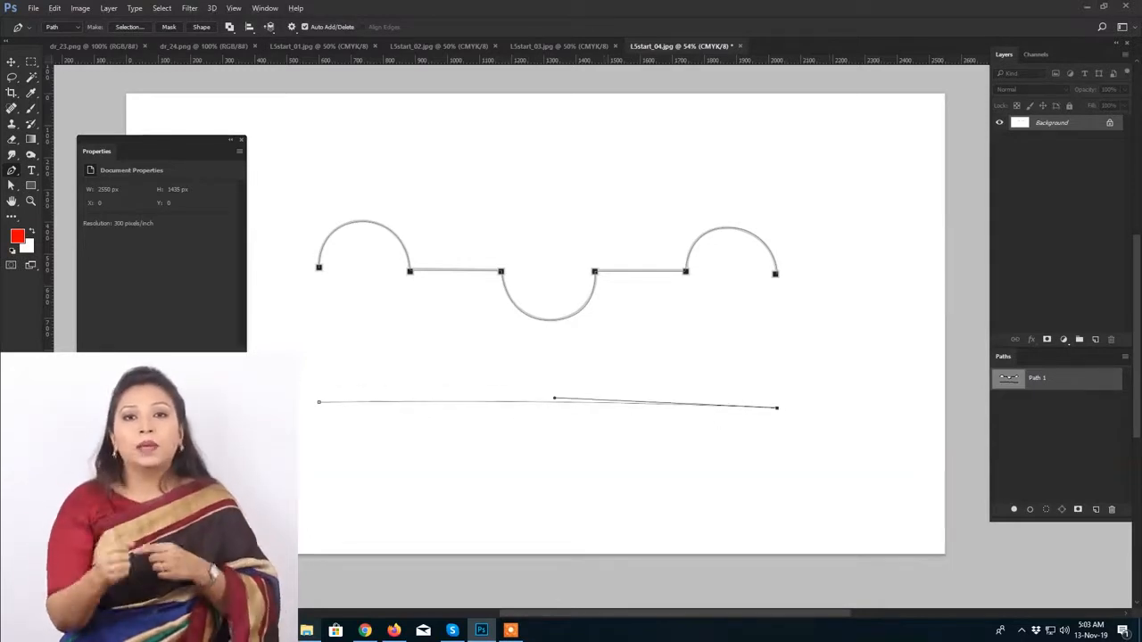
Step: Retract the final anchor's direction handle to leave one straight segment between the two end anchors
{"action": "left_click", "coordinate": [319, 402]}
{"action": "left_click_drag", "start_coordinate": [554, 398], "coordinate": [663, 393]}
{"action": "left_click", "coordinate": [777, 408]}
{"action": "key", "text": "ctrl+z"}
{"action": "left_click_drag", "start_coordinate": [662, 393], "coordinate": [756, 409]}
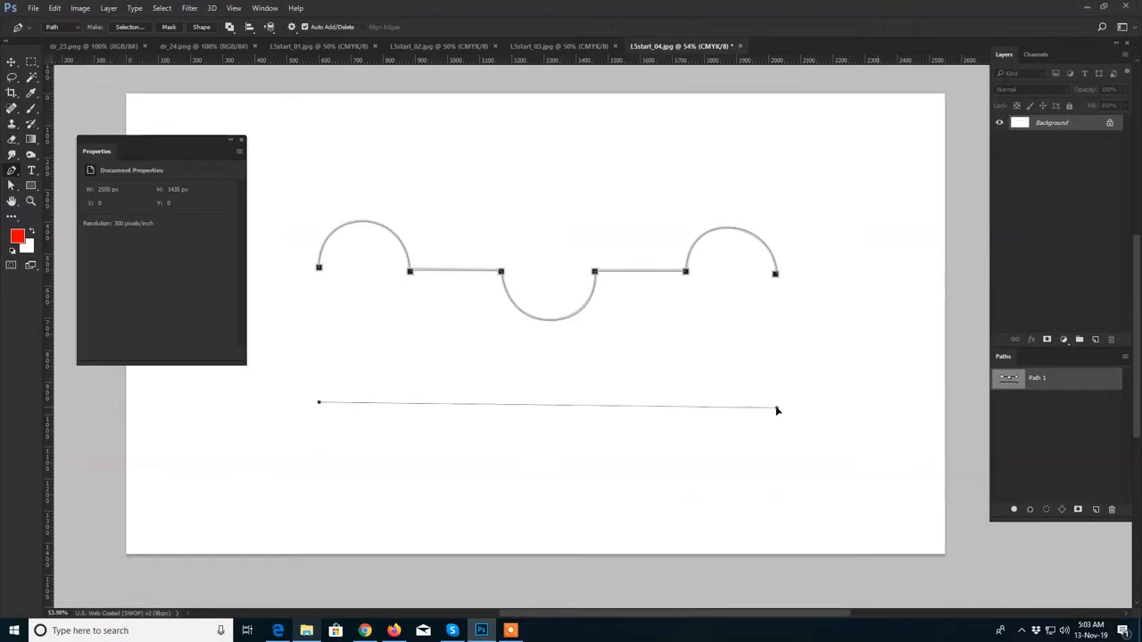
Step: Add an anchor near the middle of the straight segment and select the whole path
{"action": "left_click", "coordinate": [582, 404]}
{"action": "left_click_drag", "start_coordinate": [572, 403], "coordinate": [569, 404]}
{"action": "left_click", "coordinate": [570, 445], "text": "ctrl"}
{"action": "left_click_drag", "start_coordinate": [306, 385], "coordinate": [810, 455]}
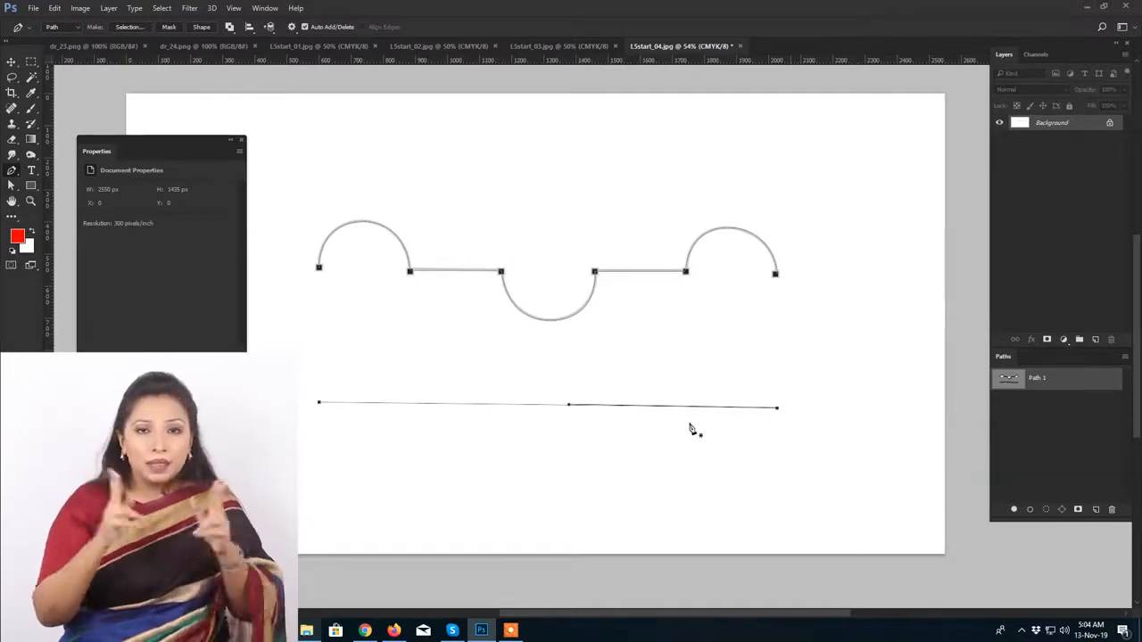
Step: Close L5start_04.jpg without saving its changes
{"action": "scroll", "coordinate": [692, 431], "scroll_direction": "up", "scroll_amount": 2}
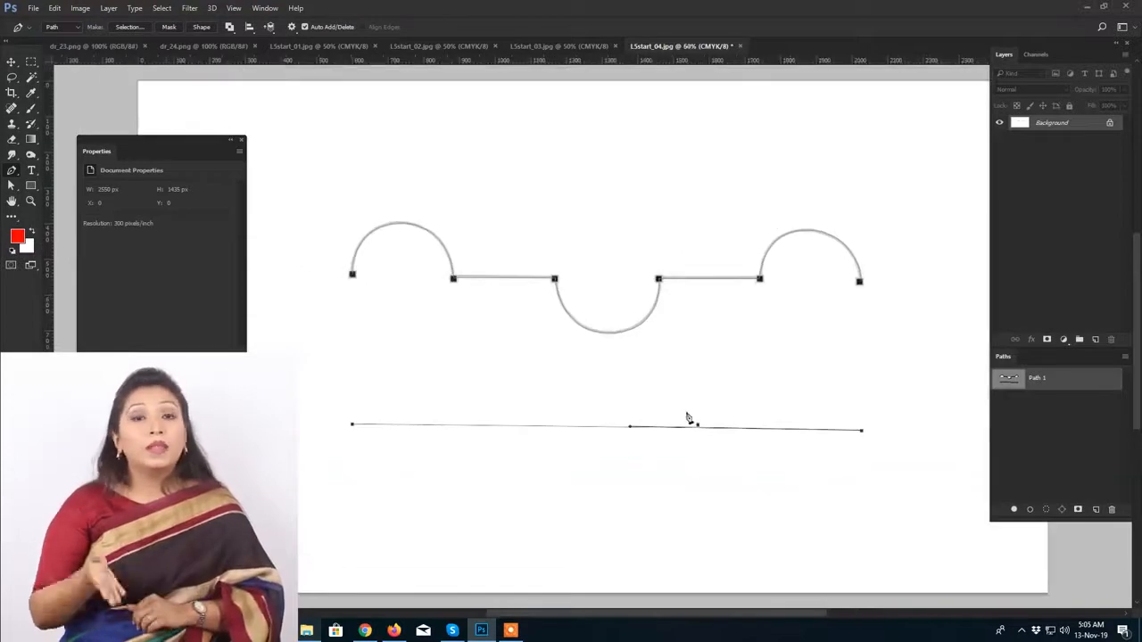
{"action": "scroll", "coordinate": [535, 314], "scroll_direction": "down", "scroll_amount": 3}
{"action": "key", "text": "ctrl+w"}
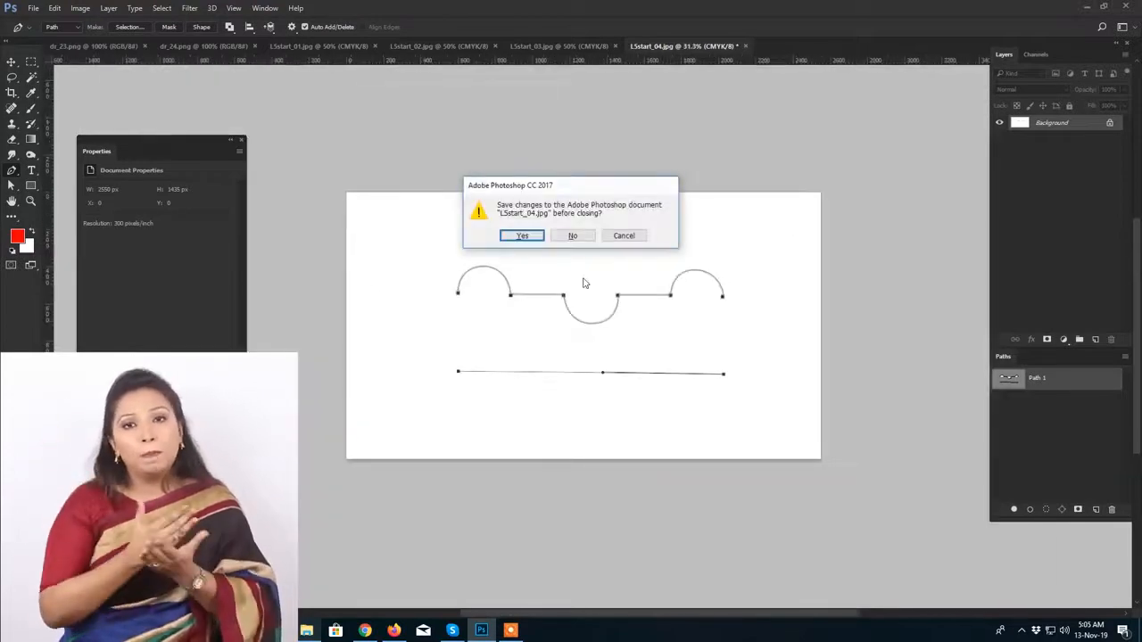
{"action": "left_click", "coordinate": [560, 236]}
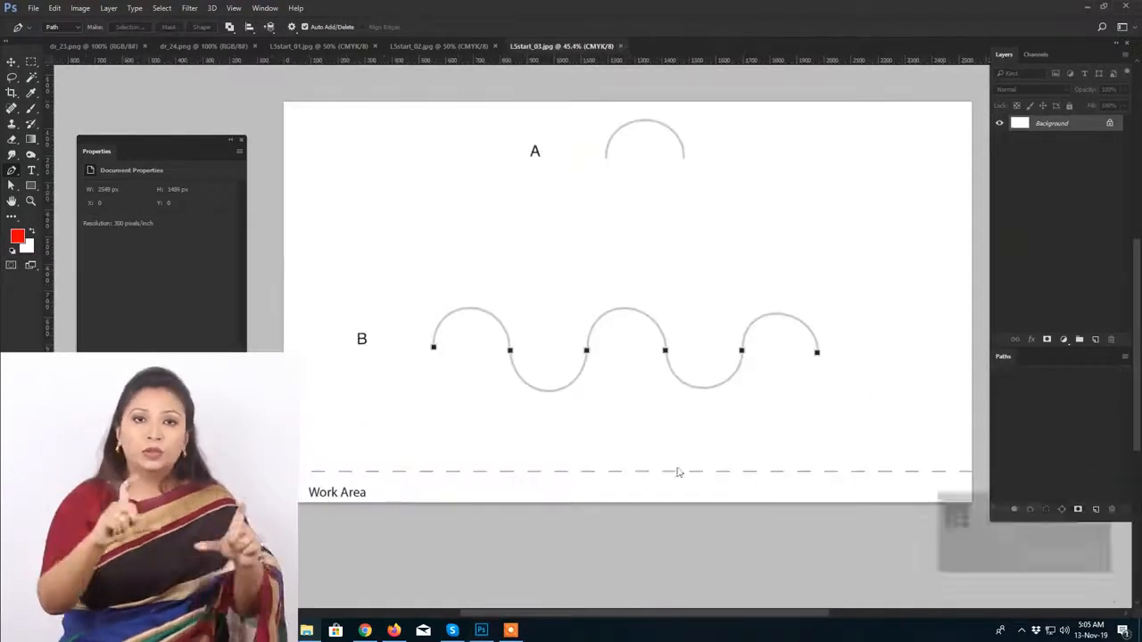
Step: Create a new path in L5start_03.jpg and trace row B's first arc over a smooth top anchor to the second square
{"action": "scroll", "coordinate": [589, 344], "scroll_direction": "up", "scroll_amount": 4}
{"action": "scroll", "coordinate": [472, 365], "scroll_direction": "down", "scroll_amount": 10}
{"action": "scroll", "coordinate": [581, 370], "scroll_direction": "up", "scroll_amount": 9}
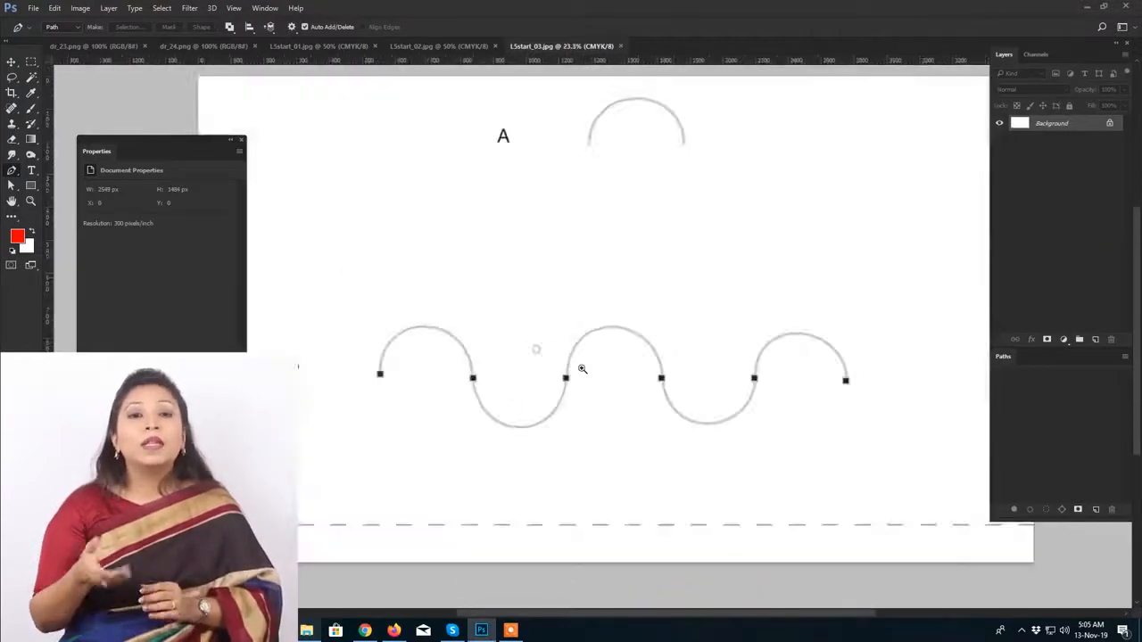
{"action": "left_click", "coordinate": [1096, 509]}
{"action": "key", "text": "Tab"}
{"action": "left_click_drag", "start_coordinate": [366, 347], "coordinate": [450, 364]}
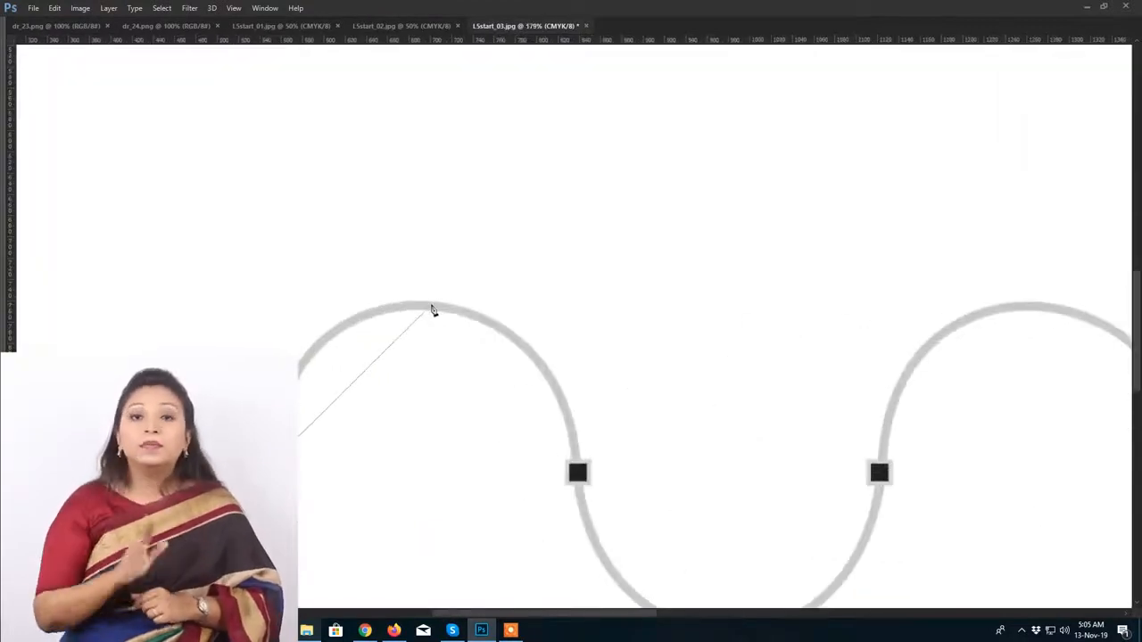
{"action": "left_click_drag", "start_coordinate": [433, 307], "coordinate": [574, 315]}
{"action": "left_click_drag", "start_coordinate": [587, 471], "coordinate": [452, 410]}
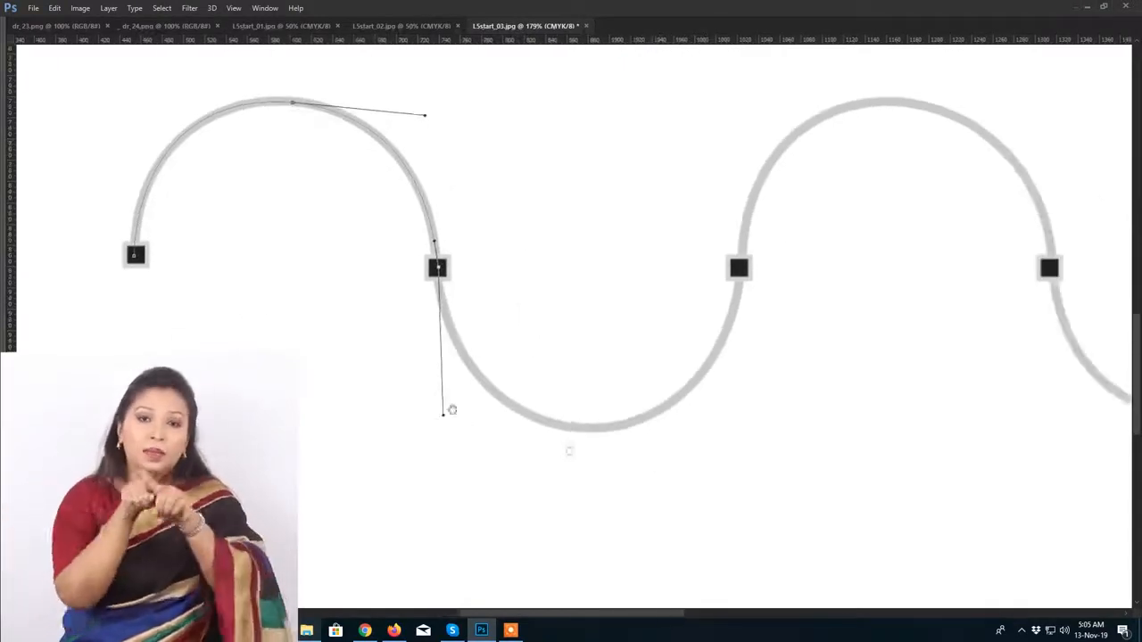
Step: Trace row B's first lower arc and second upper arc to the fourth square, using smooth anchors at each extreme and square
{"action": "left_click_drag", "start_coordinate": [603, 431], "coordinate": [641, 429]}
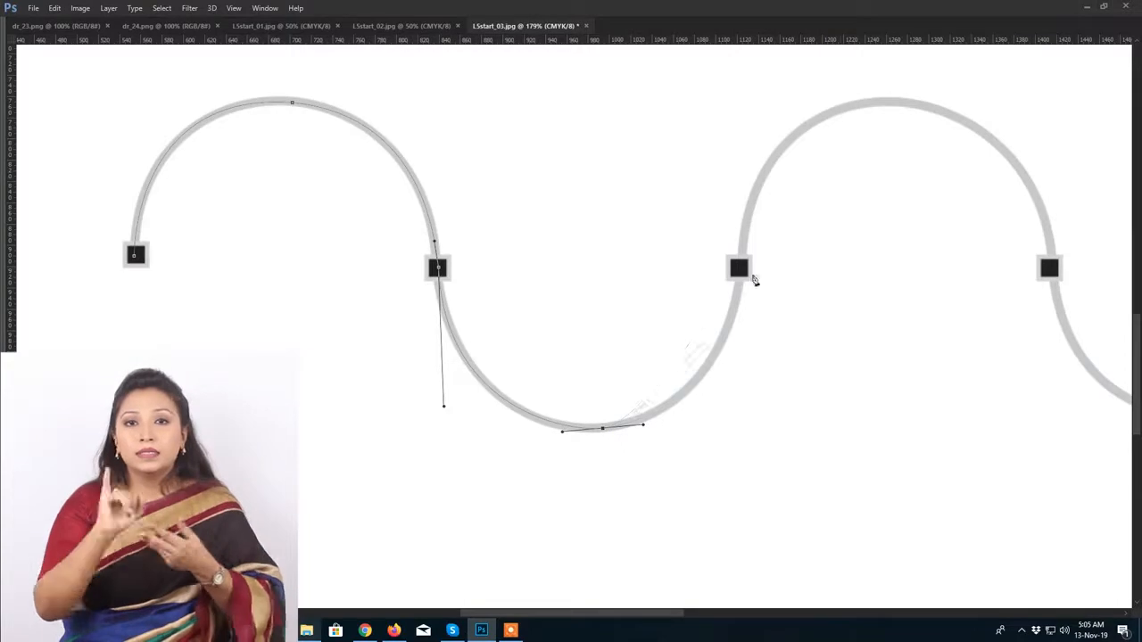
{"action": "left_click_drag", "start_coordinate": [739, 268], "coordinate": [490, 213]}
{"action": "left_click_drag", "start_coordinate": [583, 143], "coordinate": [685, 145]}
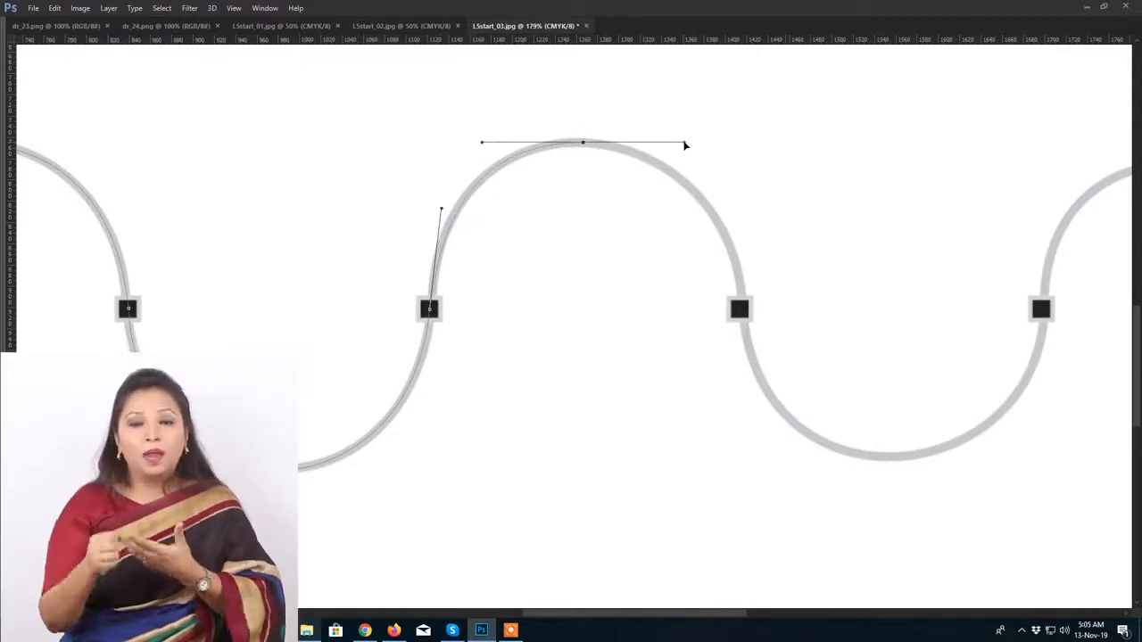
{"action": "mouse_move", "coordinate": [685, 144]}
{"action": "left_mouse_down"}
{"action": "mouse_move", "coordinate": [646, 149]}
{"action": "mouse_move", "coordinate": [670, 146]}
{"action": "left_mouse_up"}
{"action": "left_click_drag", "start_coordinate": [740, 309], "coordinate": [749, 383]}
Step: Trace row B's second lower arc and last upper arc with smooth anchors to the final square and end the path
{"action": "left_click_drag", "start_coordinate": [811, 403], "coordinate": [520, 312]}
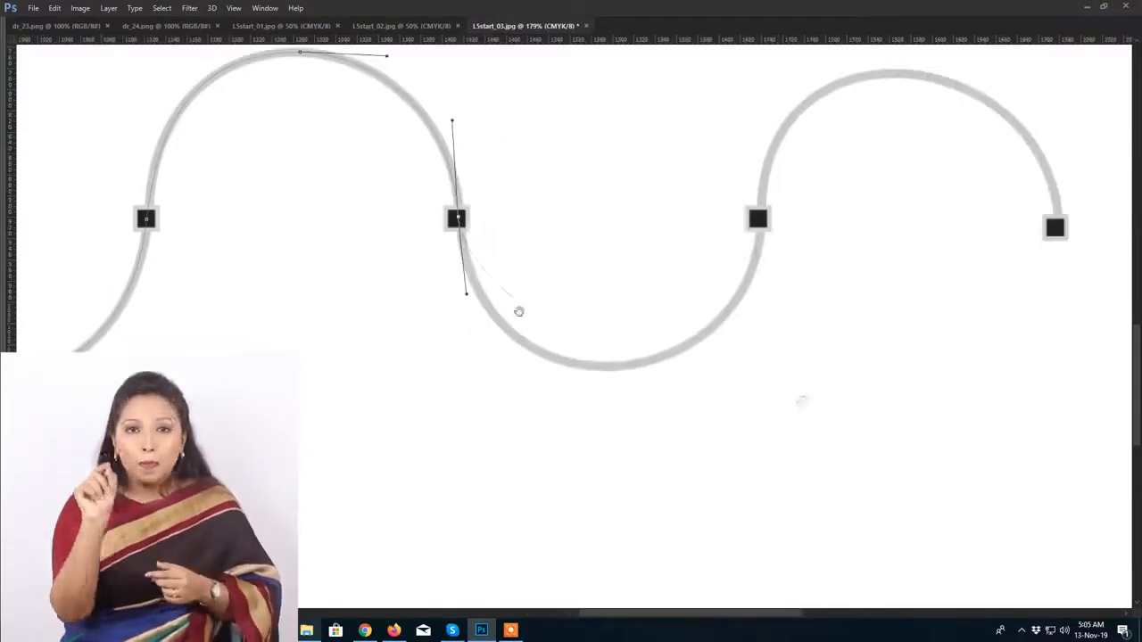
{"action": "left_click_drag", "start_coordinate": [618, 367], "coordinate": [502, 442]}
{"action": "left_click_drag", "start_coordinate": [640, 297], "coordinate": [535, 258]}
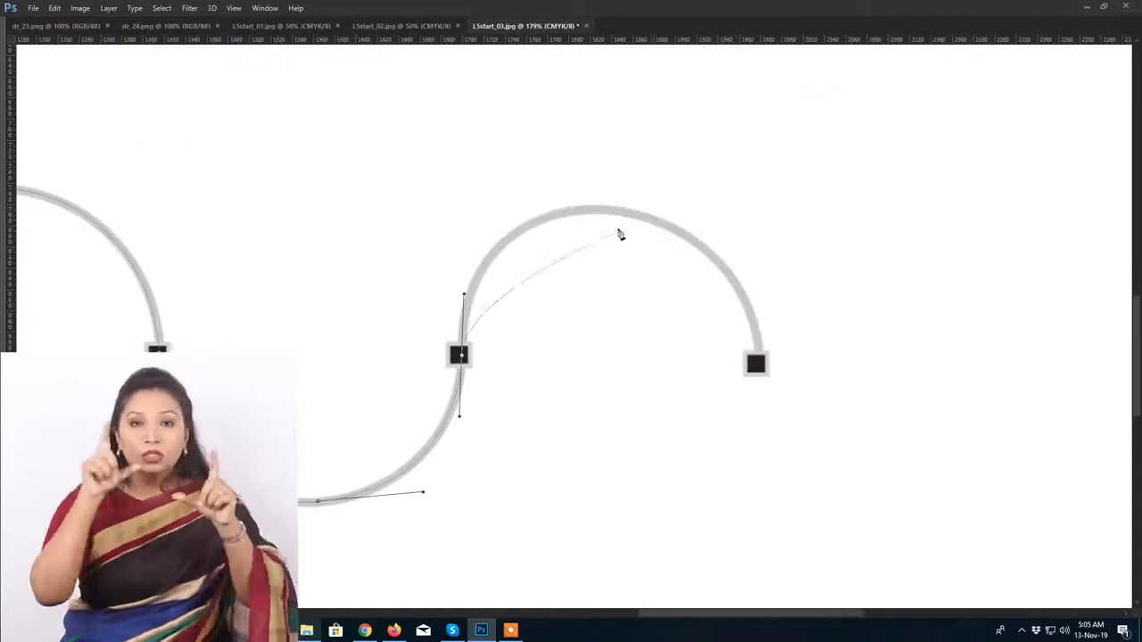
{"action": "left_click_drag", "start_coordinate": [609, 209], "coordinate": [698, 212]}
{"action": "left_click_drag", "start_coordinate": [758, 372], "coordinate": [750, 439]}
{"action": "left_click", "coordinate": [681, 428], "text": "ctrl"}
Step: Select the whole wave path and move it up above the row B guide
{"action": "left_click_drag", "start_coordinate": [715, 390], "coordinate": [571, 384]}
{"action": "left_click_drag", "start_coordinate": [284, 304], "coordinate": [768, 466]}
{"action": "left_click_drag", "start_coordinate": [585, 393], "coordinate": [638, 393]}
{"action": "left_click_drag", "start_coordinate": [515, 305], "coordinate": [510, 170]}
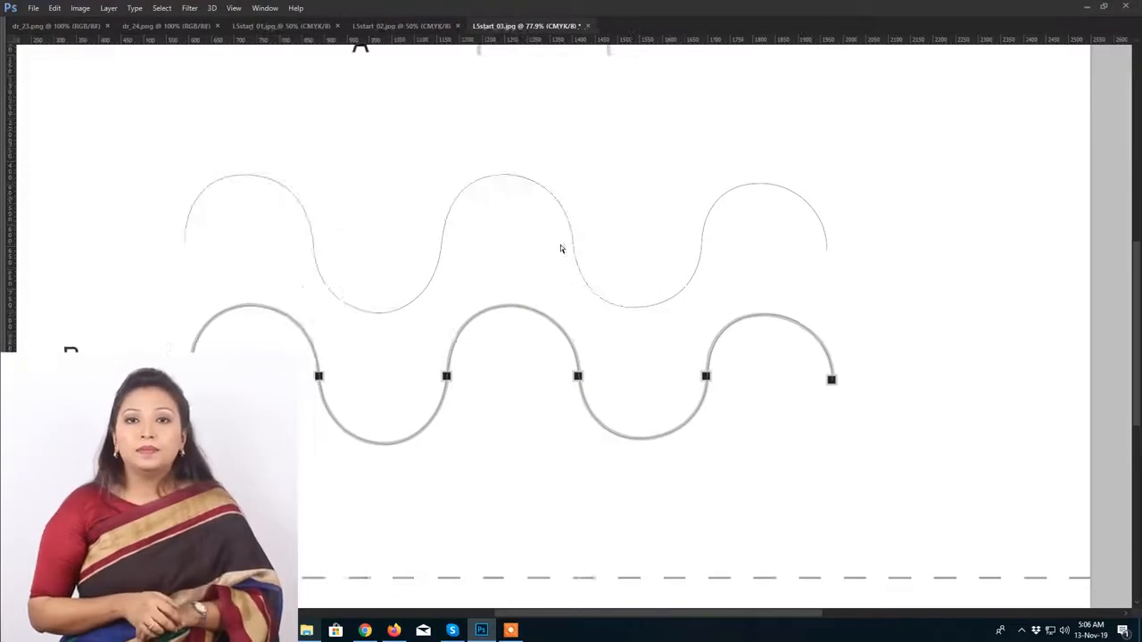
{"action": "scroll", "coordinate": [561, 249], "scroll_direction": "down", "scroll_amount": 2}
{"action": "key", "text": "Tab"}
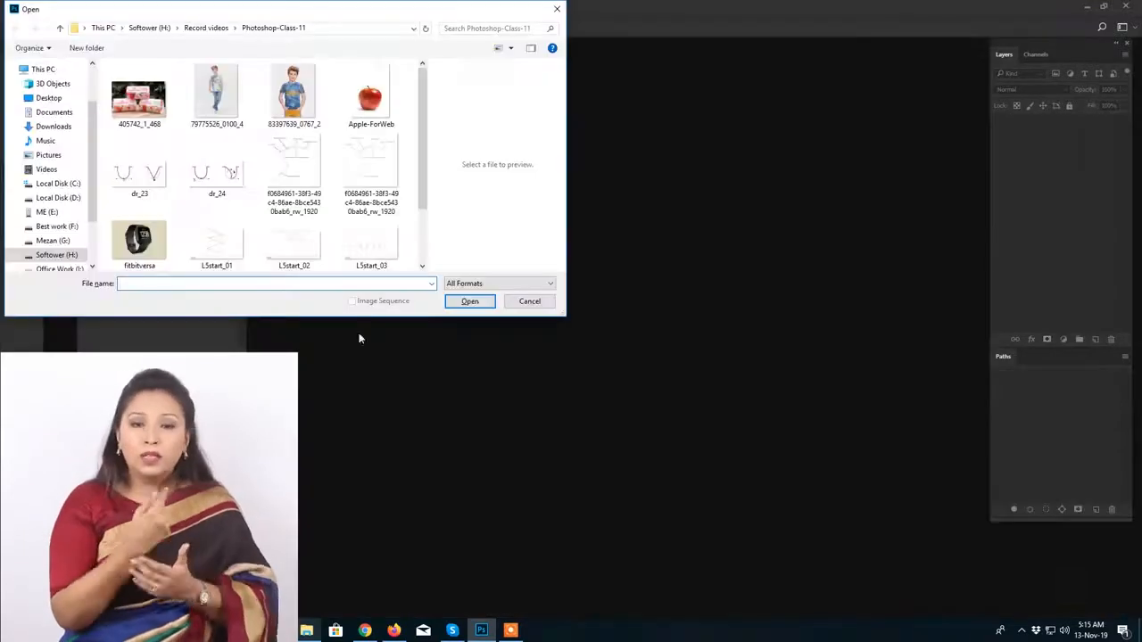
Step: Open the three images 405742_1_468, fitbitversa and Apple-ForWeb together
{"action": "left_click", "coordinate": [138, 97]}
{"action": "left_click", "coordinate": [381, 110], "text": "ctrl"}
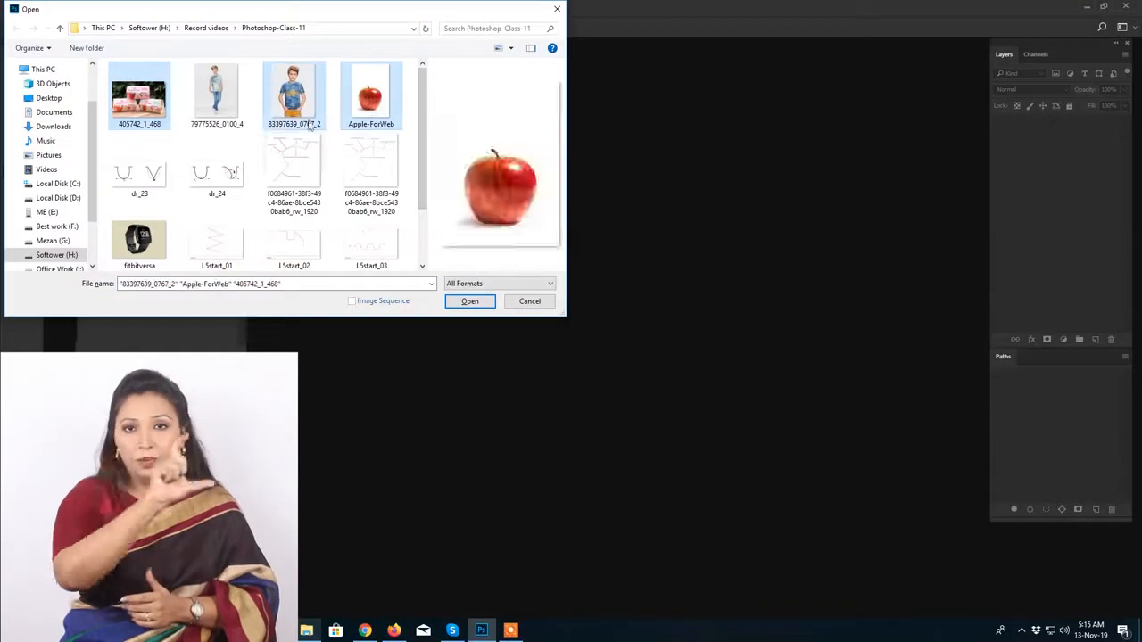
{"action": "left_click", "coordinate": [293, 93], "text": "ctrl"}
{"action": "left_click", "coordinate": [143, 103]}
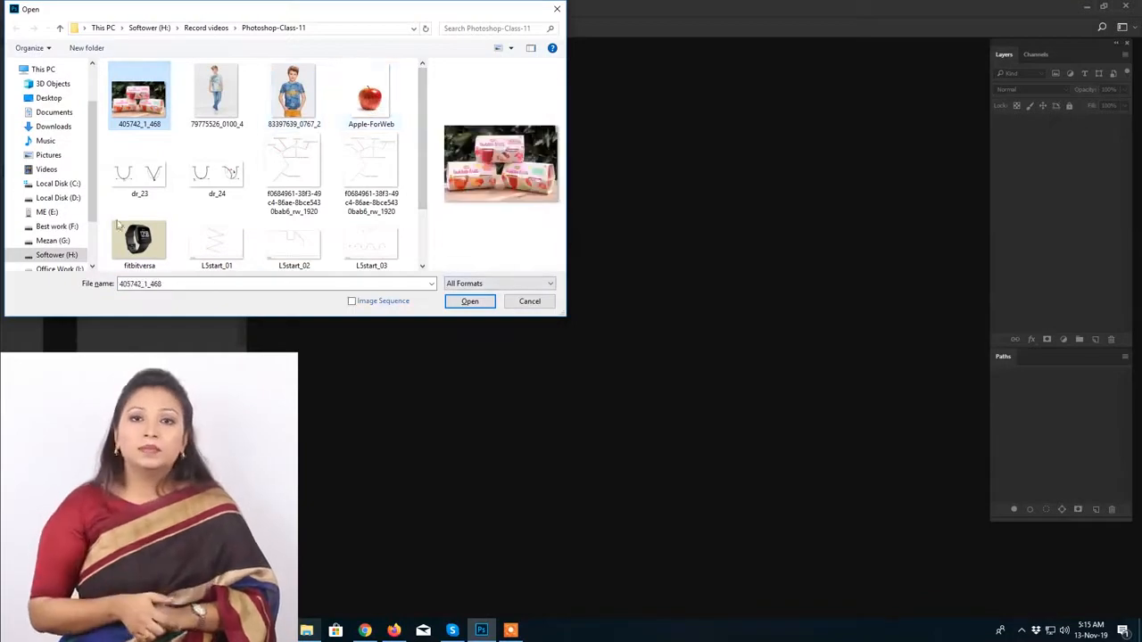
{"action": "left_click", "coordinate": [139, 239], "text": "ctrl"}
{"action": "left_click", "coordinate": [370, 94], "text": "ctrl"}
{"action": "left_click", "coordinate": [470, 300]}
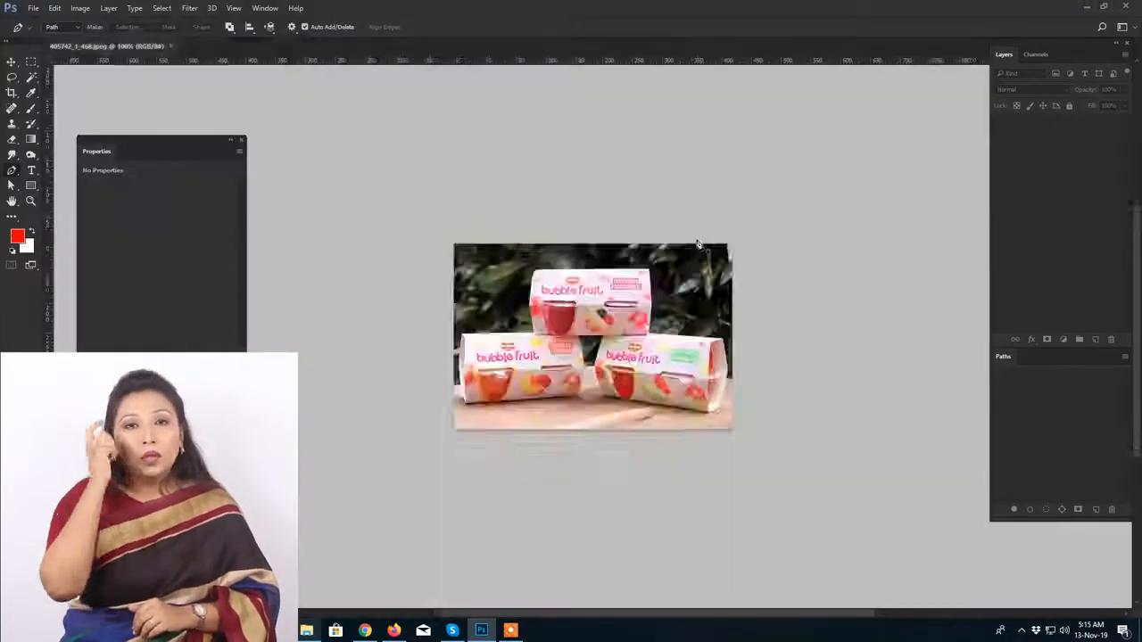
Step: Create a new path in Apple-ForWeb.jpg, with the images fitted on screen and the panels hidden
{"action": "key", "text": "ctrl+0"}
{"action": "key", "text": "ctrl+Tab"}
{"action": "key", "text": "ctrl+0"}
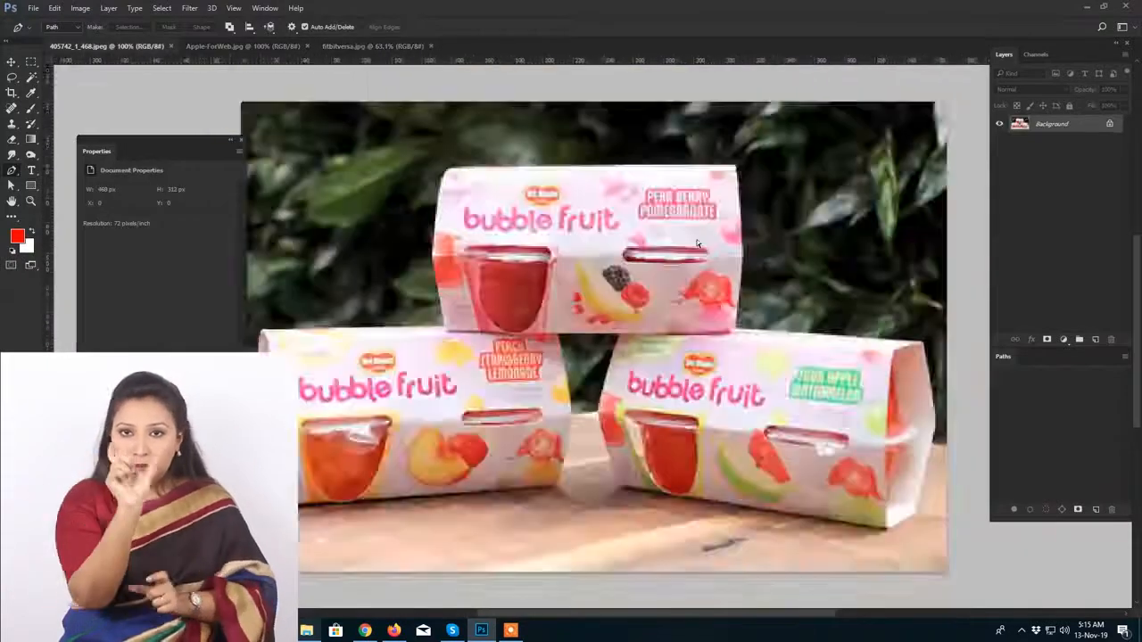
{"action": "key", "text": "ctrl+Tab"}
{"action": "key", "text": "ctrl+0"}
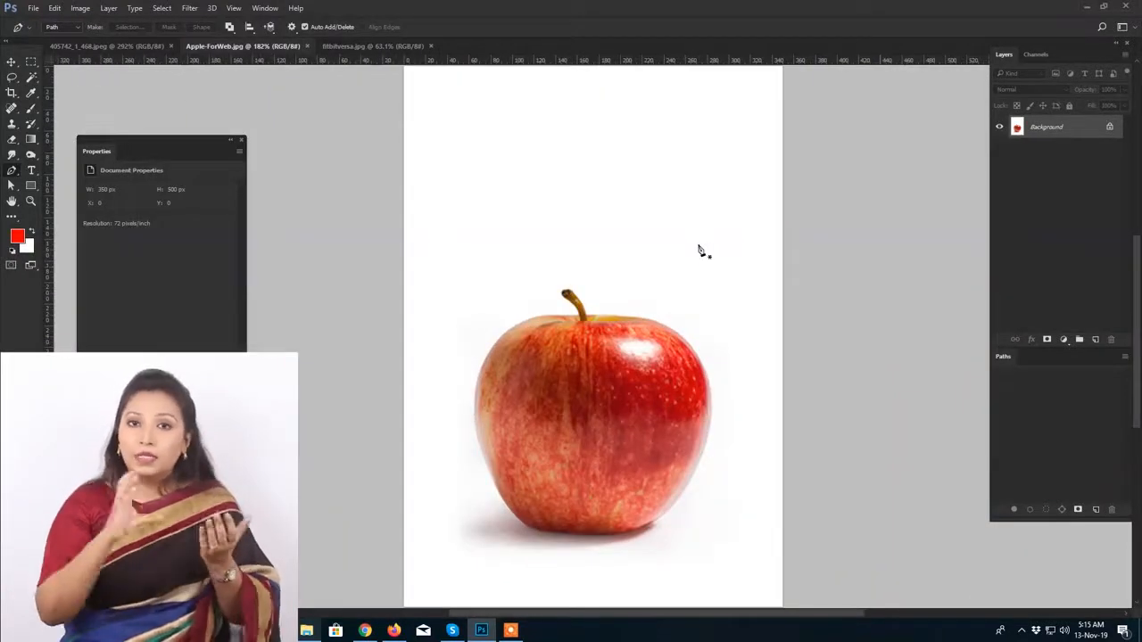
{"action": "left_click", "coordinate": [1096, 509]}
{"action": "key", "text": "Tab"}
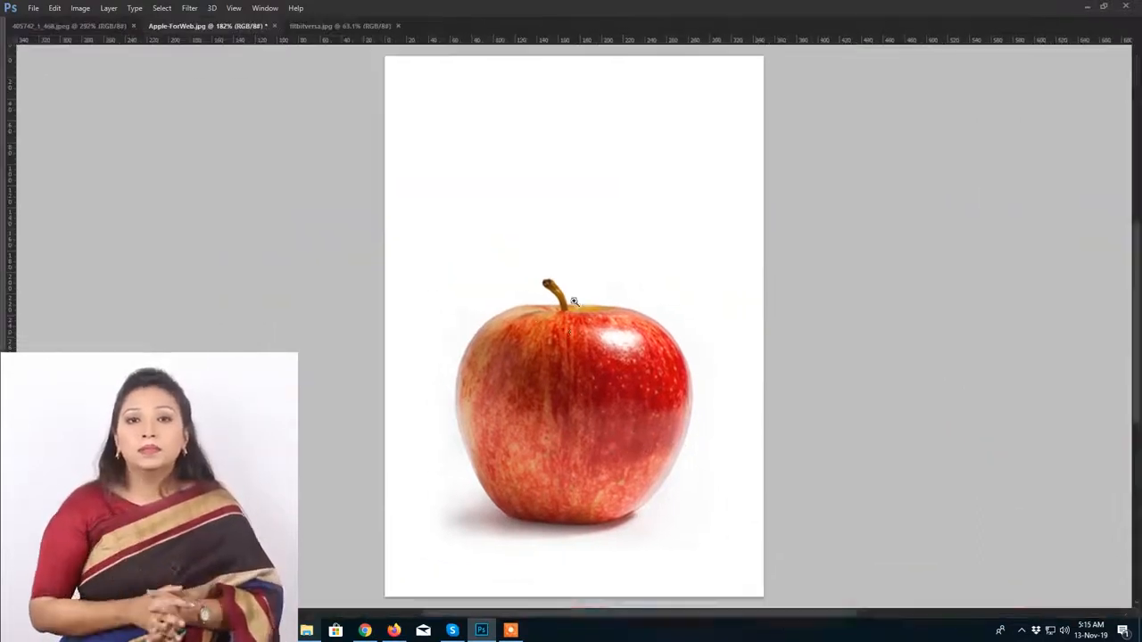
Step: Trace the apple's stem from its left base around the tip to its right base, using smooth anchors on the curves
{"action": "left_click_drag", "start_coordinate": [571, 298], "coordinate": [665, 426]}
{"action": "left_click_drag", "start_coordinate": [512, 367], "coordinate": [598, 391]}
{"action": "left_click", "coordinate": [579, 390]}
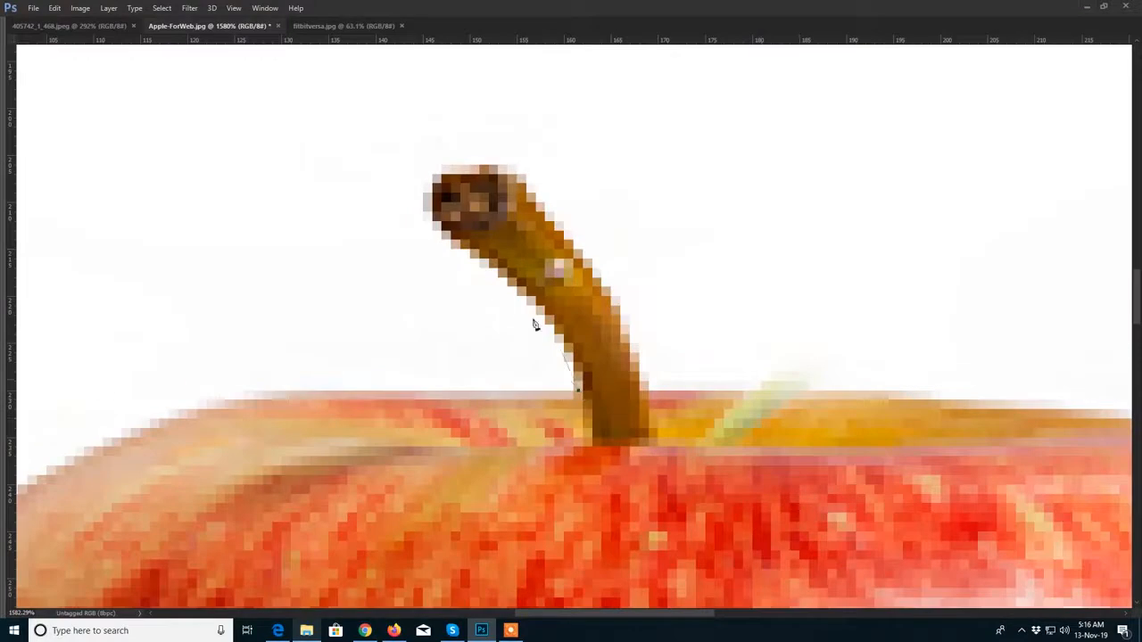
{"action": "left_click_drag", "start_coordinate": [465, 249], "coordinate": [363, 185]}
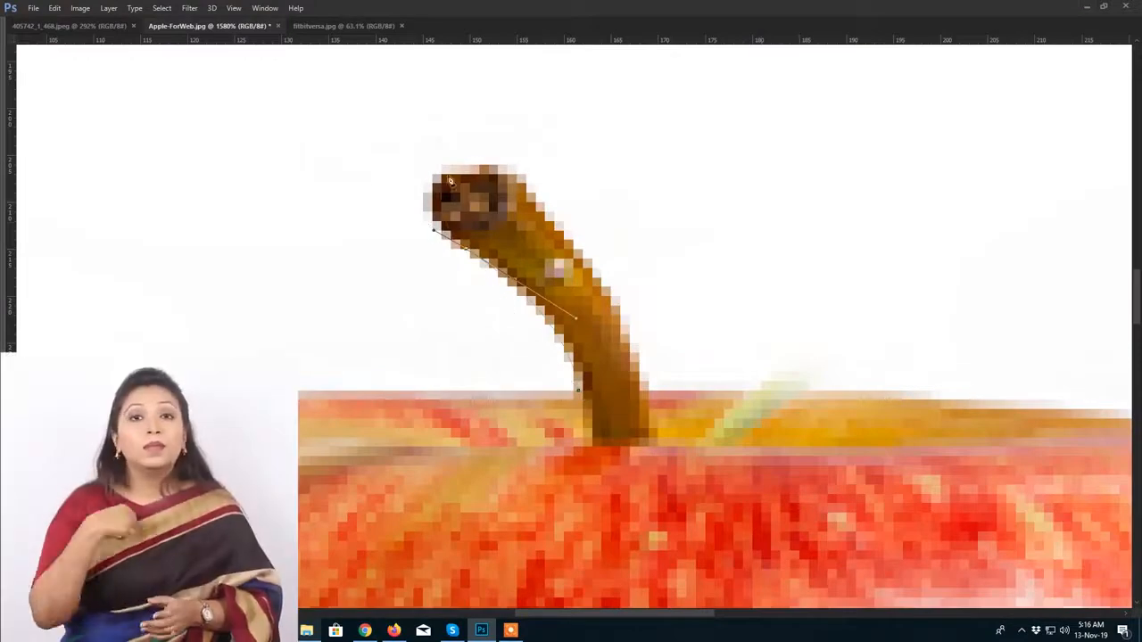
{"action": "left_click_drag", "start_coordinate": [463, 164], "coordinate": [484, 154]}
{"action": "left_click", "coordinate": [555, 225]}
{"action": "left_click_drag", "start_coordinate": [646, 392], "coordinate": [958, 395]}
Step: Trace the apple's right side and underside with smooth anchors as far as the lower-left curve
{"action": "scroll", "coordinate": [687, 379], "scroll_direction": "down", "scroll_amount": 10}
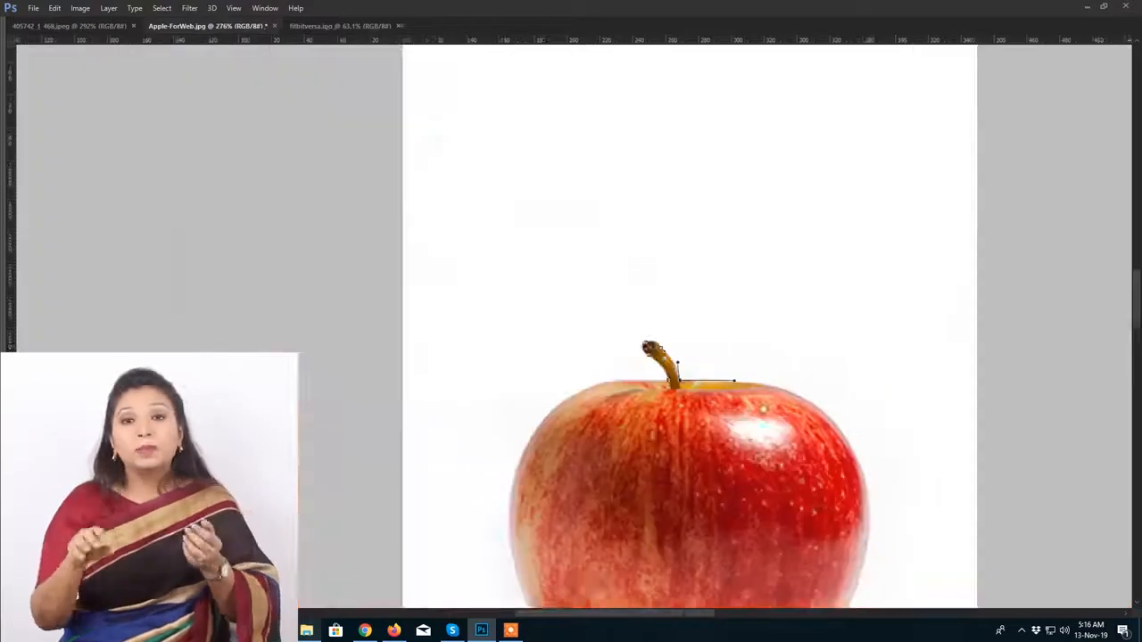
{"action": "scroll", "coordinate": [709, 339], "scroll_direction": "up", "scroll_amount": 3}
{"action": "left_click_drag", "start_coordinate": [675, 334], "coordinate": [704, 495]}
{"action": "scroll", "coordinate": [747, 429], "scroll_direction": "down", "scroll_amount": 3}
{"action": "left_click_drag", "start_coordinate": [618, 527], "coordinate": [909, 254]}
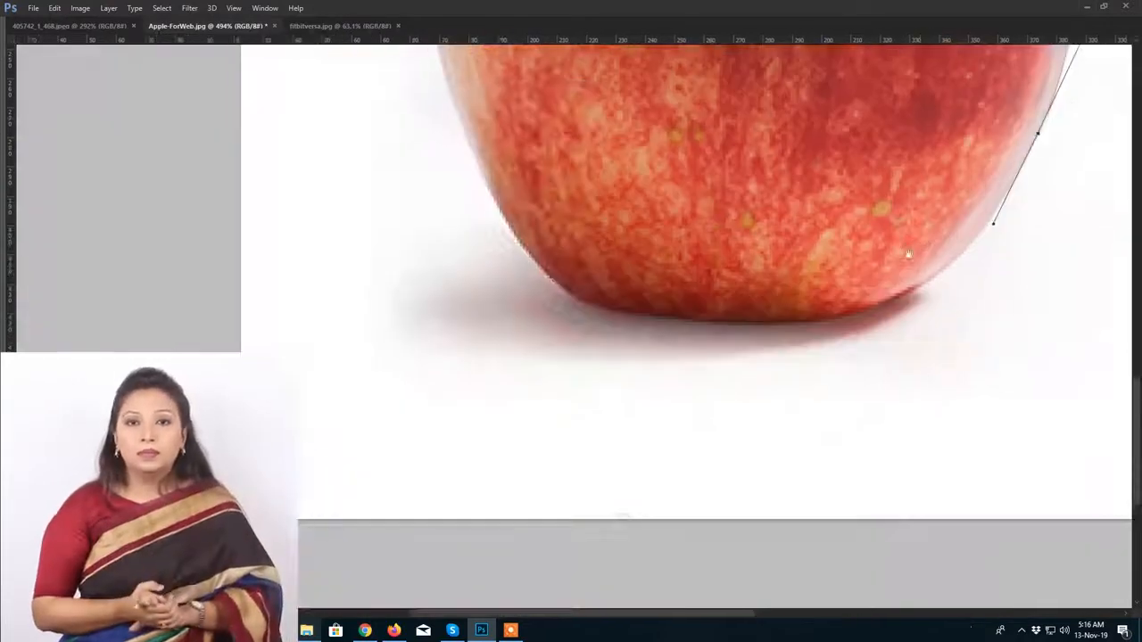
{"action": "left_click_drag", "start_coordinate": [794, 322], "coordinate": [768, 418]}
{"action": "left_click_drag", "start_coordinate": [615, 337], "coordinate": [563, 264]}
{"action": "left_click_drag", "start_coordinate": [649, 434], "coordinate": [751, 640]}
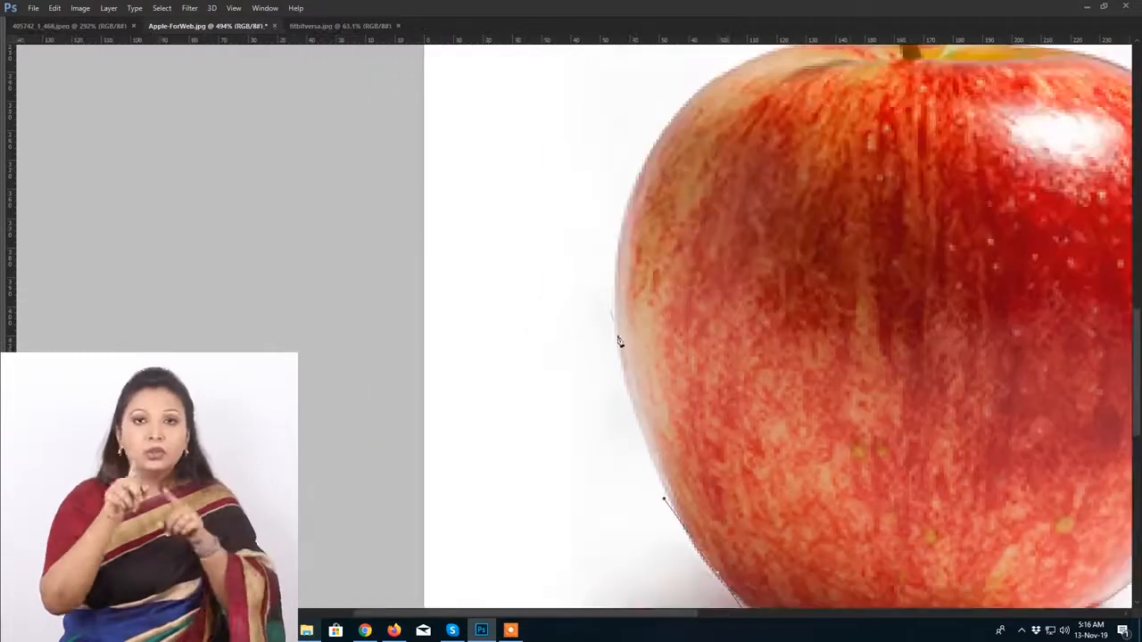
{"action": "left_click_drag", "start_coordinate": [585, 292], "coordinate": [484, 106]}
{"action": "scroll", "coordinate": [607, 335], "scroll_direction": "up", "scroll_amount": 3}
{"action": "key", "text": "ctrl+z"}
Step: Trace the apple's left side with smooth anchors up to its upper-left shoulder and refine the curve's direction handle
{"action": "left_click_drag", "start_coordinate": [672, 455], "coordinate": [630, 430]}
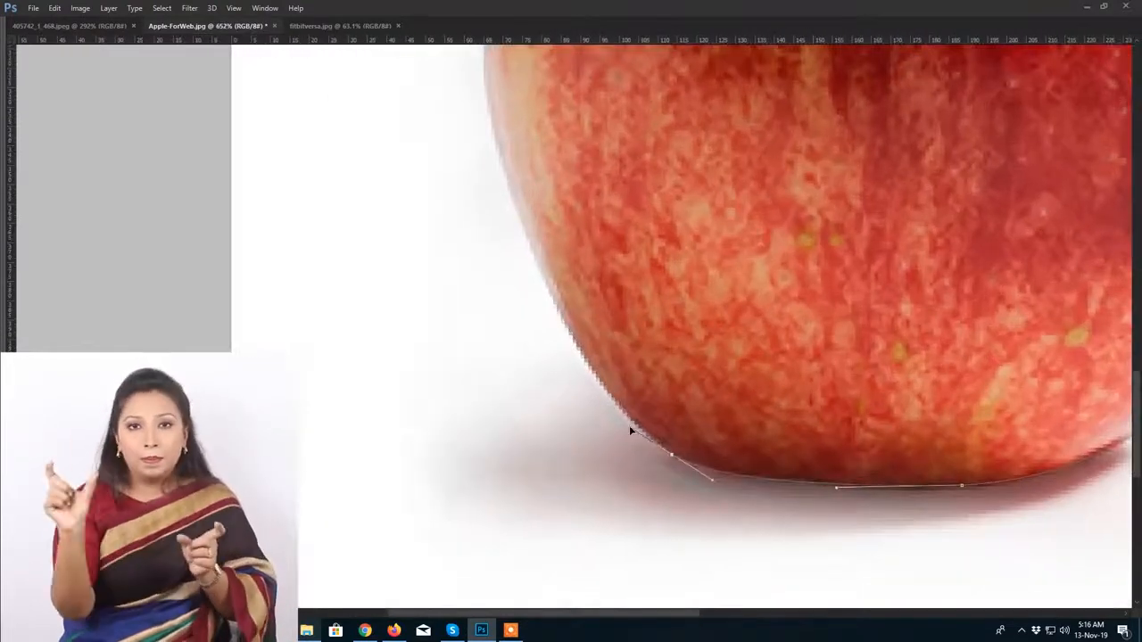
{"action": "left_click_drag", "start_coordinate": [559, 293], "coordinate": [619, 454]}
{"action": "scroll", "coordinate": [619, 454], "scroll_direction": "down", "scroll_amount": 4}
{"action": "left_click_drag", "start_coordinate": [568, 292], "coordinate": [564, 226]}
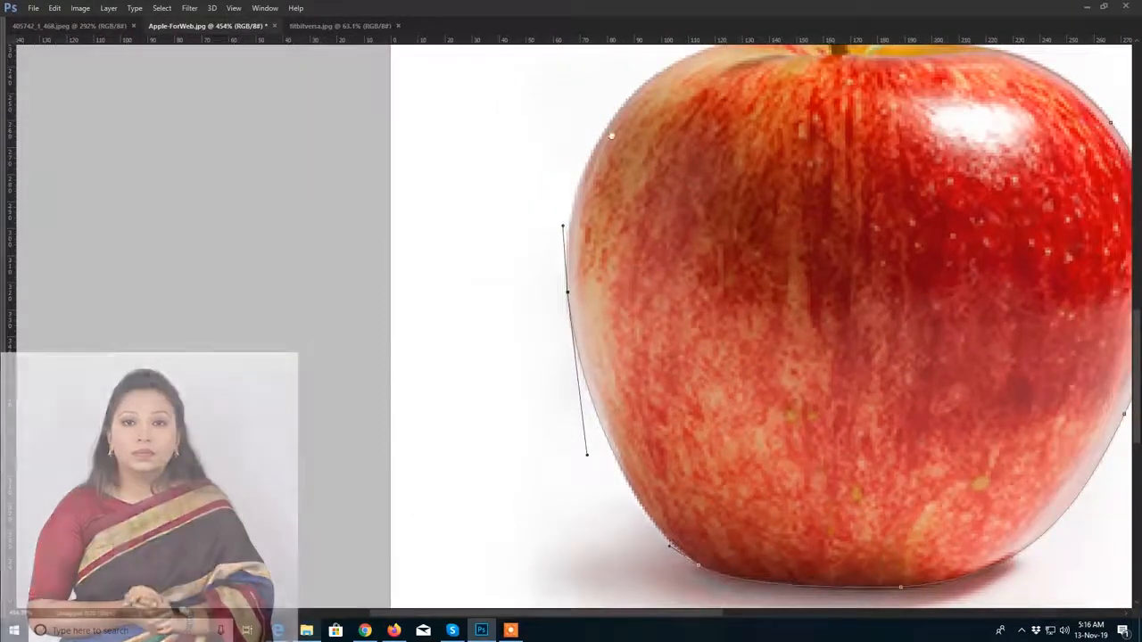
{"action": "left_click_drag", "start_coordinate": [645, 101], "coordinate": [569, 323]}
{"action": "left_click_drag", "start_coordinate": [516, 454], "coordinate": [490, 267]}
{"action": "left_click_drag", "start_coordinate": [570, 224], "coordinate": [697, 214]}
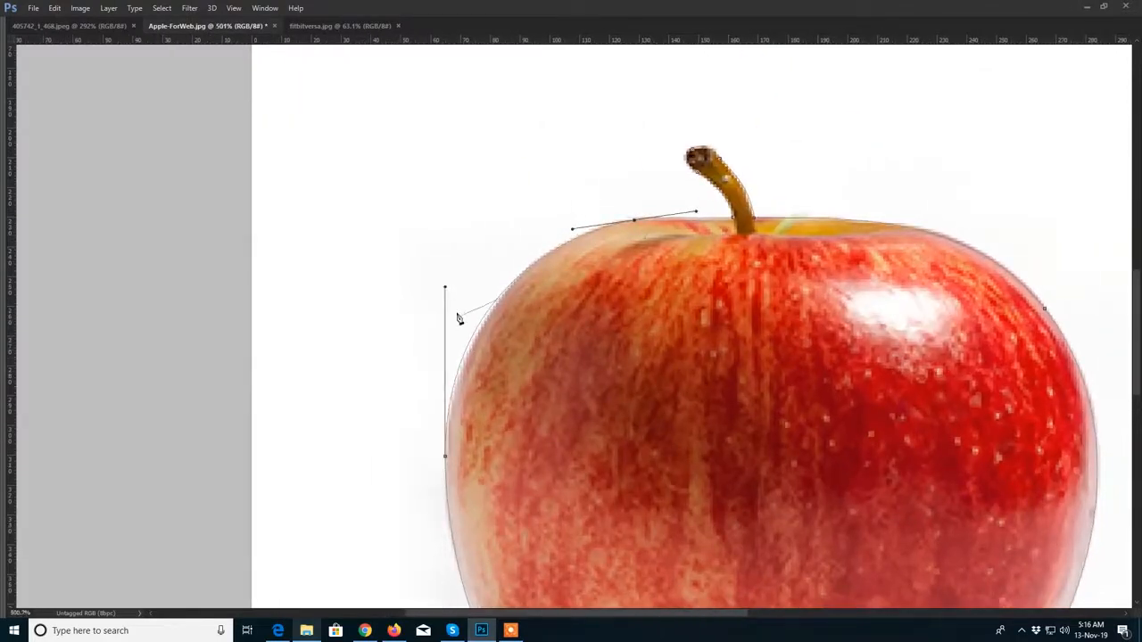
{"action": "left_click_drag", "start_coordinate": [446, 289], "coordinate": [458, 290]}
Step: Close the path at the stem's left base and shorten the last curve's handle to follow the apple's top edge
{"action": "left_click_drag", "start_coordinate": [712, 215], "coordinate": [564, 243]}
{"action": "scroll", "coordinate": [569, 261], "scroll_direction": "up", "scroll_amount": 3}
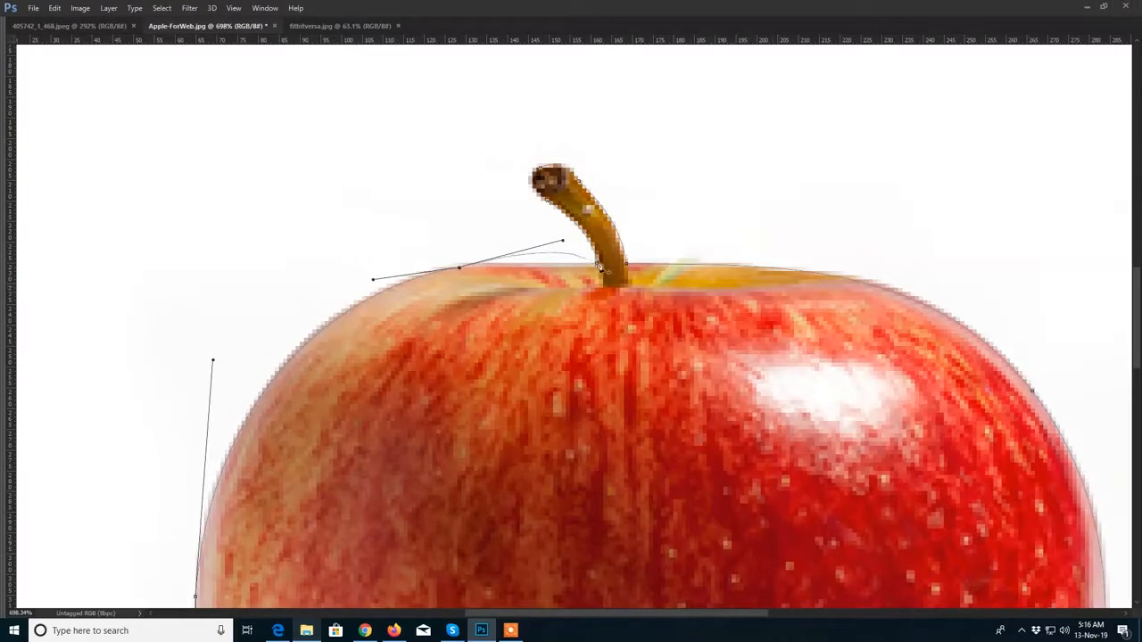
{"action": "left_click", "coordinate": [597, 267]}
{"action": "left_click_drag", "start_coordinate": [530, 289], "coordinate": [529, 289]}
{"action": "left_click_drag", "start_coordinate": [487, 246], "coordinate": [491, 297]}
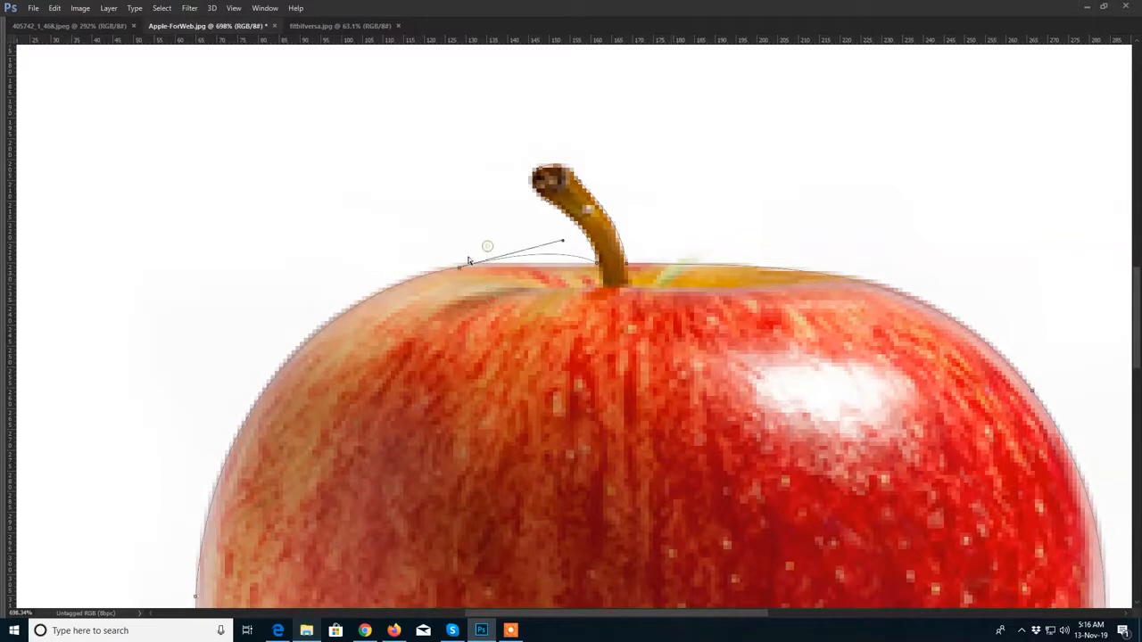
{"action": "left_click_drag", "start_coordinate": [562, 243], "coordinate": [490, 262]}
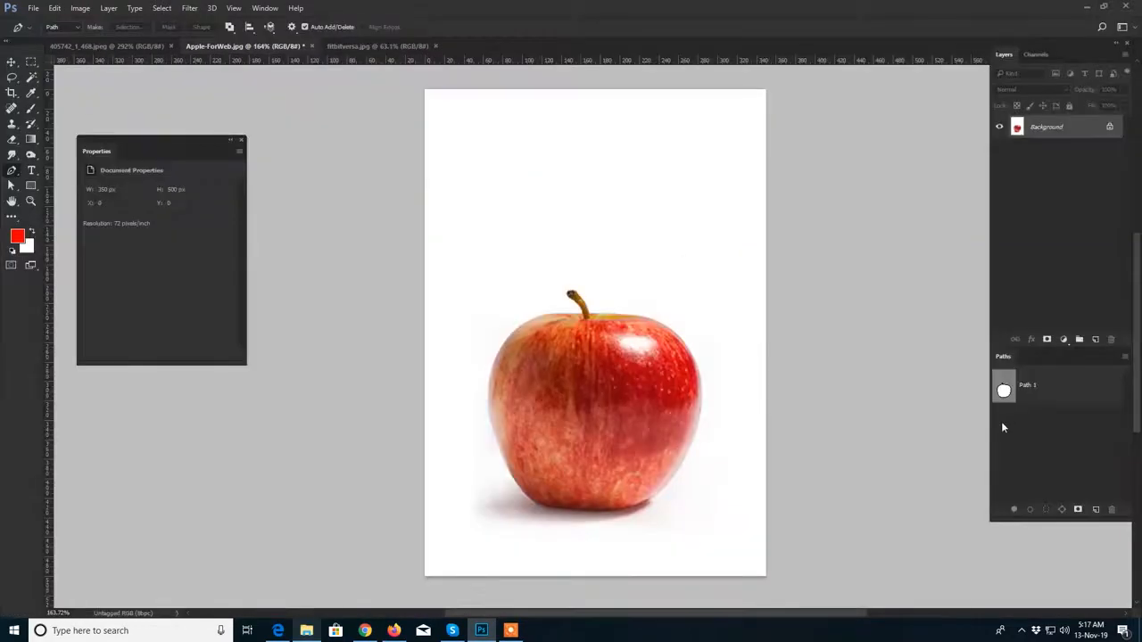
Step: Load the apple's path as a selection, deselect it, and load the path as a selection again
{"action": "left_click", "coordinate": [1004, 390], "text": "ctrl"}
{"action": "key", "text": "ctrl+d"}
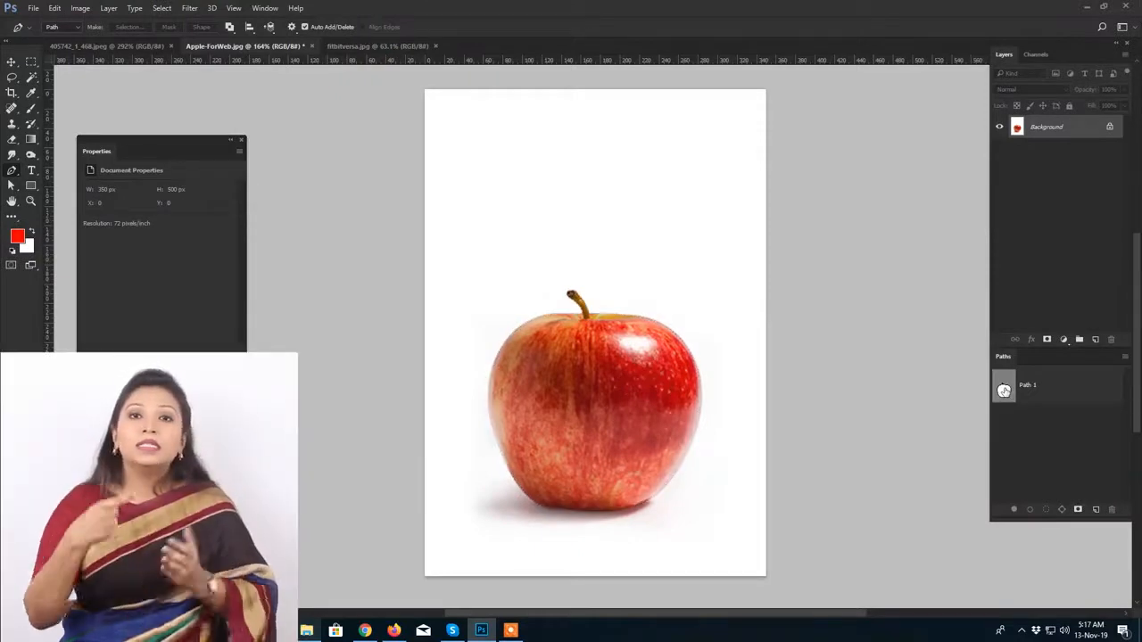
{"action": "left_click", "coordinate": [1004, 391]}
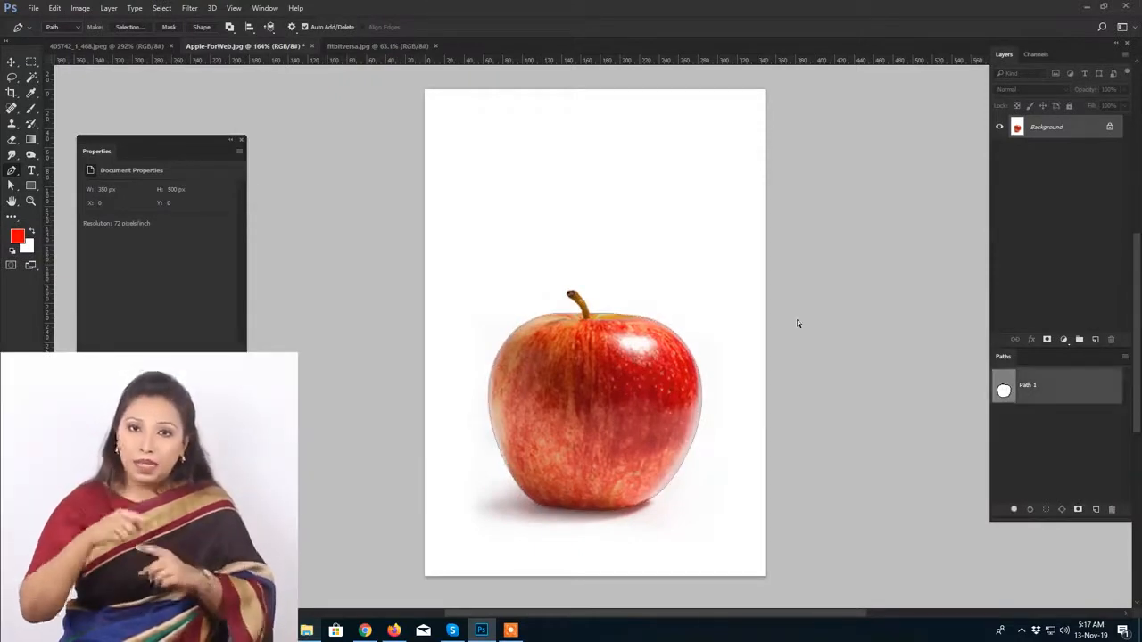
{"action": "key", "text": "Return"}
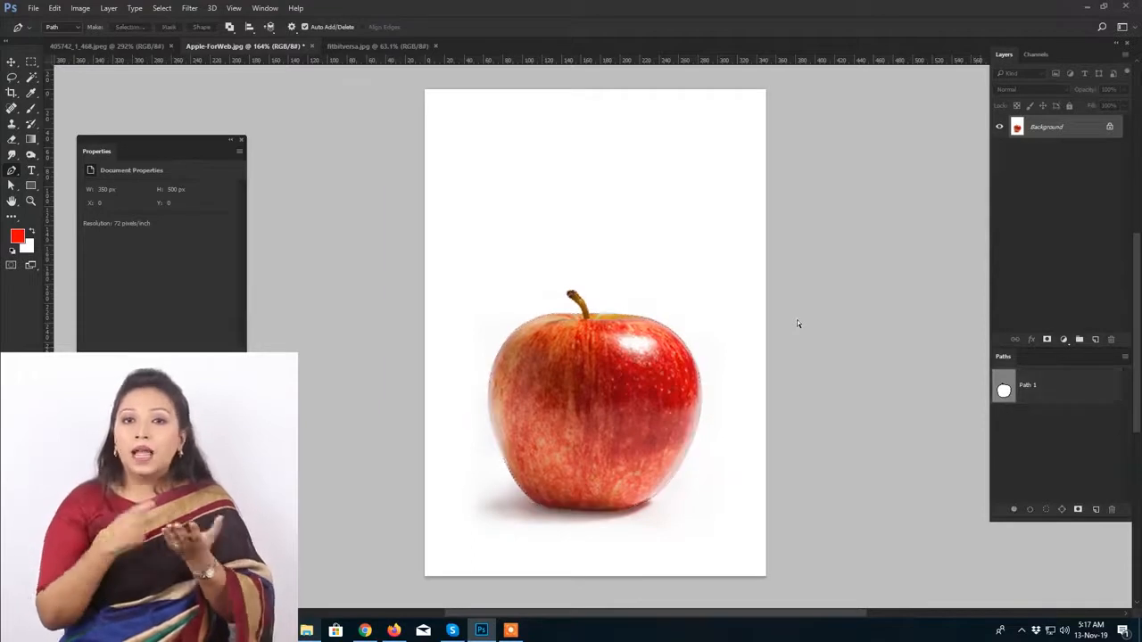
Step: Load Path 1 as a selection and copy the selected apple to a new layer
{"action": "left_click", "coordinate": [1006, 391]}
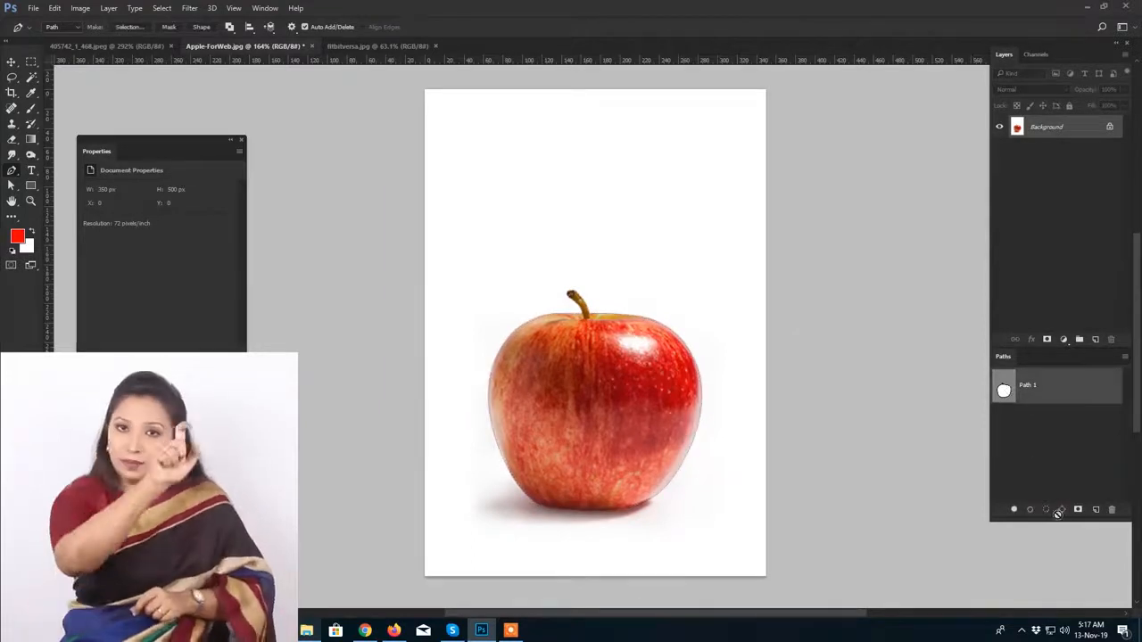
{"action": "left_click", "coordinate": [1046, 512]}
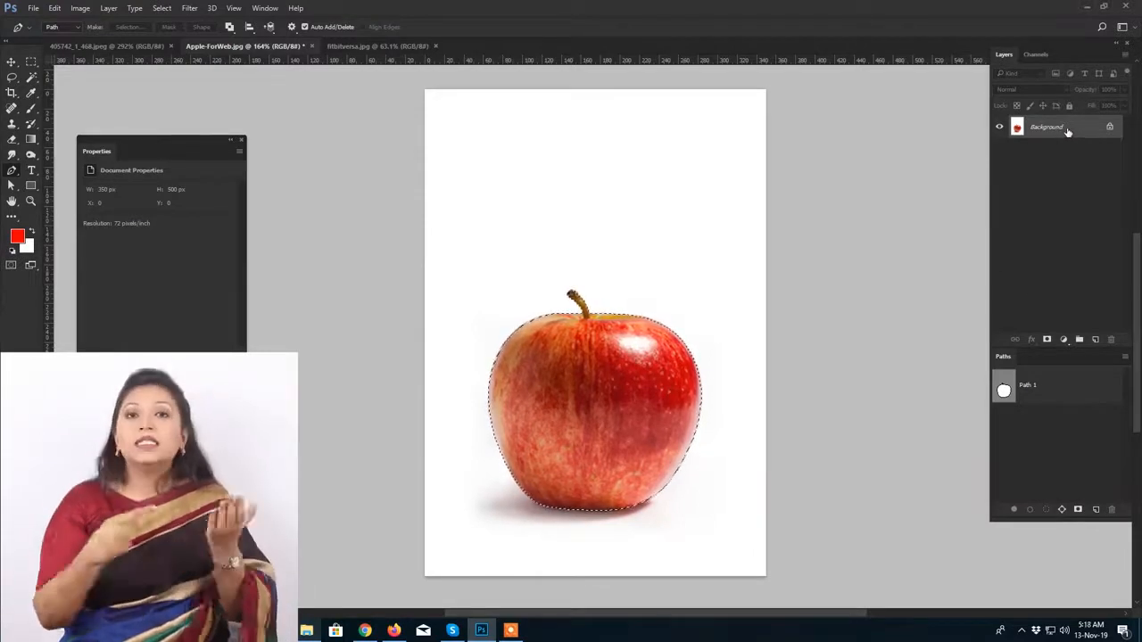
{"action": "key", "text": "ctrl+j"}
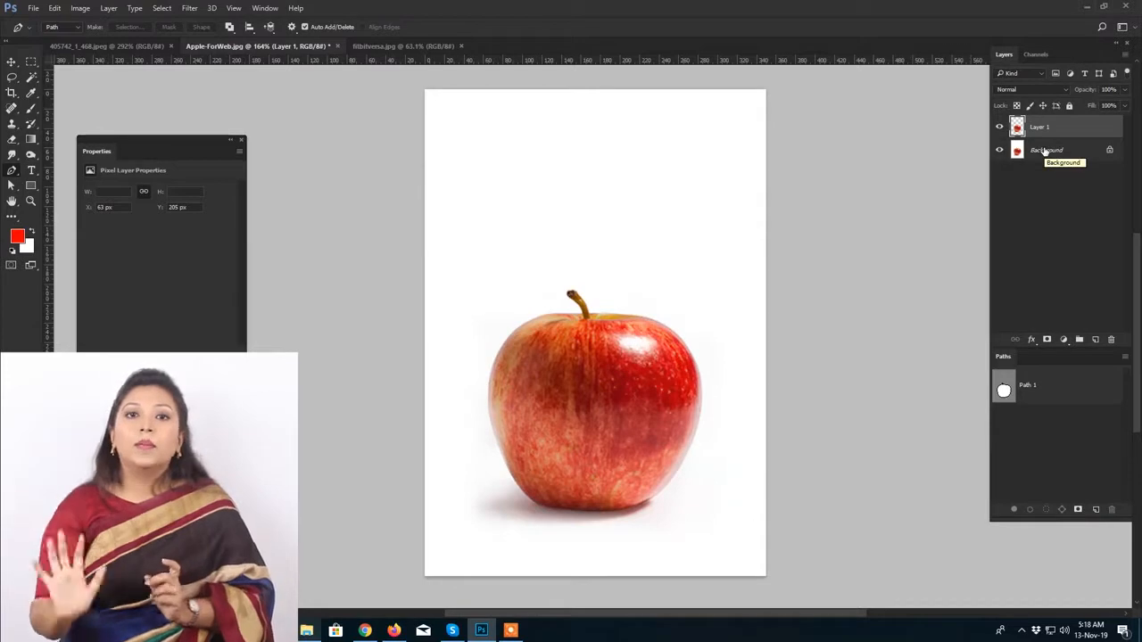
Step: Try moving the cut-out apple layer upward and undo the move
{"action": "left_click", "coordinate": [1045, 150]}
{"action": "left_click", "coordinate": [1042, 130]}
{"action": "key", "text": "v"}
{"action": "left_click_drag", "start_coordinate": [605, 407], "coordinate": [594, 206]}
{"action": "key", "text": "ctrl+z"}
Step: Add a light blue Solid Color fill layer between the Background and the cut-out apple
{"action": "left_click", "coordinate": [1053, 148]}
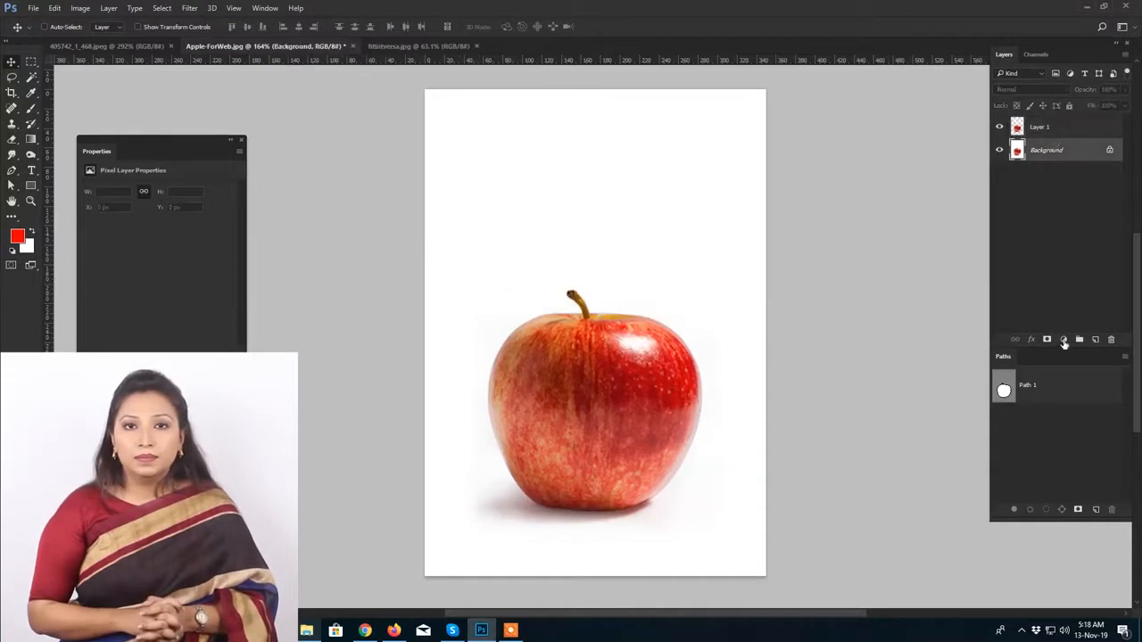
{"action": "left_click", "coordinate": [1052, 130]}
{"action": "left_click", "coordinate": [1064, 340]}
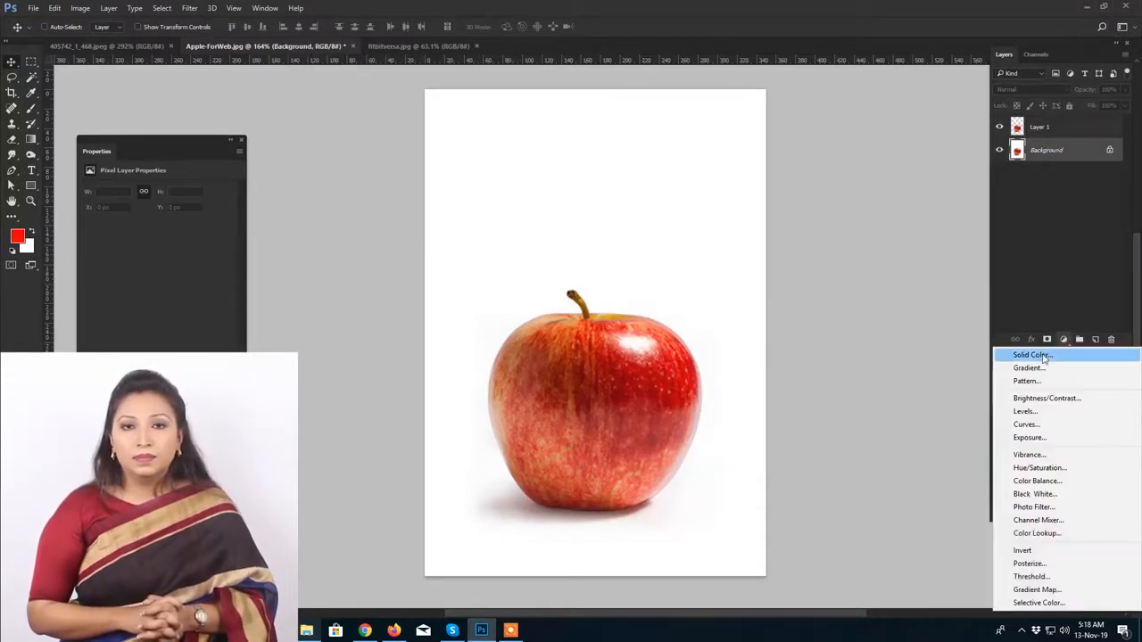
{"action": "left_click", "coordinate": [1032, 356]}
{"action": "left_click", "coordinate": [741, 137]}
{"action": "left_click", "coordinate": [785, 227]}
{"action": "left_click", "coordinate": [805, 185]}
{"action": "left_click", "coordinate": [783, 148]}
{"action": "left_click_drag", "start_coordinate": [870, 188], "coordinate": [854, 215]}
{"action": "left_click", "coordinate": [762, 175]}
{"action": "left_click", "coordinate": [780, 201]}
{"action": "left_click", "coordinate": [787, 161]}
{"action": "left_click", "coordinate": [774, 150]}
{"action": "key", "text": "Return"}
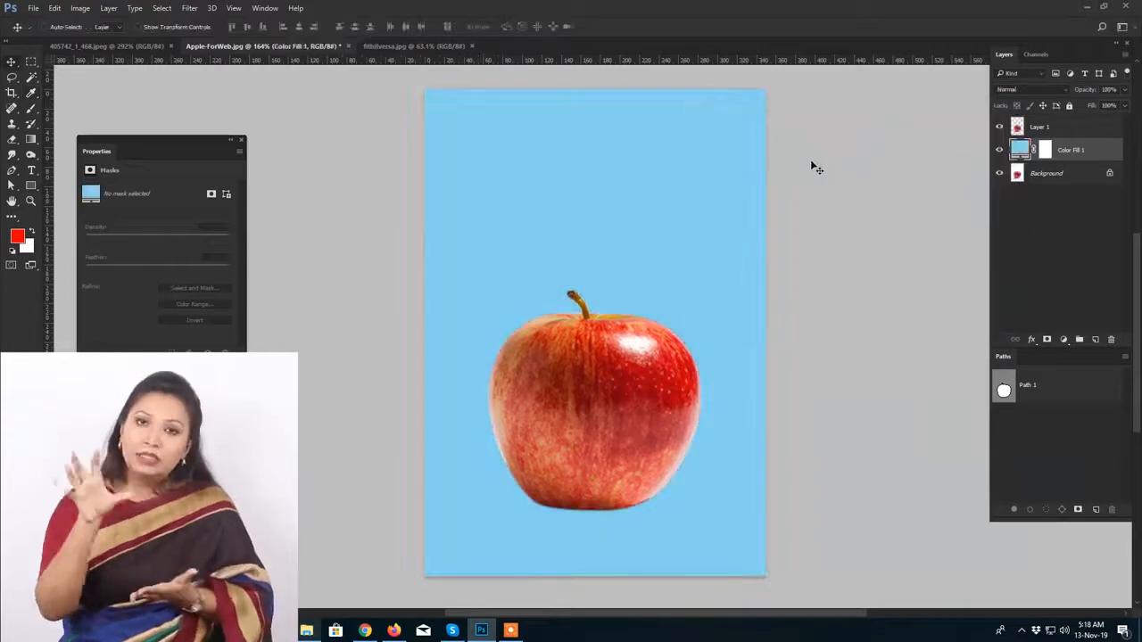
Step: Close the finished apple image to return to 405742_1_468.jpeg
{"action": "scroll", "coordinate": [813, 167], "scroll_direction": "up", "scroll_amount": 1}
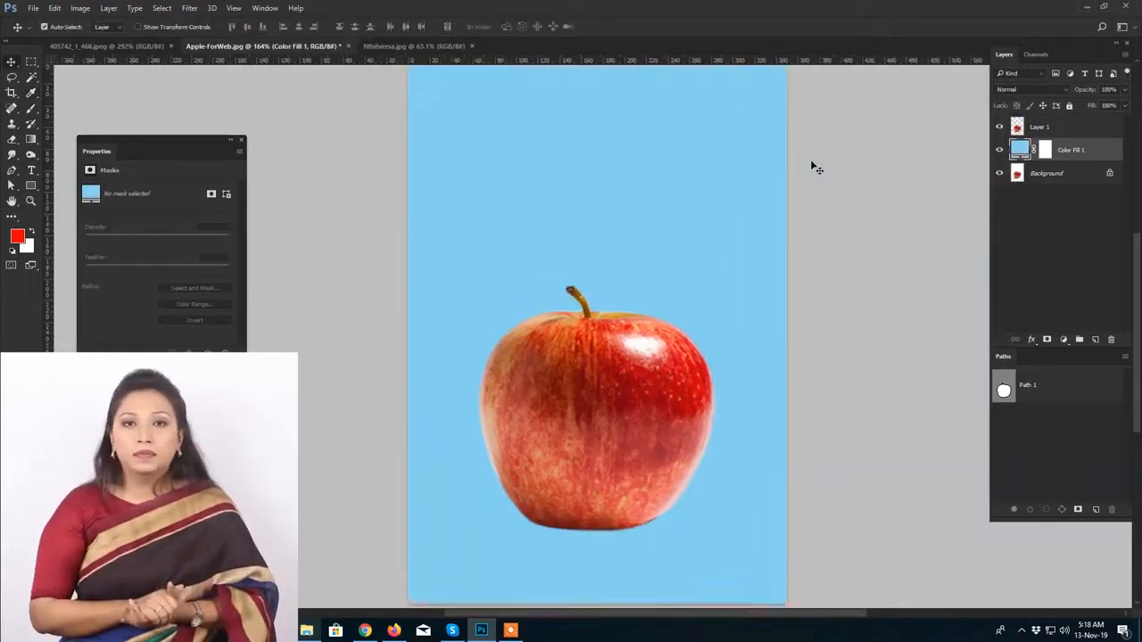
{"action": "key", "text": "ctrl+w"}
{"action": "left_click", "coordinate": [626, 236]}
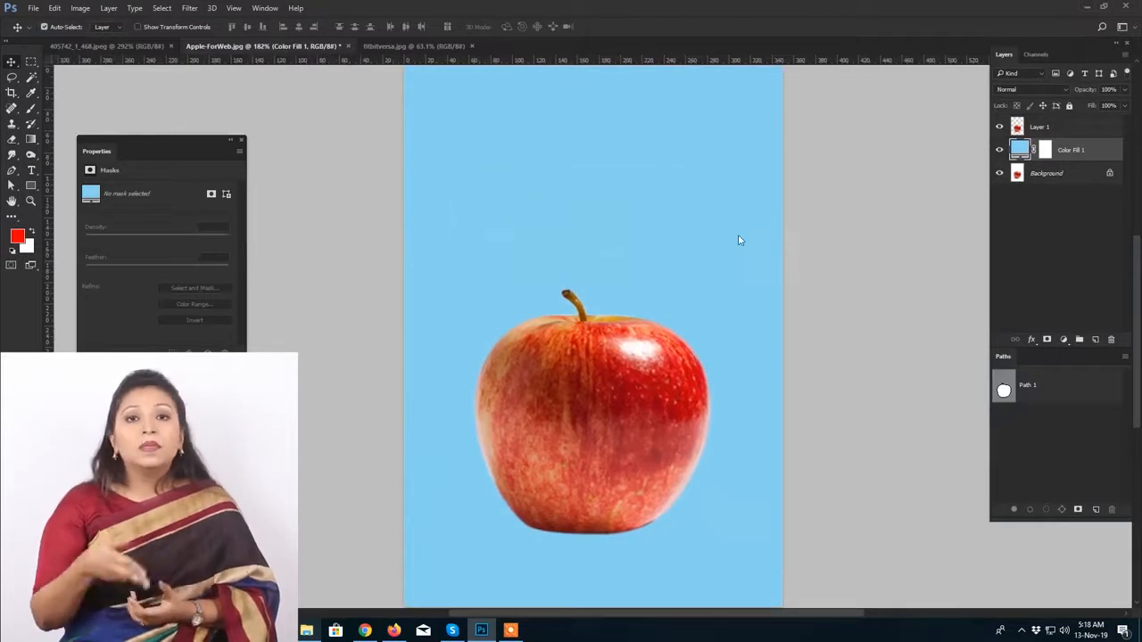
{"action": "key", "text": "ctrl+shift+s"}
{"action": "key", "text": "Return"}
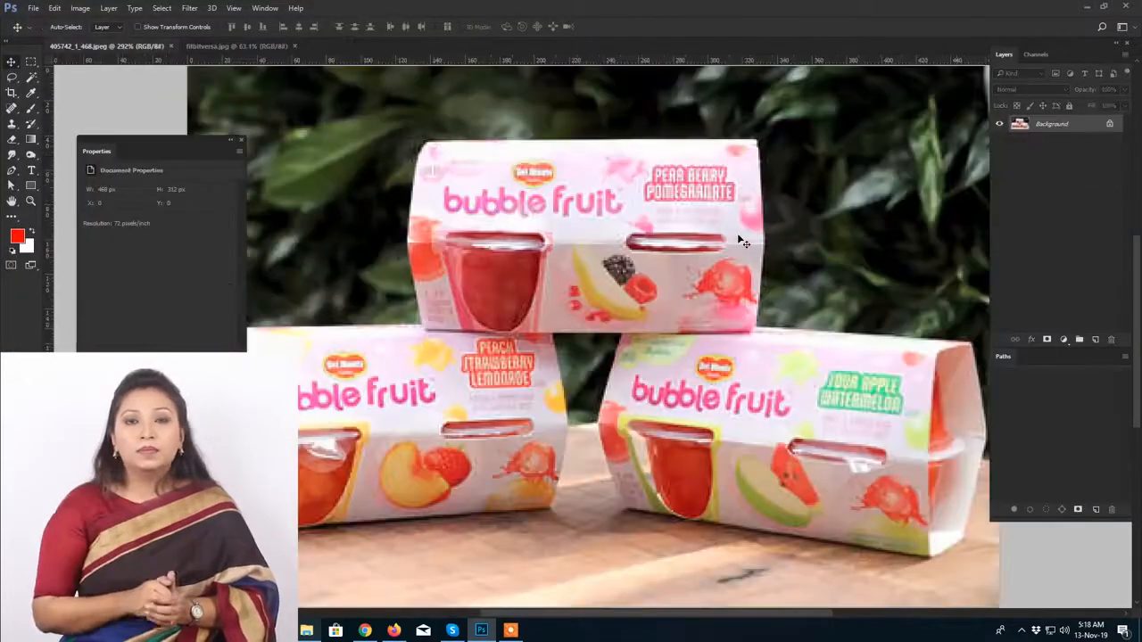
Step: Create a new path in 405742_1_468.jpeg and start it where the top box meets the right box's upper edge
{"action": "scroll", "coordinate": [485, 234], "scroll_direction": "down", "scroll_amount": 8}
{"action": "scroll", "coordinate": [481, 257], "scroll_direction": "up", "scroll_amount": 5}
{"action": "key", "text": "p"}
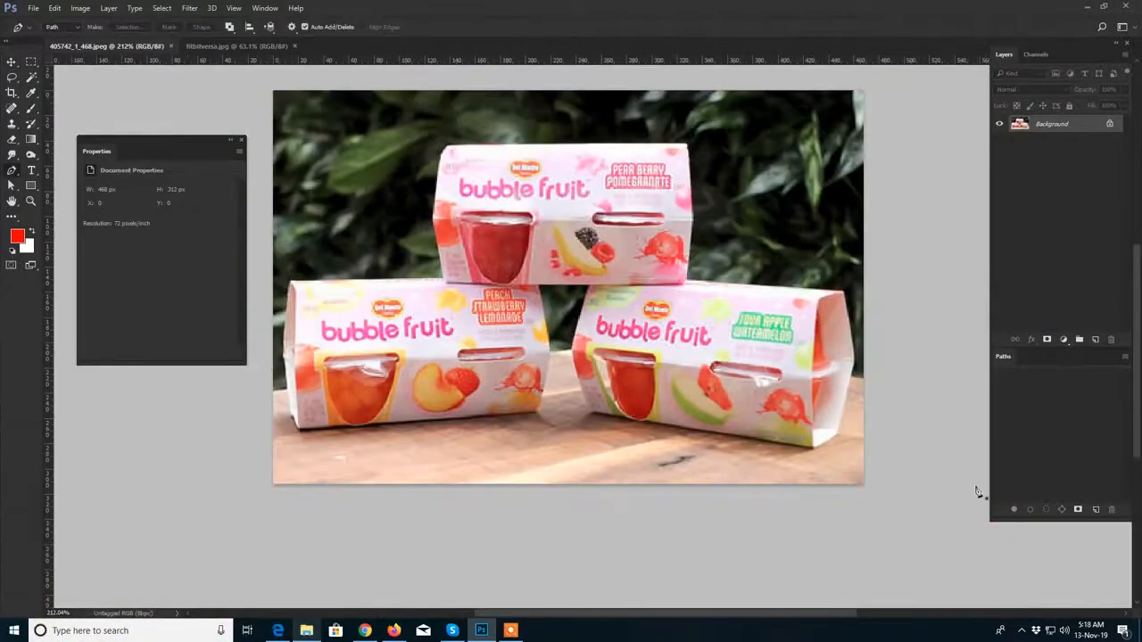
{"action": "left_click", "coordinate": [1096, 510]}
{"action": "key", "text": "Tab"}
{"action": "scroll", "coordinate": [728, 308], "scroll_direction": "up", "scroll_amount": 8}
{"action": "left_click_drag", "start_coordinate": [933, 323], "coordinate": [541, 274]}
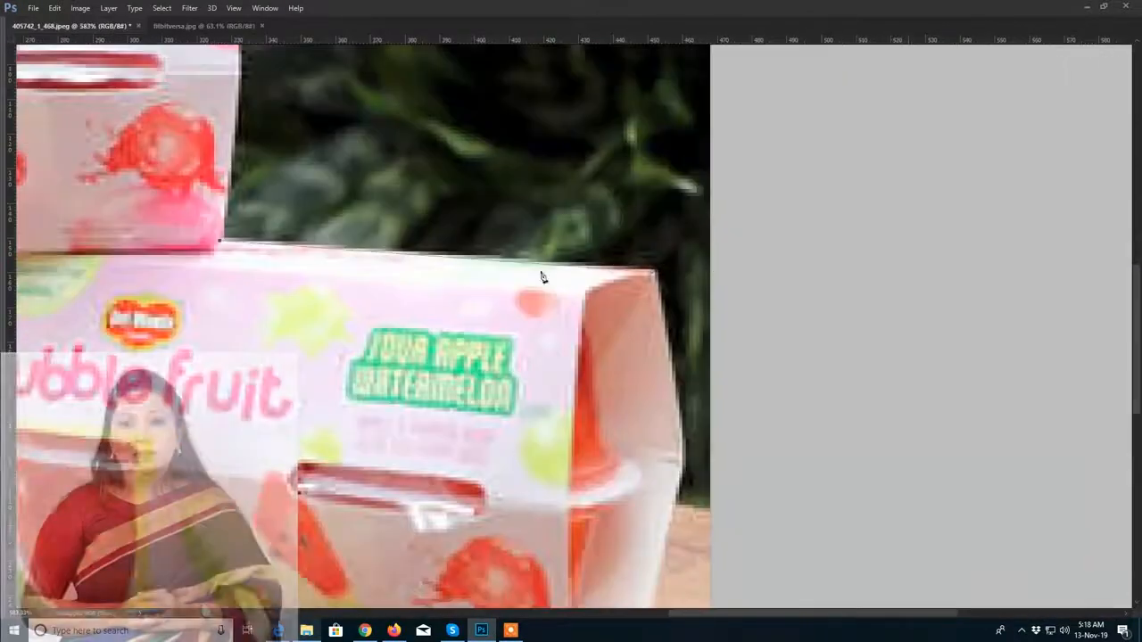
Step: Trace the right box's upper edge and outer side down to its lower front corner
{"action": "left_click", "coordinate": [649, 267]}
{"action": "left_click_drag", "start_coordinate": [688, 464], "coordinate": [684, 305]}
{"action": "left_click", "coordinate": [680, 295]}
{"action": "left_click", "coordinate": [711, 347]}
{"action": "left_click_drag", "start_coordinate": [636, 502], "coordinate": [835, 277]}
{"action": "left_click", "coordinate": [781, 315]}
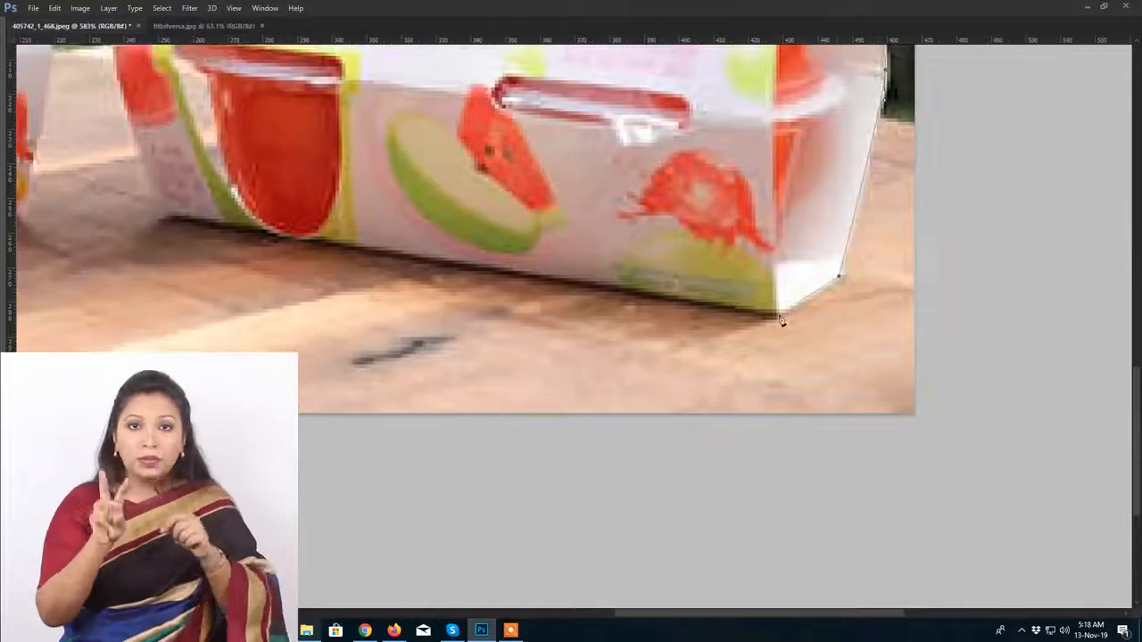
Step: Trace the right box's bottom edge to its lower-left corner and anchor the bend on its left side
{"action": "left_click_drag", "start_coordinate": [571, 268], "coordinate": [773, 311]}
{"action": "left_click", "coordinate": [366, 257]}
{"action": "left_click_drag", "start_coordinate": [553, 302], "coordinate": [601, 504]}
{"action": "left_click_drag", "start_coordinate": [364, 292], "coordinate": [361, 250]}
{"action": "left_click", "coordinate": [364, 293], "text": "alt"}
Step: Trace around the gap beneath the top box and down to a corner anchor on the left box's right-side bend
{"action": "left_click", "coordinate": [398, 150]}
{"action": "left_click_drag", "start_coordinate": [399, 151], "coordinate": [383, 215]}
{"action": "left_click", "coordinate": [415, 110]}
{"action": "left_click", "coordinate": [275, 112]}
{"action": "left_click_drag", "start_coordinate": [310, 338], "coordinate": [554, 321]}
{"action": "left_click", "coordinate": [550, 226], "text": "alt"}
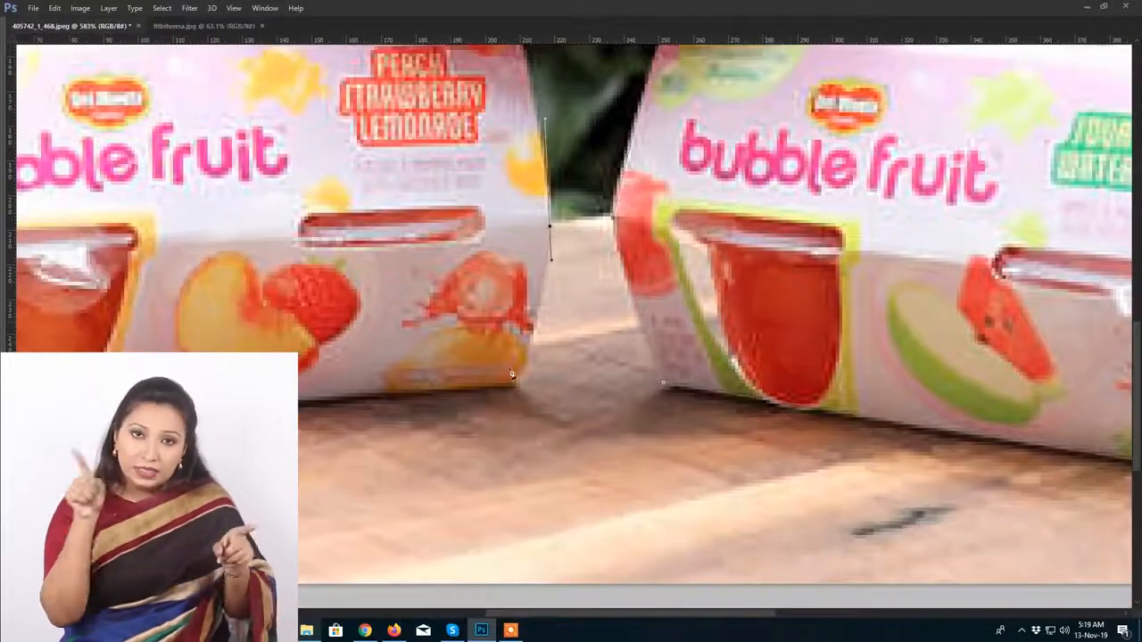
Step: Trace the left box's bottom edge from its lower-right corner and continue up to its left-side bend
{"action": "left_click", "coordinate": [518, 386]}
{"action": "left_click_drag", "start_coordinate": [513, 389], "coordinate": [752, 381]}
{"action": "left_click", "coordinate": [561, 398]}
{"action": "left_click_drag", "start_coordinate": [559, 398], "coordinate": [935, 375]}
{"action": "left_click", "coordinate": [487, 405]}
{"action": "left_click", "coordinate": [461, 361]}
{"action": "left_click", "coordinate": [447, 203]}
Step: Finish the left box's outer side and upper edge, and continue the path up to the top box's left-side bend
{"action": "left_click_drag", "start_coordinate": [449, 202], "coordinate": [449, 425]}
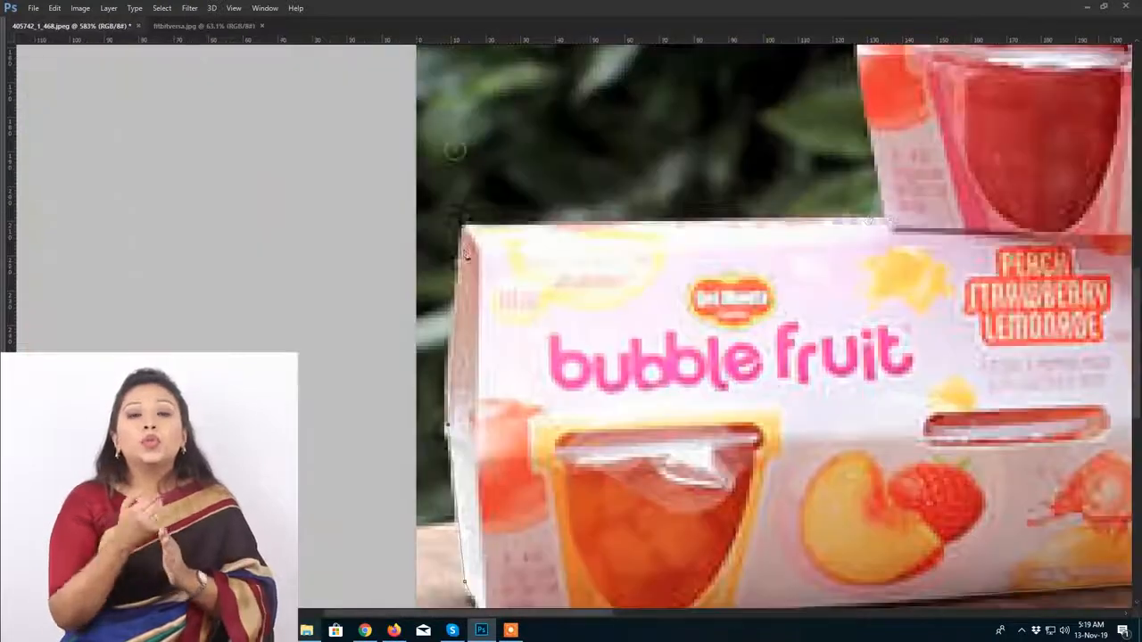
{"action": "left_click", "coordinate": [877, 233]}
{"action": "left_click_drag", "start_coordinate": [877, 234], "coordinate": [814, 516]}
{"action": "left_click", "coordinate": [792, 341]}
Step: Trace the top box's upper edge from its upper-left corner and close the stacked boxes' outline
{"action": "left_click", "coordinate": [553, 275]}
{"action": "left_click_drag", "start_coordinate": [828, 151], "coordinate": [612, 275]}
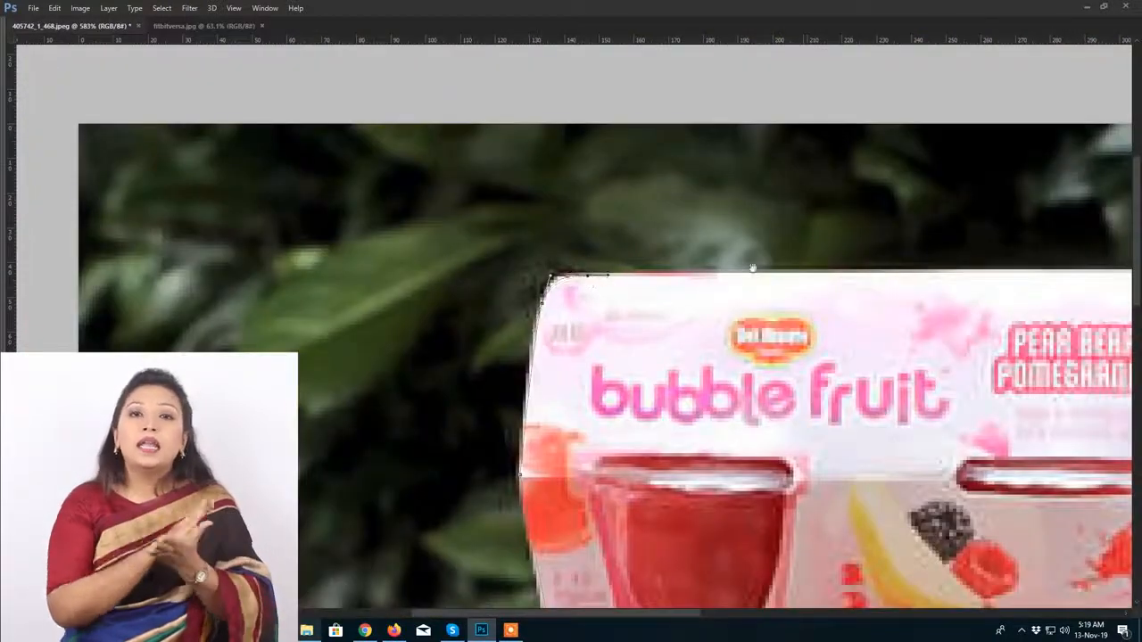
{"action": "left_click_drag", "start_coordinate": [964, 270], "coordinate": [389, 162]}
{"action": "left_click", "coordinate": [639, 166]}
{"action": "scroll", "coordinate": [683, 446], "scroll_direction": "down", "scroll_amount": 5}
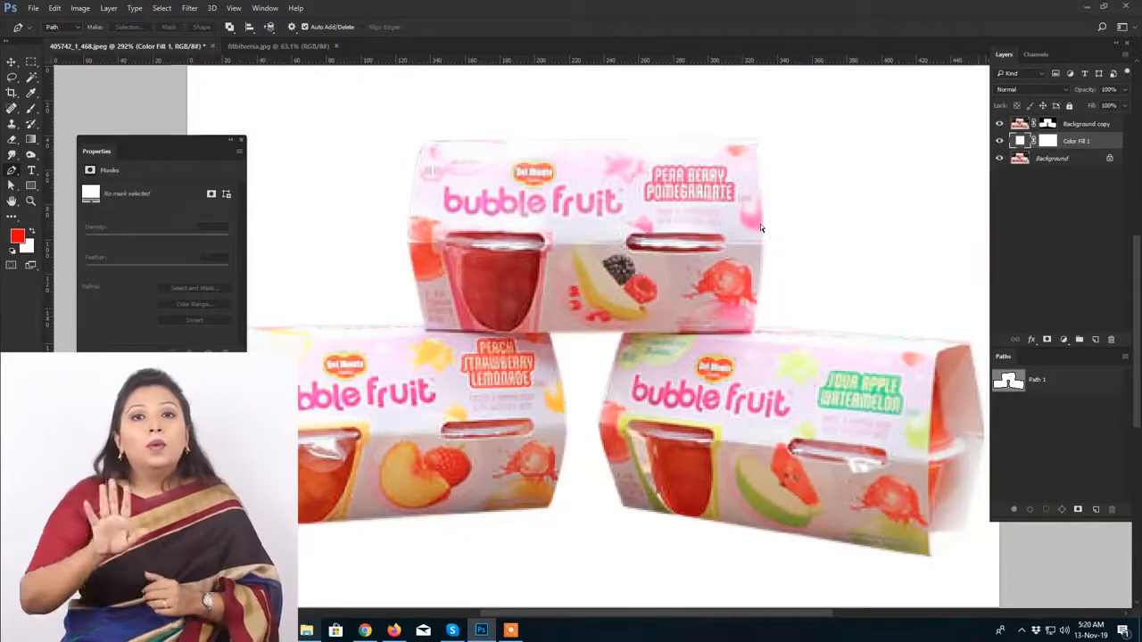
Step: Close the stacked-boxes document 405742_1_468.jpeg and save its changes
{"action": "key", "text": "ctrl+w"}
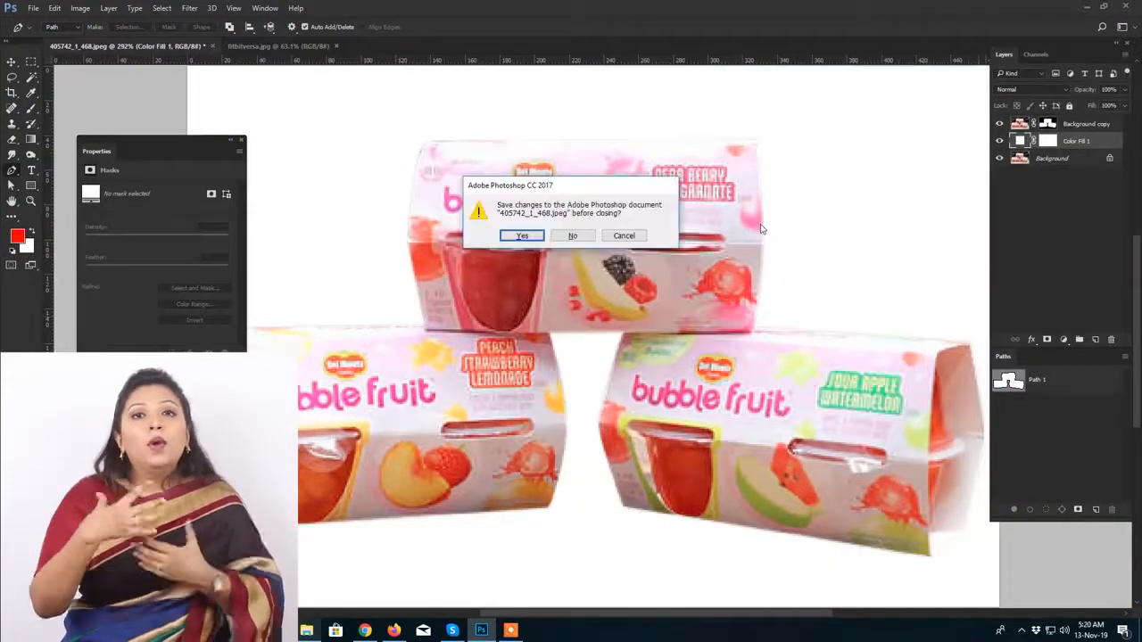
{"action": "key", "text": "Return"}
{"action": "key", "text": "Return"}
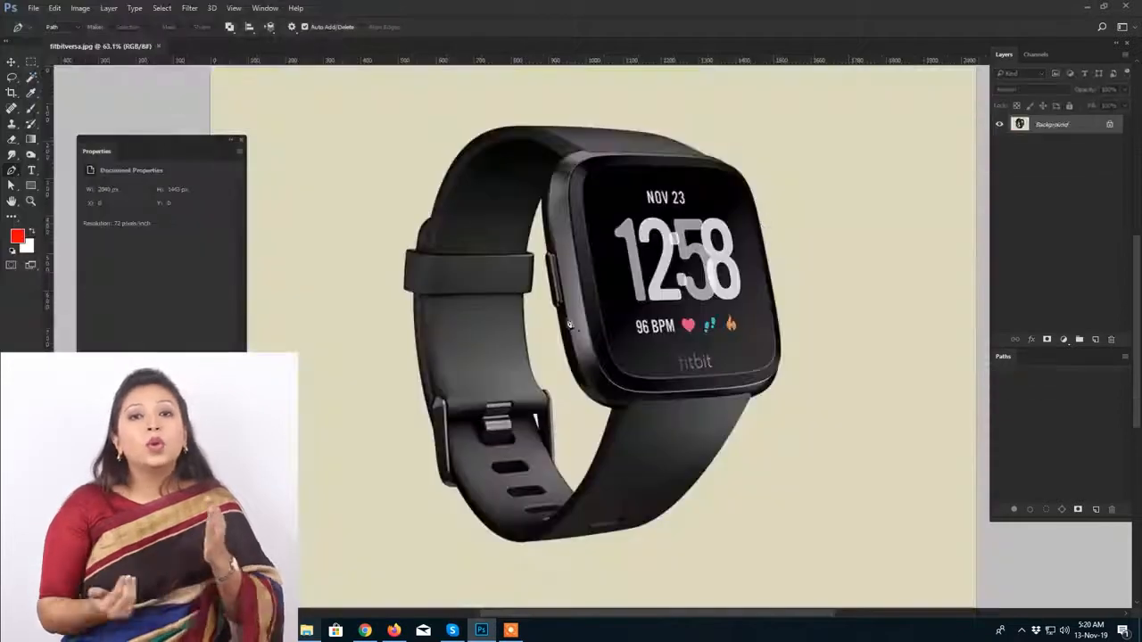
Step: Create a new path for the watch and trace the strap's outer left edge up to a corner anchor beneath the strap loop
{"action": "left_click", "coordinate": [1099, 509]}
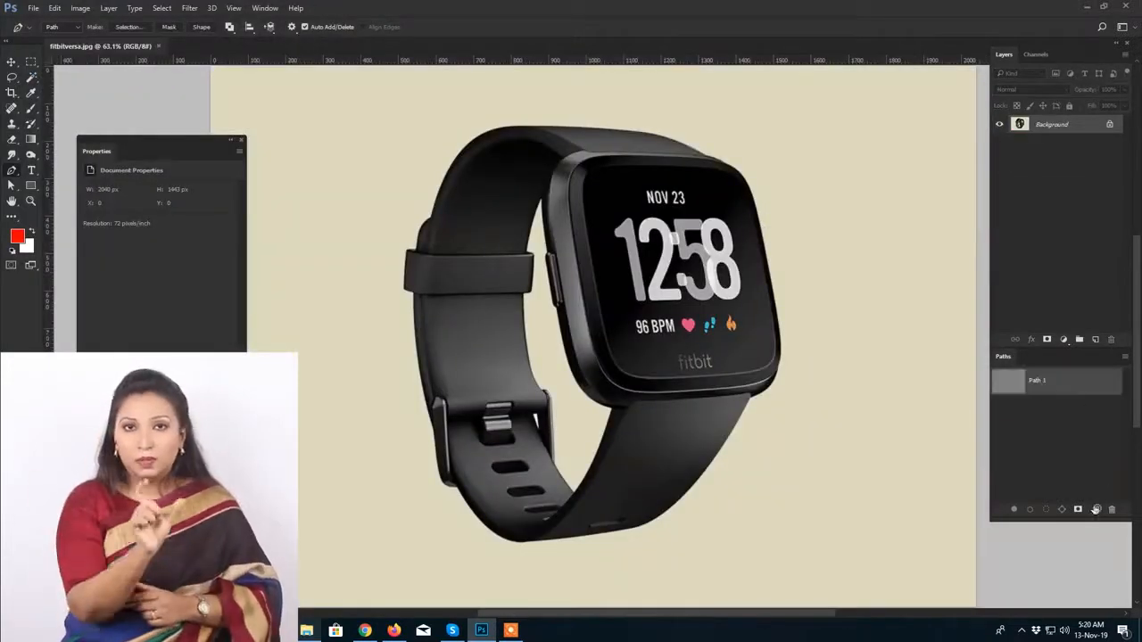
{"action": "key", "text": "Tab"}
{"action": "scroll", "coordinate": [400, 391], "scroll_direction": "up", "scroll_amount": 3}
{"action": "left_click", "coordinate": [398, 387]}
{"action": "left_click_drag", "start_coordinate": [400, 206], "coordinate": [481, 526]}
{"action": "left_click_drag", "start_coordinate": [421, 307], "coordinate": [424, 205]}
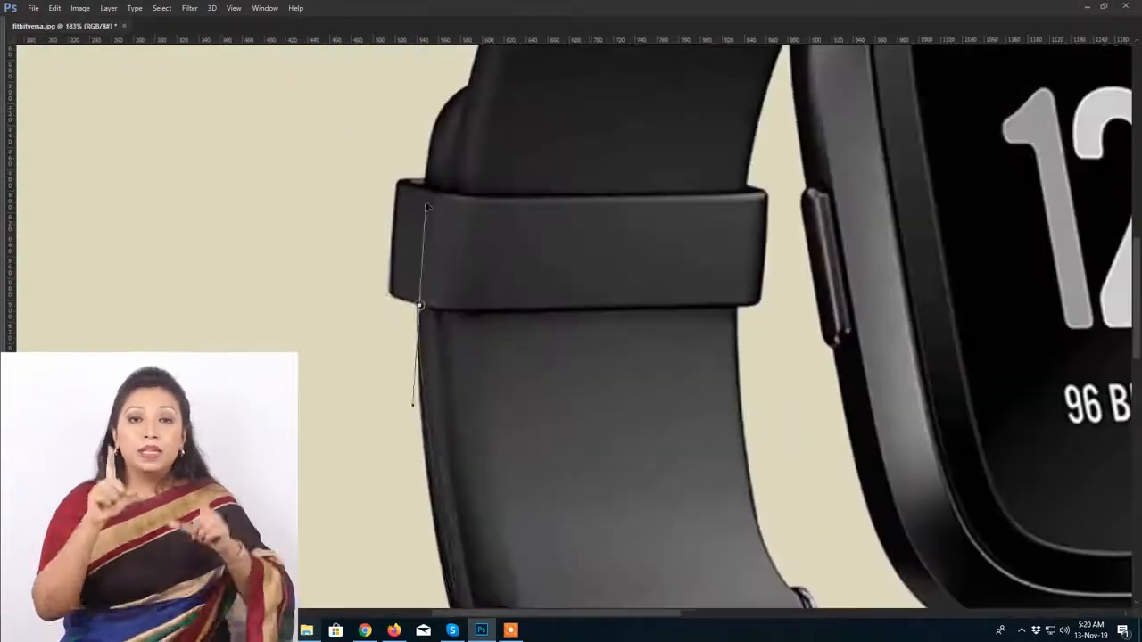
{"action": "left_click", "coordinate": [421, 307], "text": "alt"}
Step: Trace around the strap loop's outer side and the strap end above it, continuing onto the upper strap
{"action": "scroll", "coordinate": [394, 277], "scroll_direction": "up", "scroll_amount": 3}
{"action": "left_click_drag", "start_coordinate": [396, 293], "coordinate": [398, 257]}
{"action": "left_click_drag", "start_coordinate": [401, 170], "coordinate": [390, 361]}
{"action": "mouse_move", "coordinate": [401, 274]}
{"action": "left_mouse_down"}
{"action": "mouse_move", "coordinate": [404, 257]}
{"action": "mouse_move", "coordinate": [466, 366]}
{"action": "left_mouse_up"}
{"action": "left_click", "coordinate": [465, 257]}
{"action": "mouse_move", "coordinate": [466, 365]}
{"action": "left_mouse_down"}
{"action": "mouse_move", "coordinate": [489, 176]}
{"action": "mouse_move", "coordinate": [440, 331]}
{"action": "left_mouse_up"}
{"action": "left_click_drag", "start_coordinate": [518, 266], "coordinate": [588, 223]}
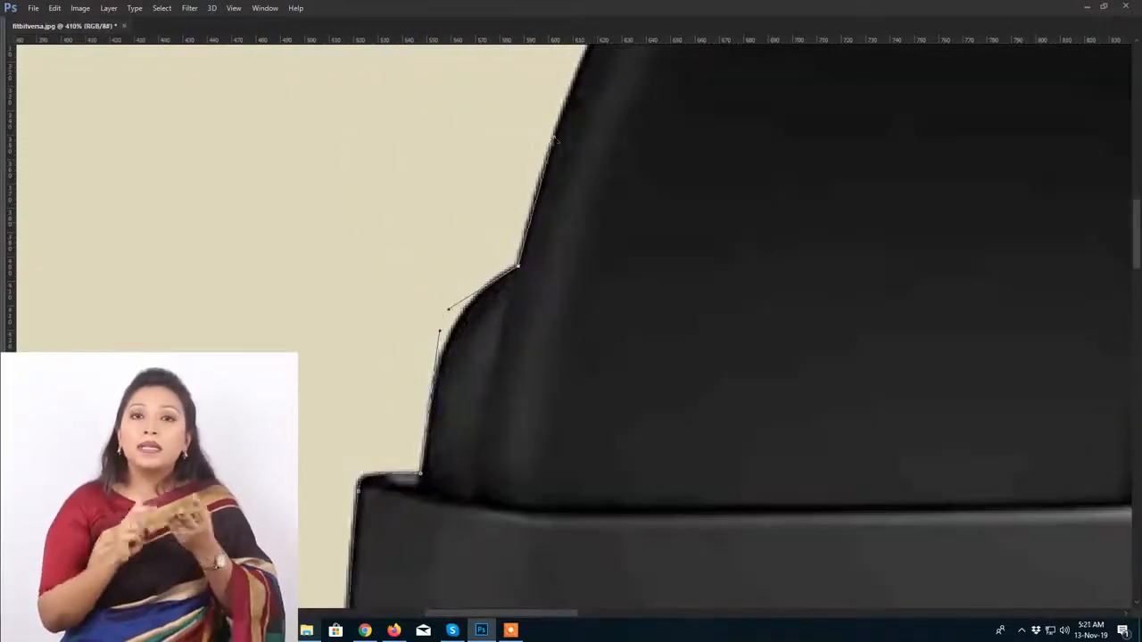
Step: Trace the upper strap's curve over the top of the watch and down the case's right side
{"action": "scroll", "coordinate": [486, 134], "scroll_direction": "down", "scroll_amount": 4}
{"action": "left_click_drag", "start_coordinate": [693, 156], "coordinate": [492, 202]}
{"action": "scroll", "coordinate": [754, 161], "scroll_direction": "up", "scroll_amount": 3}
{"action": "left_click_drag", "start_coordinate": [303, 183], "coordinate": [296, 187]}
{"action": "left_click_drag", "start_coordinate": [767, 232], "coordinate": [449, 198]}
{"action": "left_click_drag", "start_coordinate": [660, 202], "coordinate": [762, 226]}
{"action": "left_click_drag", "start_coordinate": [785, 289], "coordinate": [571, 215]}
{"action": "scroll", "coordinate": [688, 226], "scroll_direction": "down", "scroll_amount": 10}
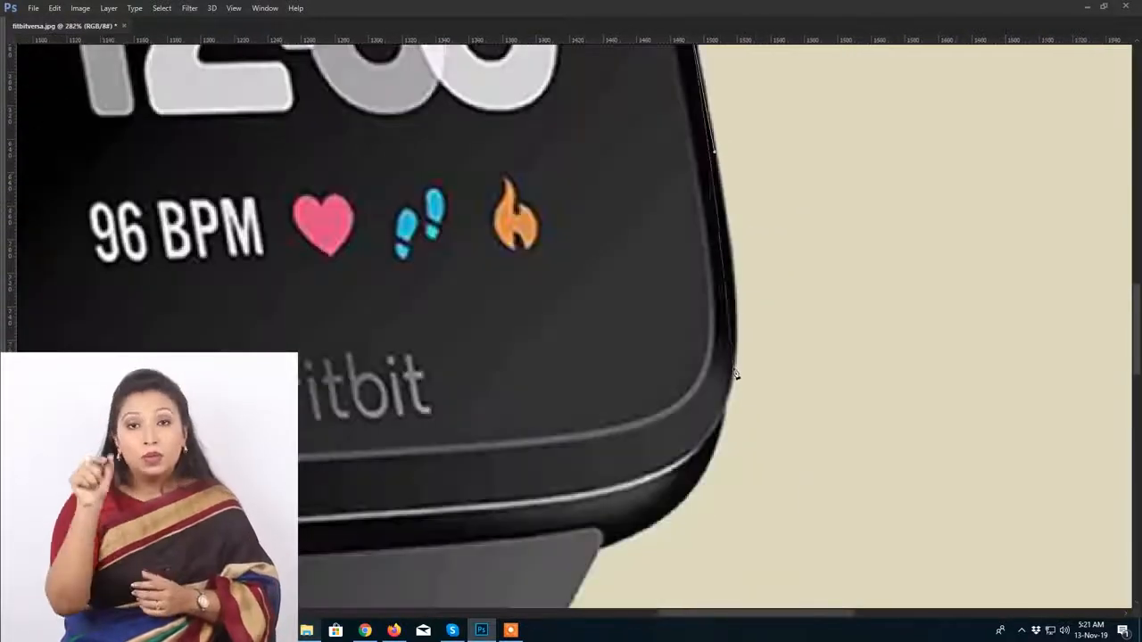
Step: Trace around the case's lower-right corner and down the lower strap's outer right edge
{"action": "left_click_drag", "start_coordinate": [757, 281], "coordinate": [721, 319]}
{"action": "left_click", "coordinate": [673, 333]}
{"action": "left_click_drag", "start_coordinate": [605, 454], "coordinate": [883, 62]}
{"action": "left_click_drag", "start_coordinate": [699, 312], "coordinate": [810, 338]}
{"action": "left_click_drag", "start_coordinate": [639, 419], "coordinate": [583, 432]}
Step: Trace the strap's bottom curve and the buckle's lower-left corner, and close the watch's outer outline
{"action": "left_click_drag", "start_coordinate": [364, 463], "coordinate": [690, 437]}
{"action": "left_click_drag", "start_coordinate": [468, 463], "coordinate": [384, 471]}
{"action": "left_click_drag", "start_coordinate": [384, 471], "coordinate": [554, 586]}
{"action": "left_click_drag", "start_coordinate": [328, 332], "coordinate": [241, 198]}
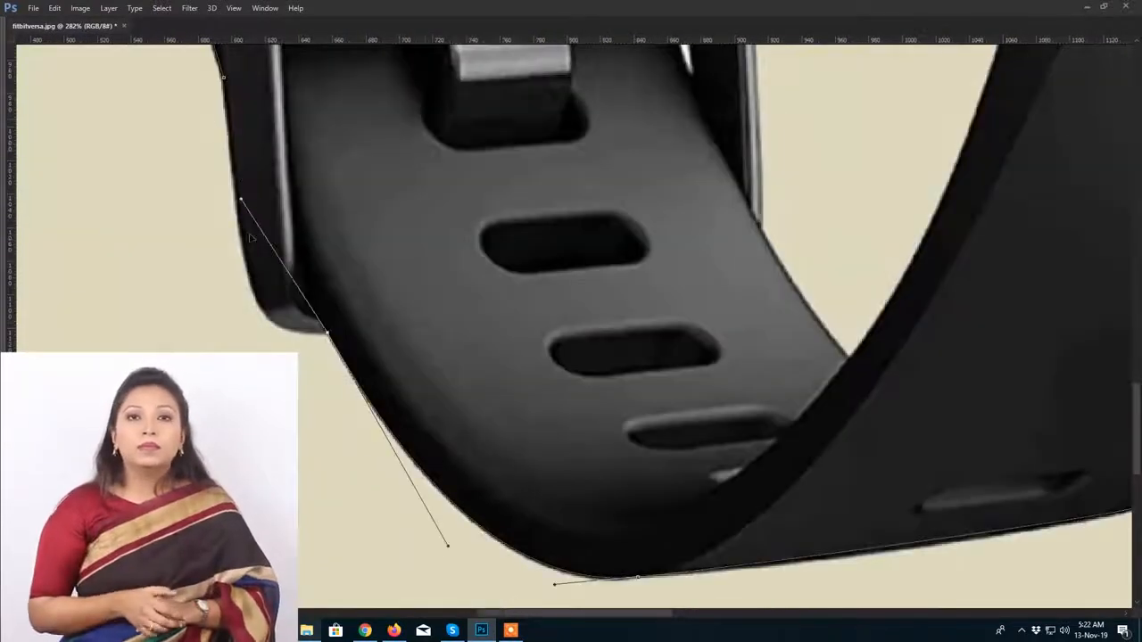
{"action": "left_click_drag", "start_coordinate": [232, 144], "coordinate": [242, 279]}
{"action": "left_click", "coordinate": [235, 212]}
Step: Start an inner outline for the opening, following the buckle's right side and the strap's inner edge up to the loop
{"action": "scroll", "coordinate": [420, 374], "scroll_direction": "down", "scroll_amount": 7}
{"action": "scroll", "coordinate": [432, 446], "scroll_direction": "up", "scroll_amount": 9}
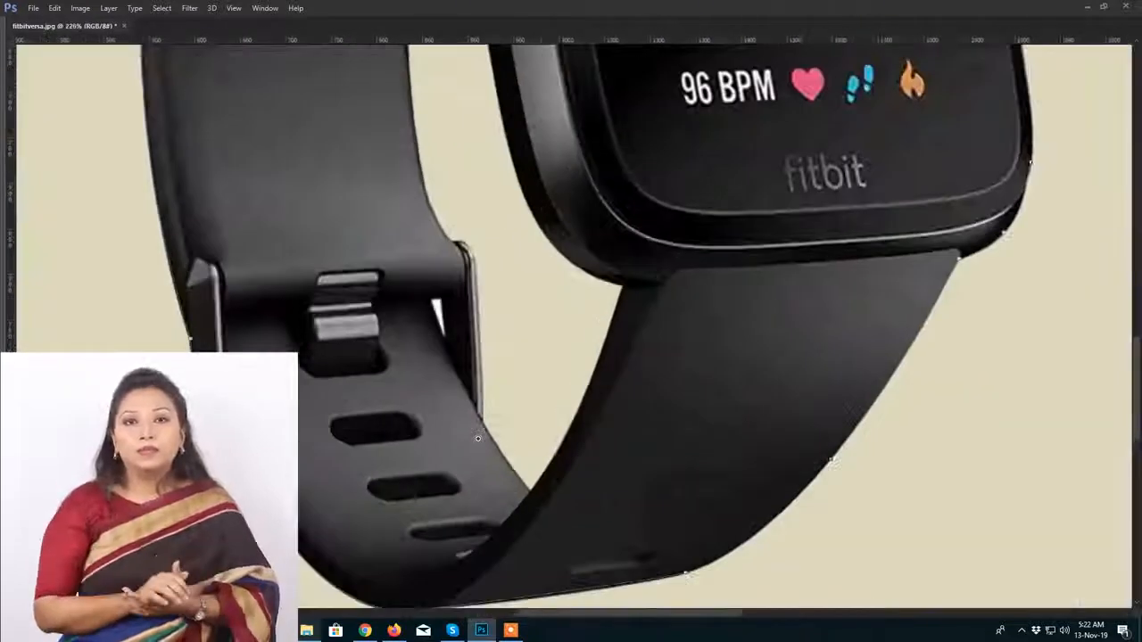
{"action": "left_click", "coordinate": [477, 436]}
{"action": "left_click_drag", "start_coordinate": [482, 264], "coordinate": [488, 442]}
{"action": "left_click_drag", "start_coordinate": [496, 331], "coordinate": [492, 280]}
{"action": "left_click_drag", "start_coordinate": [454, 277], "coordinate": [386, 186]}
{"action": "left_click_drag", "start_coordinate": [391, 138], "coordinate": [425, 427]}
{"action": "left_click_drag", "start_coordinate": [413, 166], "coordinate": [414, 112]}
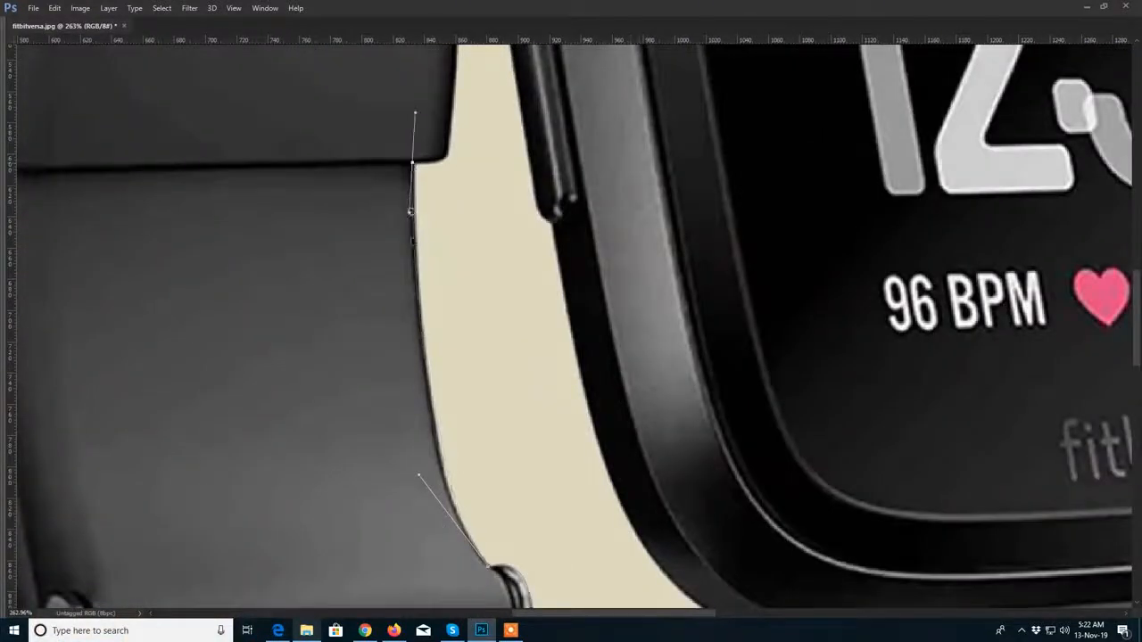
Step: Trace the strap loop's inner side and continue up the strap to the top of the opening
{"action": "left_click_drag", "start_coordinate": [413, 217], "coordinate": [415, 294]}
{"action": "left_click_drag", "start_coordinate": [417, 197], "coordinate": [431, 348]}
{"action": "left_click", "coordinate": [428, 319], "text": "alt"}
{"action": "left_click_drag", "start_coordinate": [464, 292], "coordinate": [464, 273]}
{"action": "left_click_drag", "start_coordinate": [471, 191], "coordinate": [480, 329]}
{"action": "left_click", "coordinate": [446, 339]}
Step: Trace down the case's left side past the button and along the lower strap's inner edge to close the opening
{"action": "left_click_drag", "start_coordinate": [502, 169], "coordinate": [484, 383]}
{"action": "left_click_drag", "start_coordinate": [495, 329], "coordinate": [500, 453]}
{"action": "left_click_drag", "start_coordinate": [504, 446], "coordinate": [497, 275]}
{"action": "left_click", "coordinate": [510, 387]}
{"action": "left_click_drag", "start_coordinate": [499, 338], "coordinate": [513, 408]}
{"action": "left_click_drag", "start_coordinate": [518, 450], "coordinate": [527, 477]}
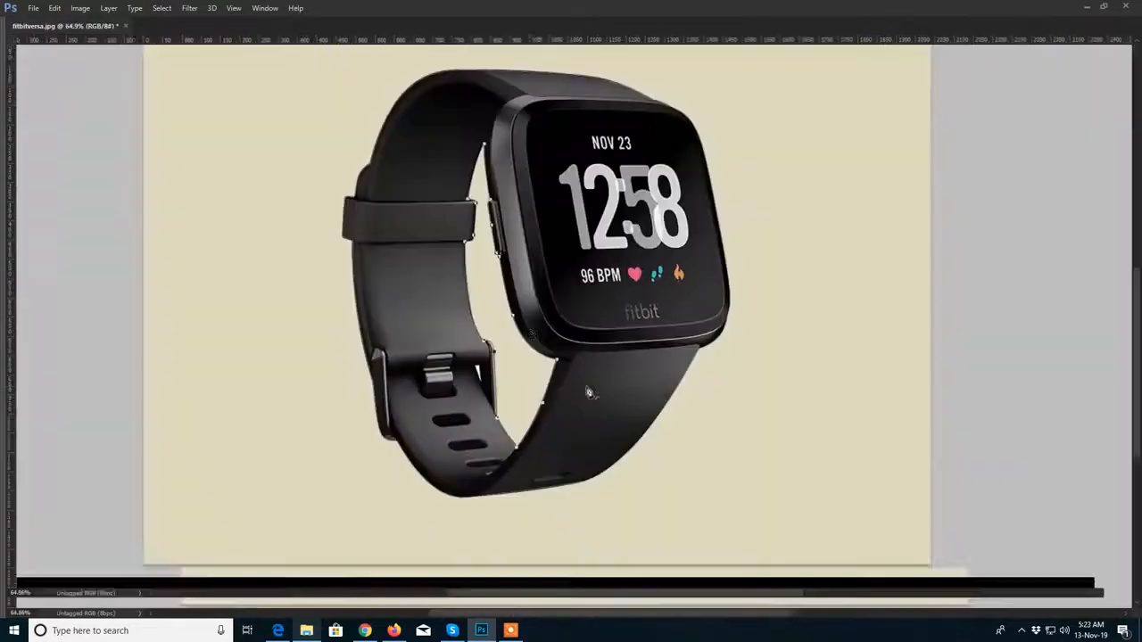
Step: Convert the watch path to a selection and copy the selected watch onto a new layer
{"action": "key", "text": "ctrl+Return"}
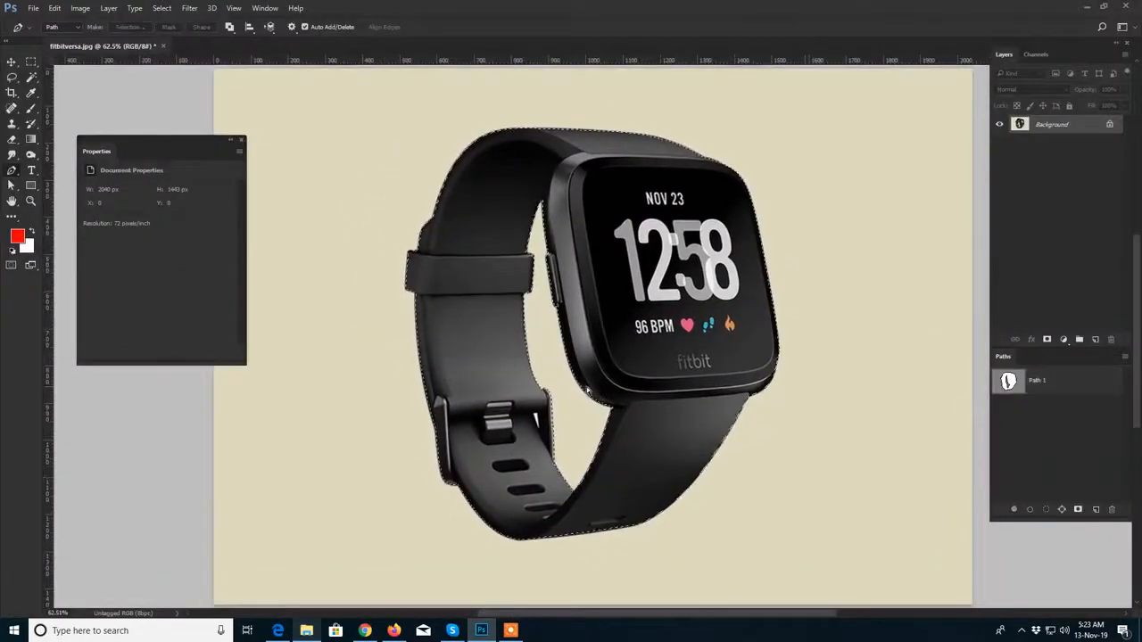
{"action": "key", "text": "ctrl+j"}
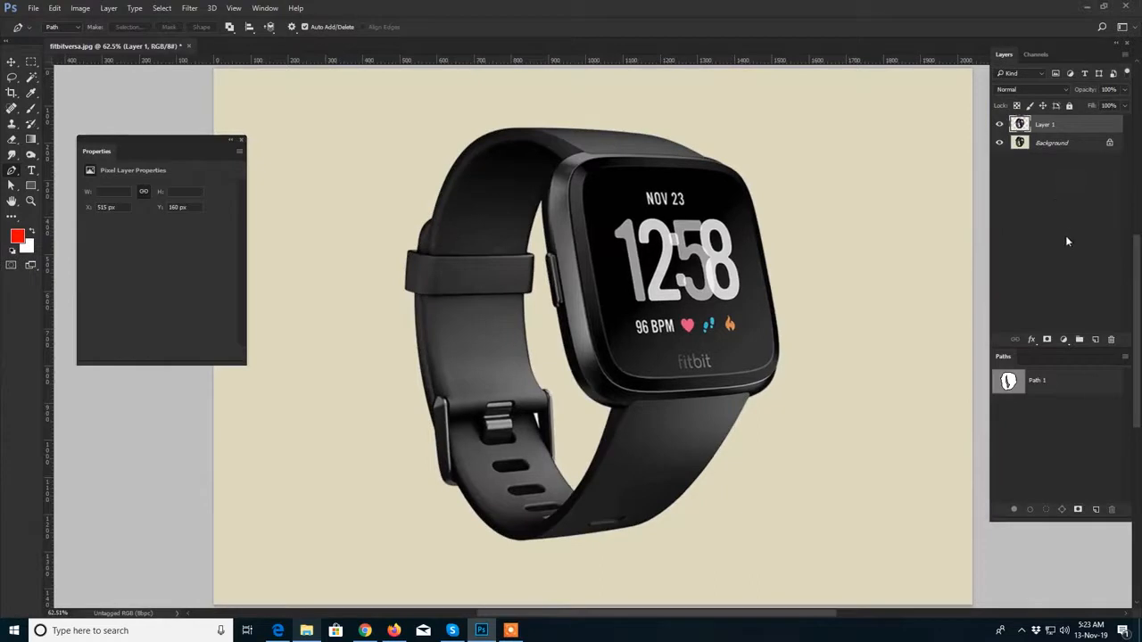
Step: Add a light pink Solid Color fill layer beneath the cut-out watch and fit the image to the window
{"action": "left_click", "coordinate": [1096, 340], "text": "ctrl"}
{"action": "left_click", "coordinate": [1066, 339]}
{"action": "left_click", "coordinate": [1051, 358]}
{"action": "mouse_move", "coordinate": [784, 298]}
{"action": "left_mouse_down"}
{"action": "mouse_move", "coordinate": [789, 171]}
{"action": "mouse_move", "coordinate": [738, 184]}
{"action": "mouse_move", "coordinate": [732, 227]}
{"action": "mouse_move", "coordinate": [739, 143]}
{"action": "left_mouse_up"}
{"action": "left_click", "coordinate": [978, 134]}
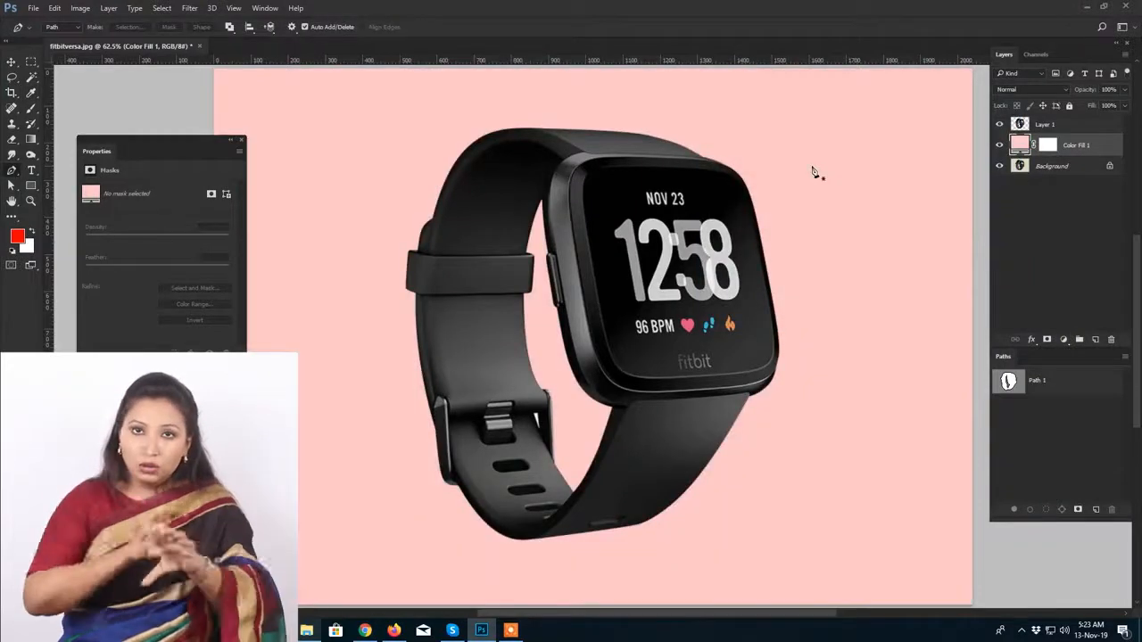
{"action": "key", "text": "ctrl+0"}
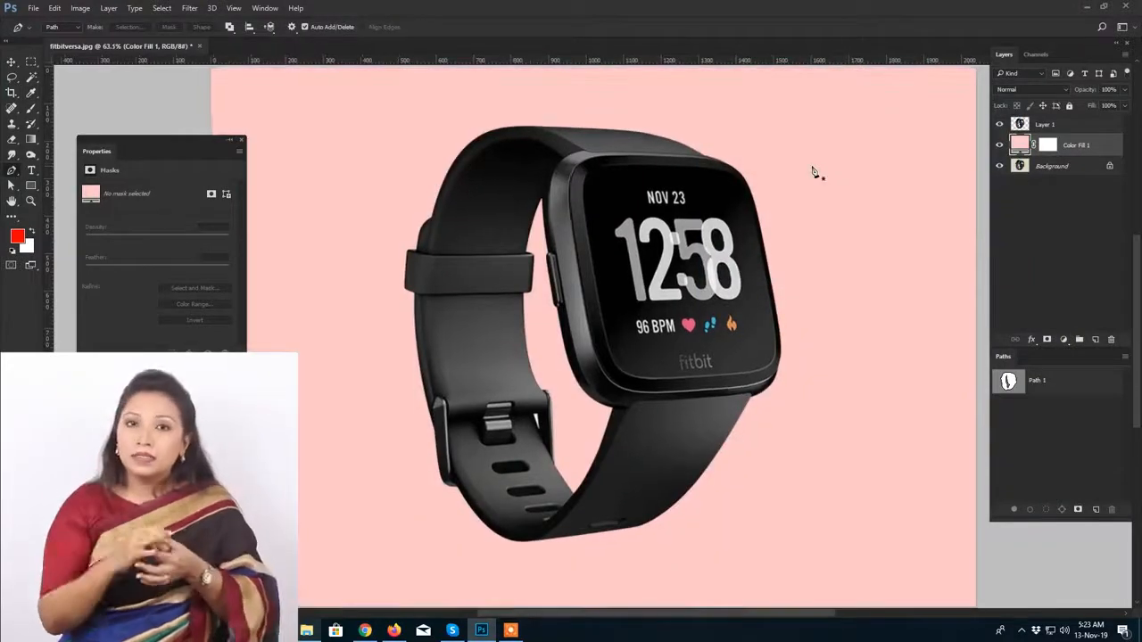